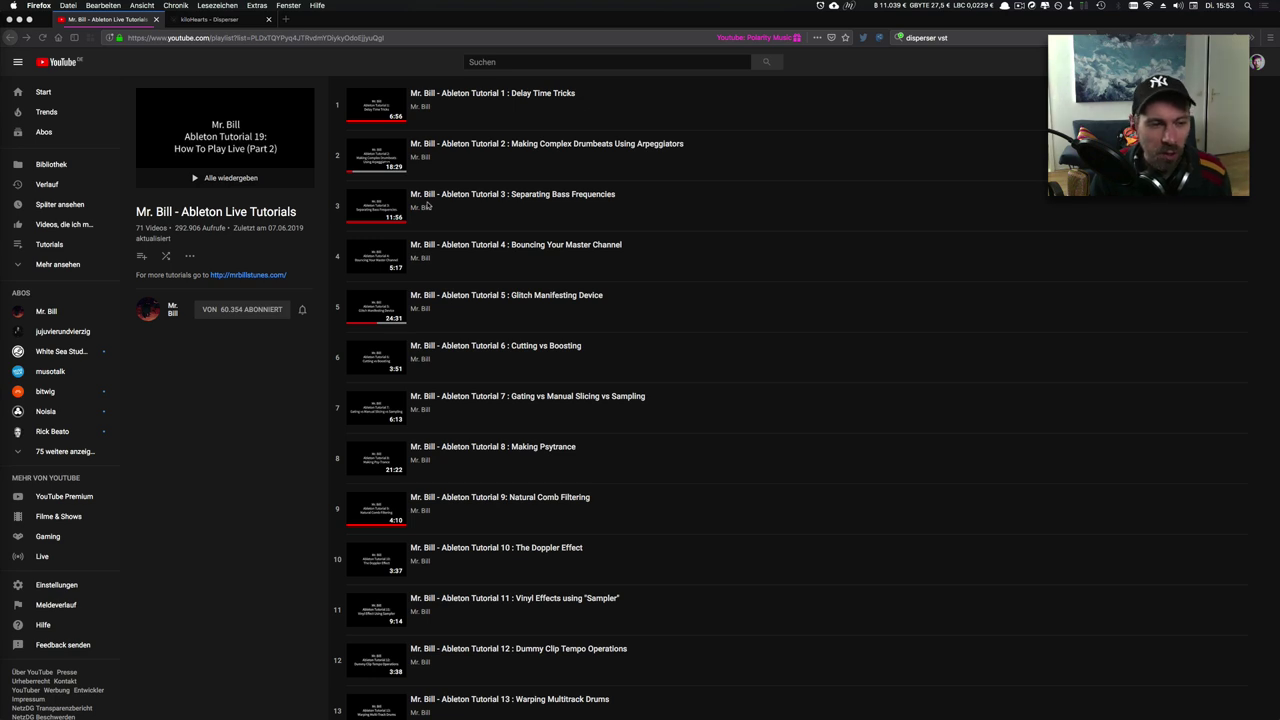
Switch to Bitwig Studio, create an instrument track with the E-Kick device, and arm the track for recording.
key(super+Tab)
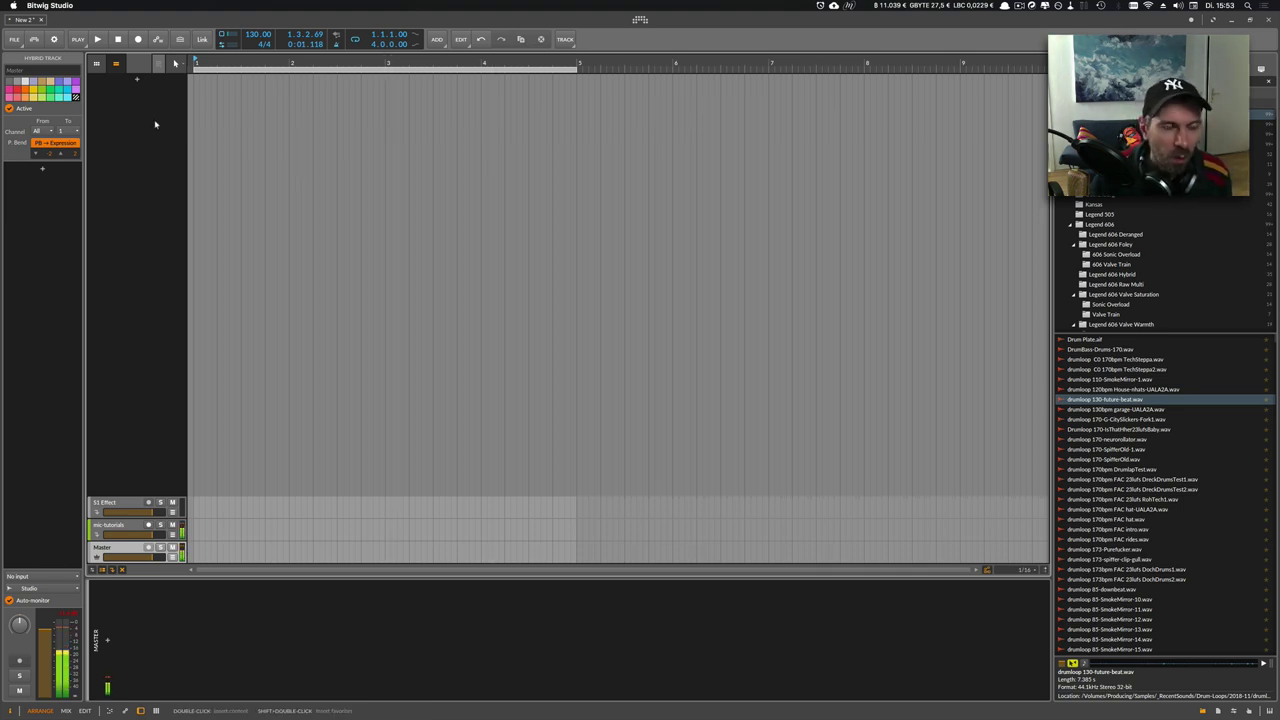
double_click(137, 82)
text(kick)
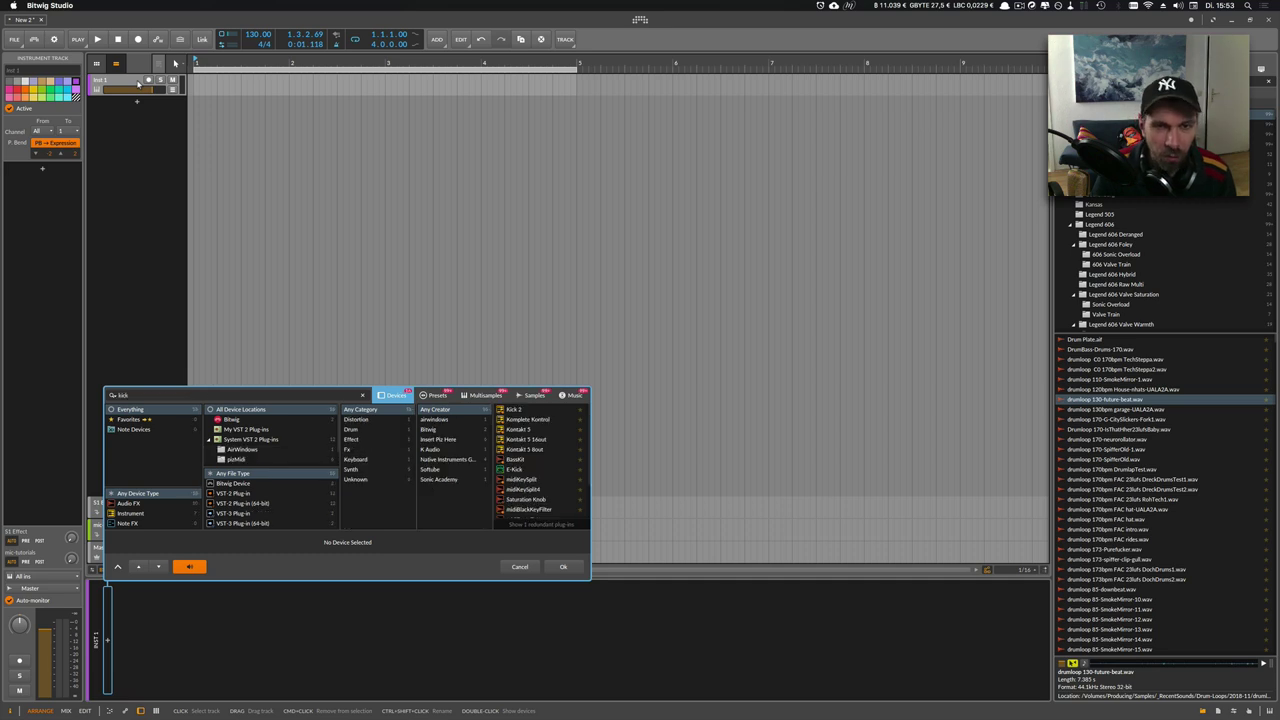
key(Down)
key(Down)
key(Return)
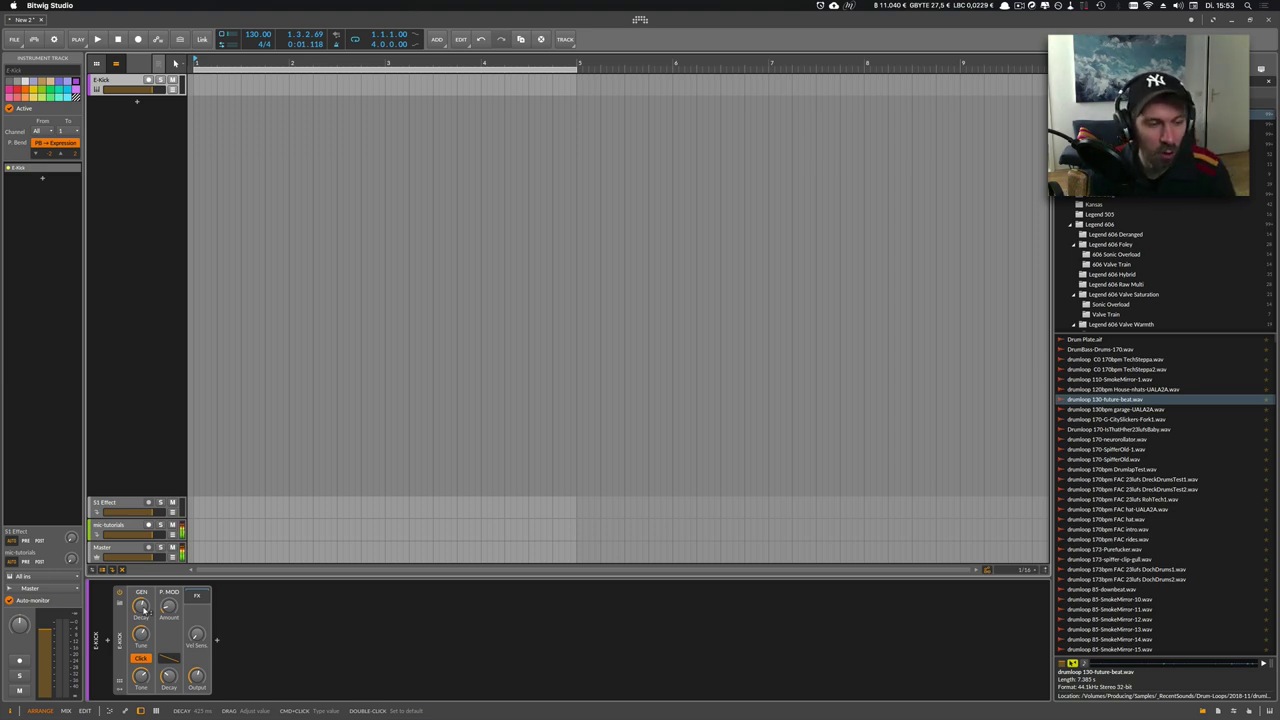
click(148, 80)
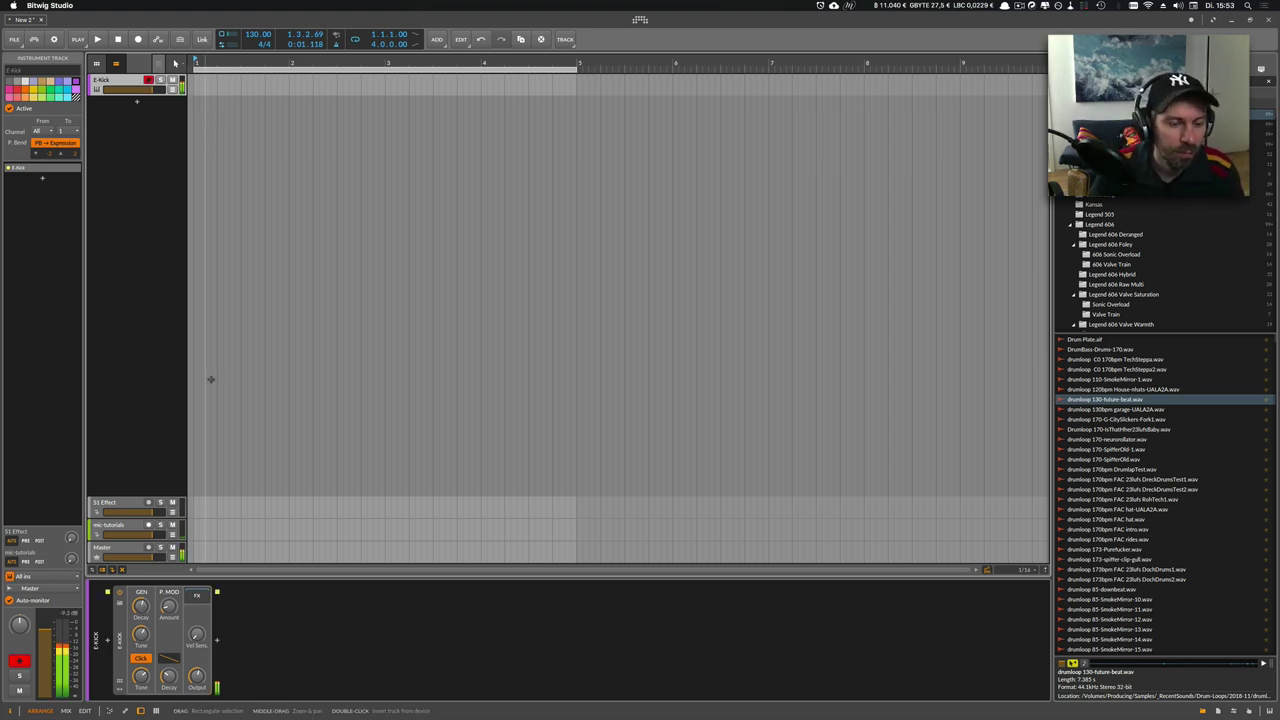
Insert a Multiband FX-3 device after E-Kick and collapse it.
click(217, 643)
text(fx)
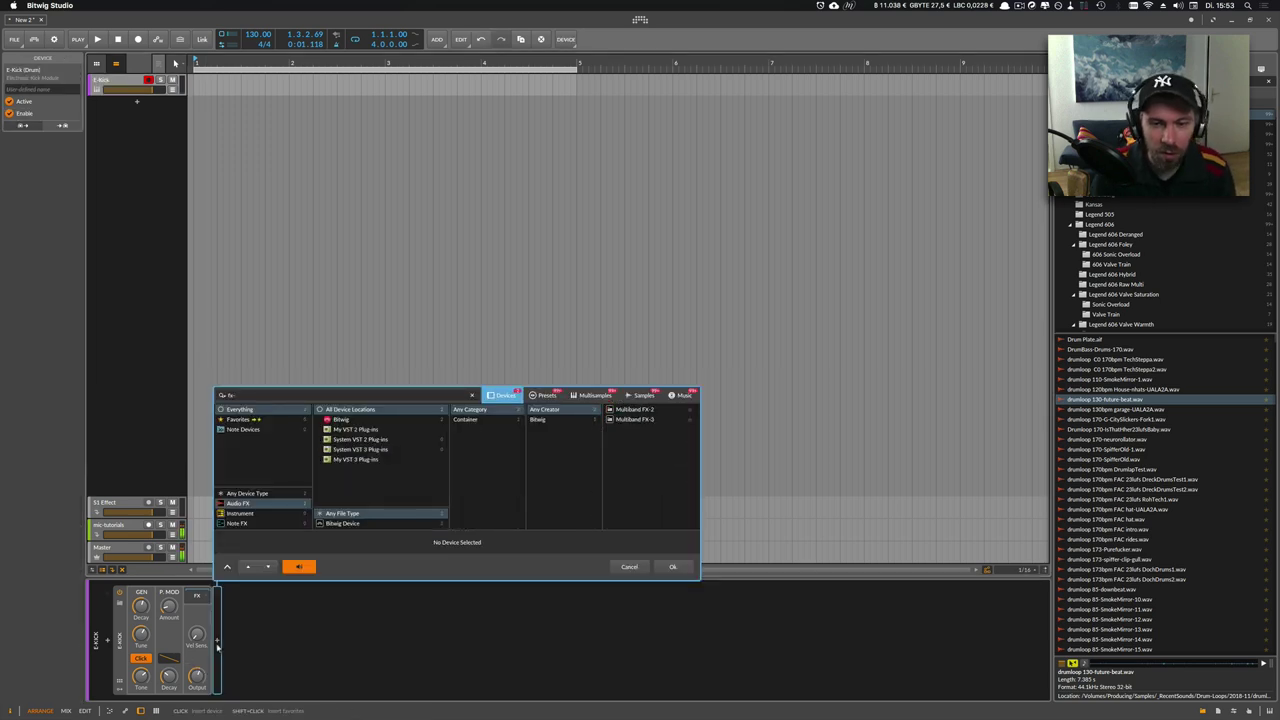
key(Return)
double_click(229, 648)
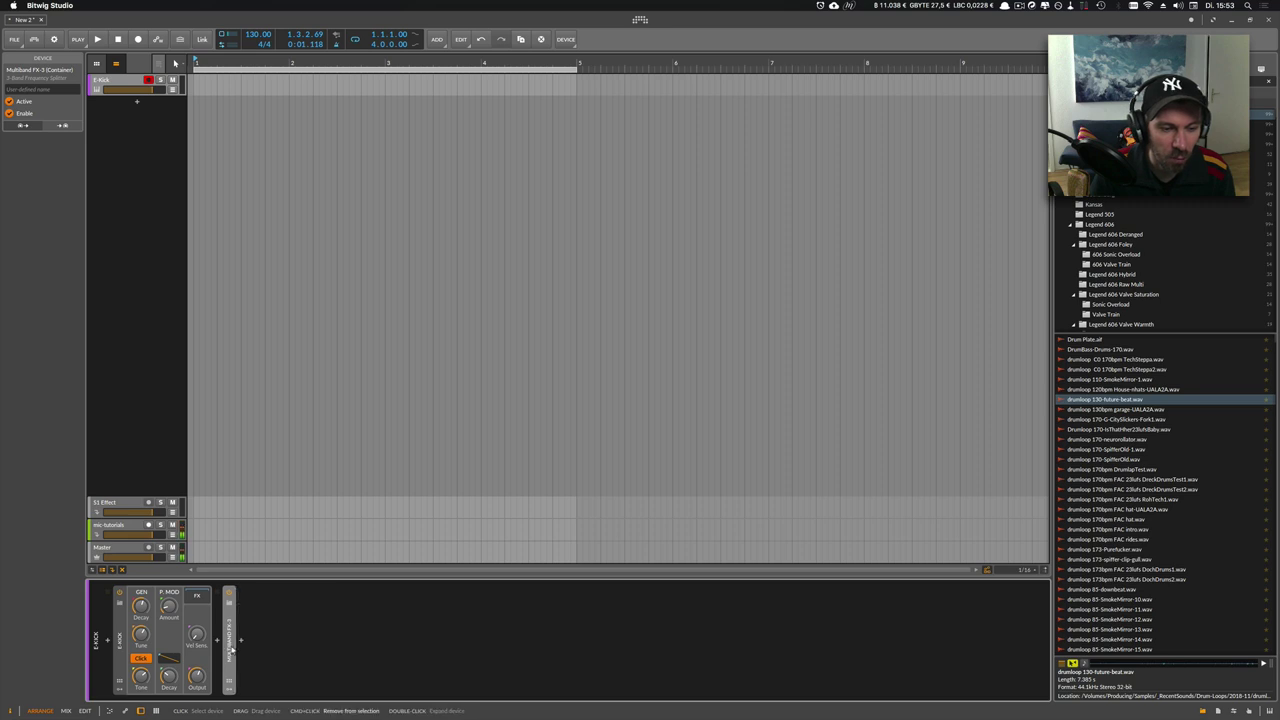
Duplicate the collapsed Multiband FX-3 until 25 instances sit in series after E-Kick.
key(super+d)
key(super+d)
key(super+d)
key(super+d)
key(super+d)
key(super+d)
key(super+d)
key(super+d)
key(super+d)
key(super+d)
key(super+d)
key(super+d)
key(super+d)
key(super+d)
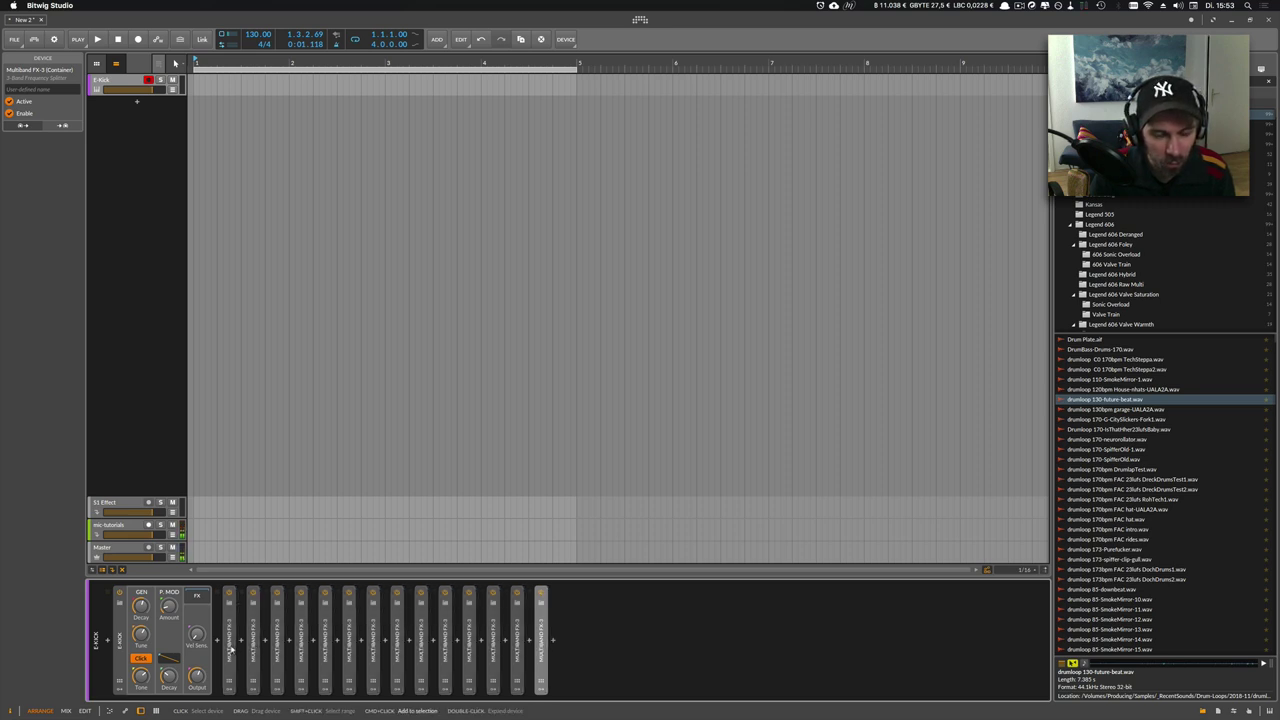
key(super+d)
key(super+d)
key(super+d)
key(super+d)
key(super+d)
key(super+d)
key(super+d)
key(super+d)
key(super+d)
key(super+d)
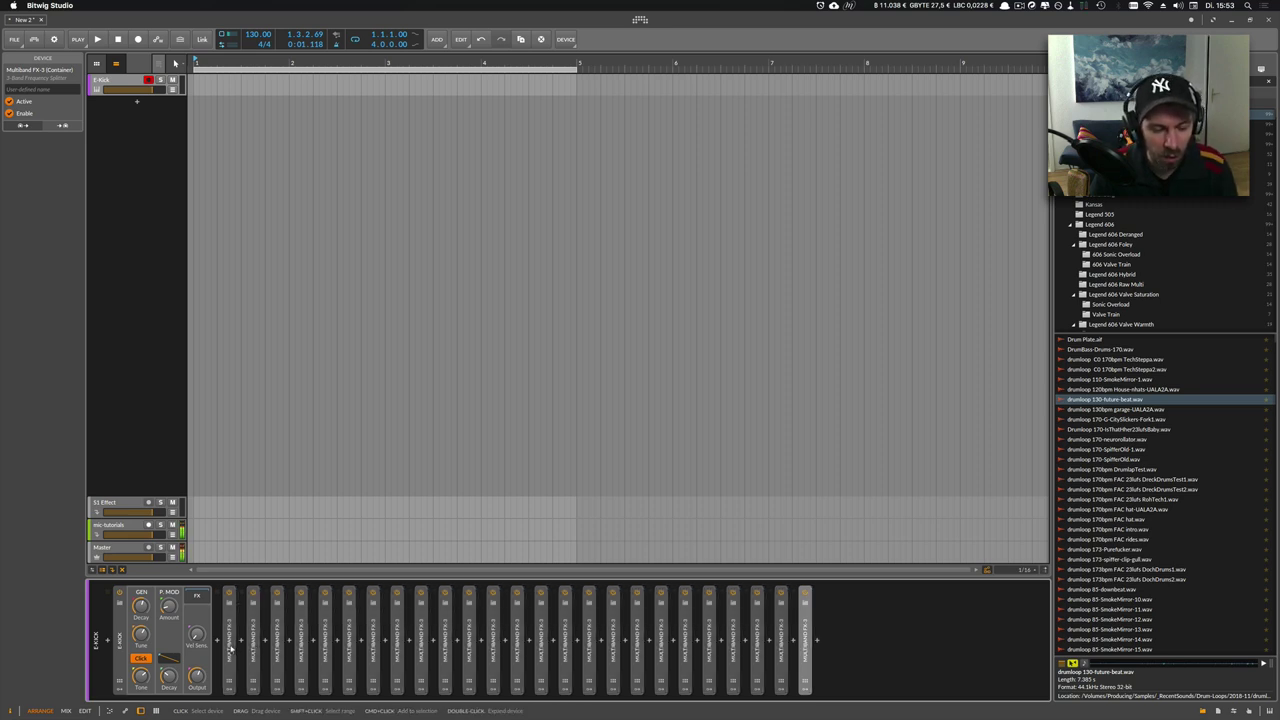
drag(198, 675, 198, 670)
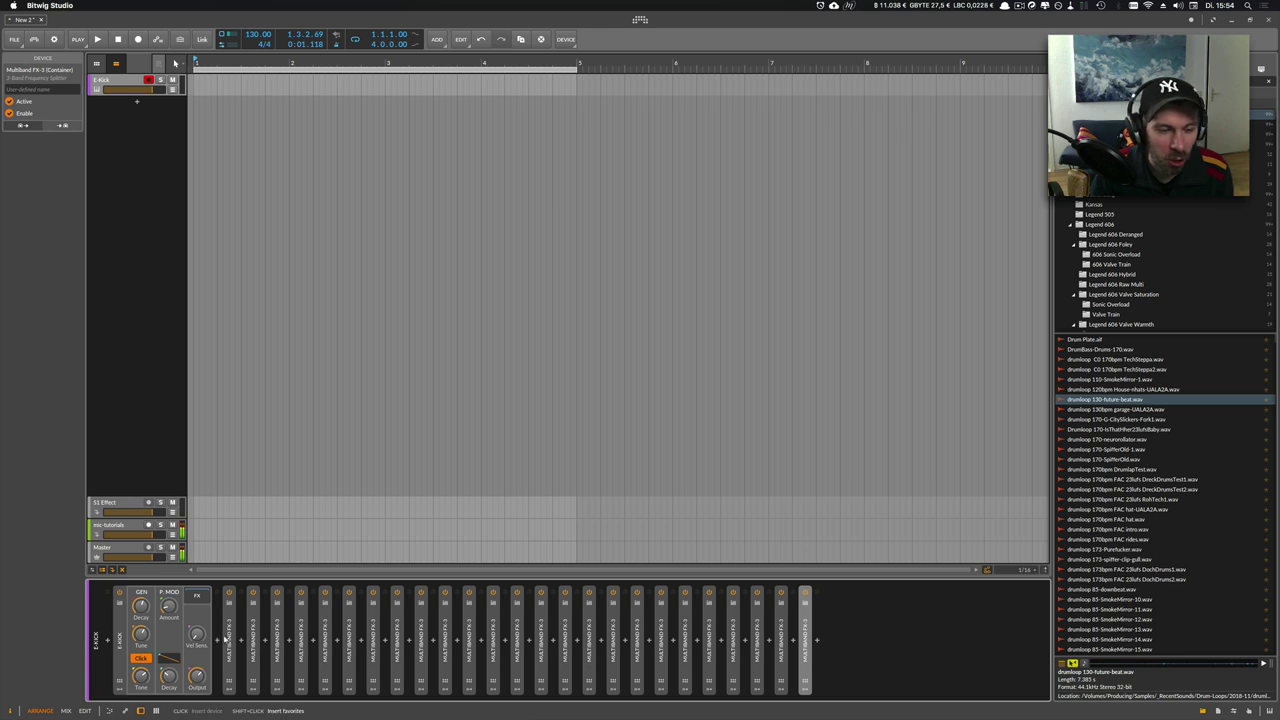
Delete all the Multiband FX-3 devices and insert a Chain device after E-Kick instead.
shift+click(227, 638)
key(Delete)
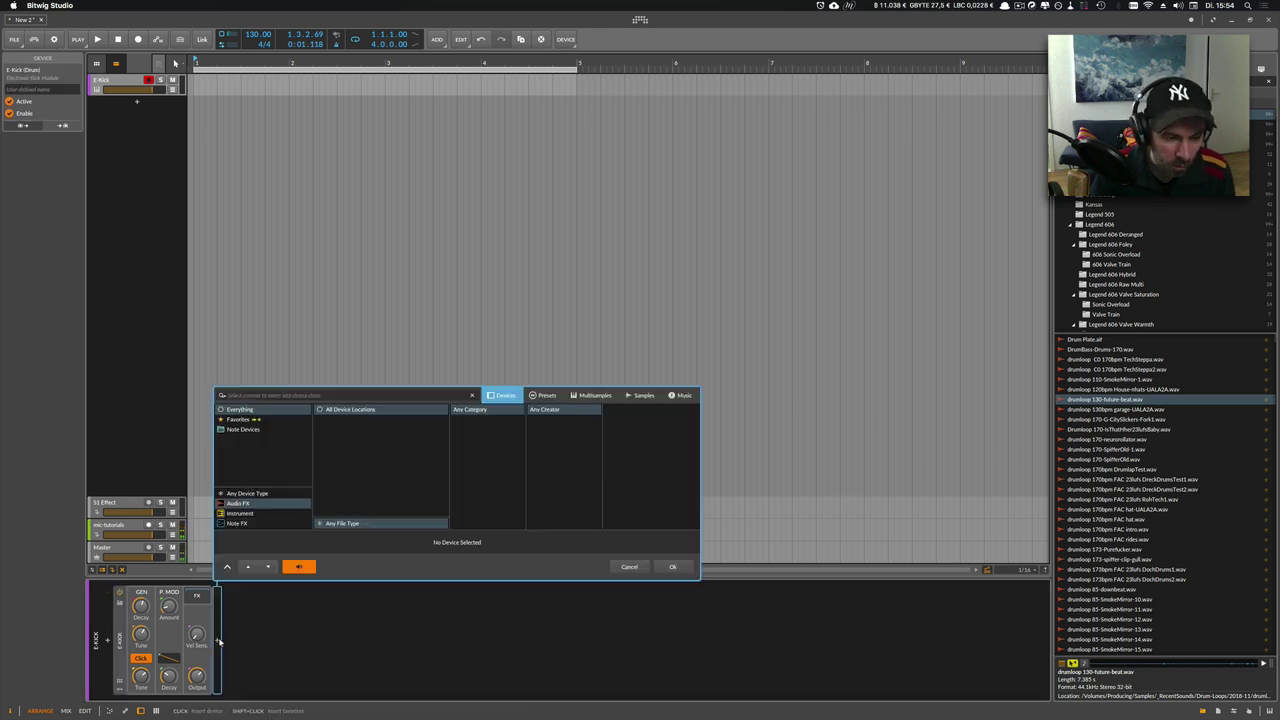
click(219, 643)
text(chain)
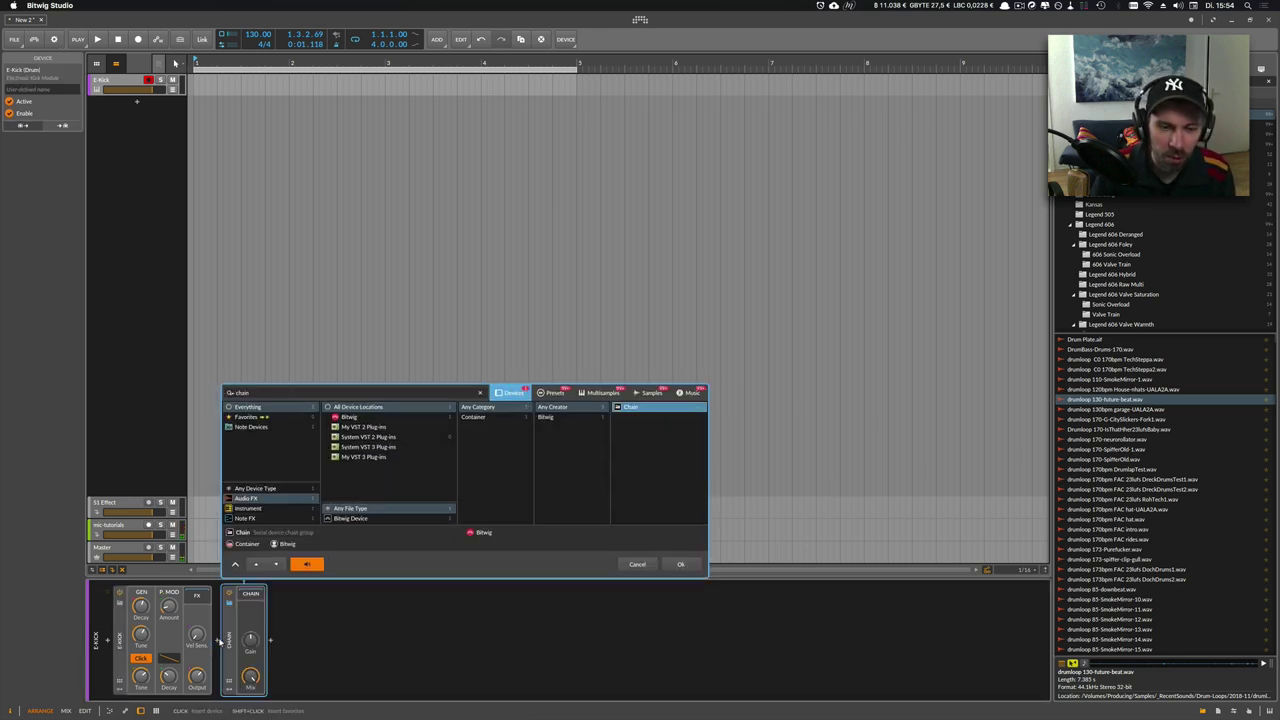
key(Escape)
click(219, 643)
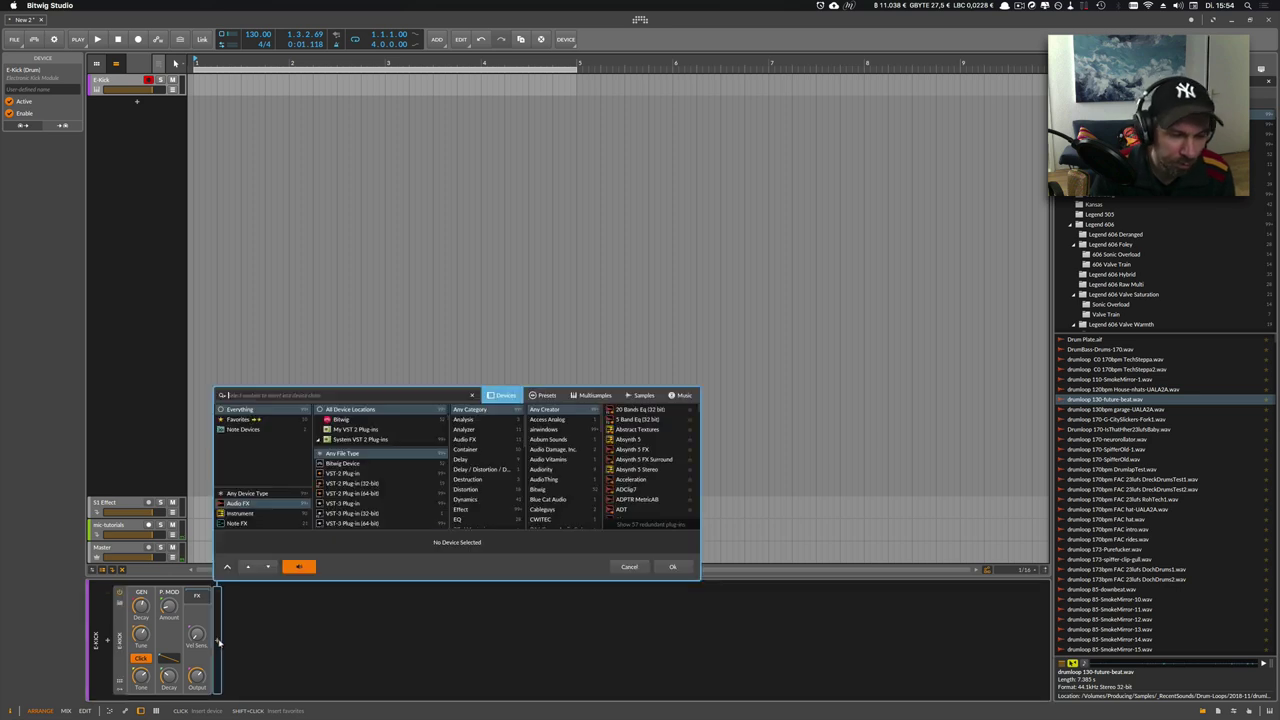
text(chain)
key(Return)
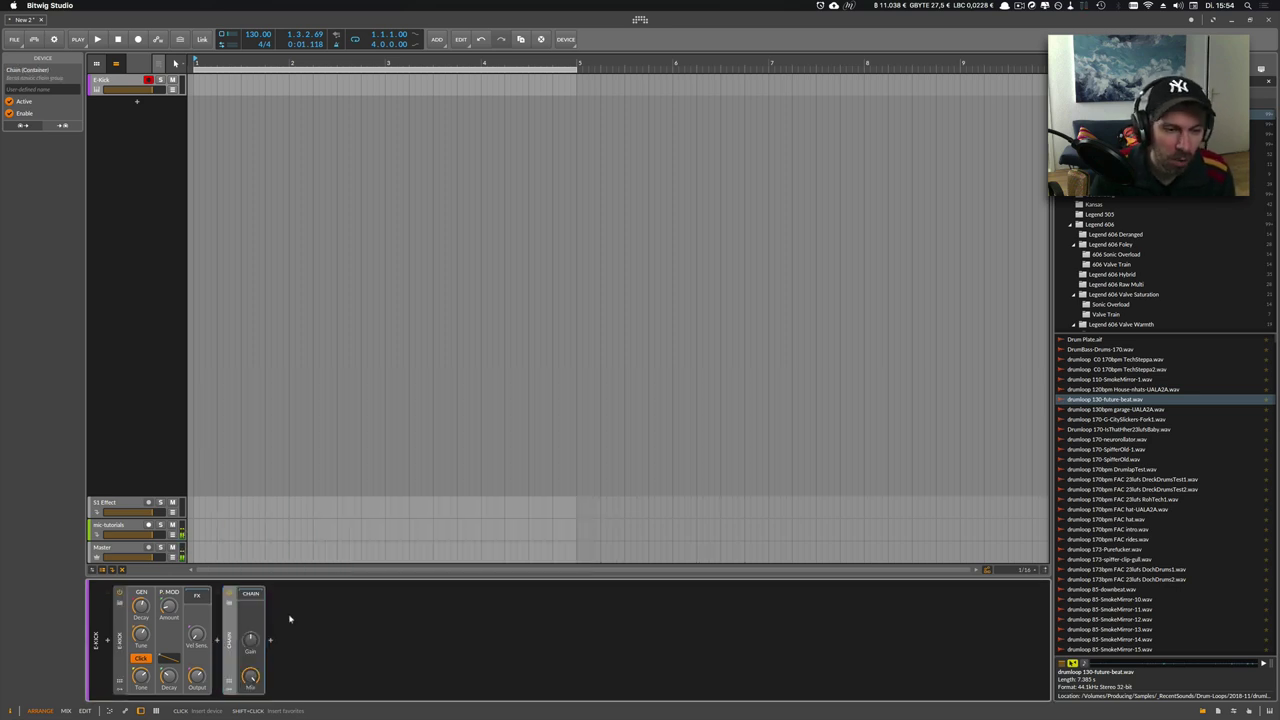
Insert one Multiband FX-3 device inside the Chain container.
click(271, 643)
text(fx-)
key(Down)
key(Return)
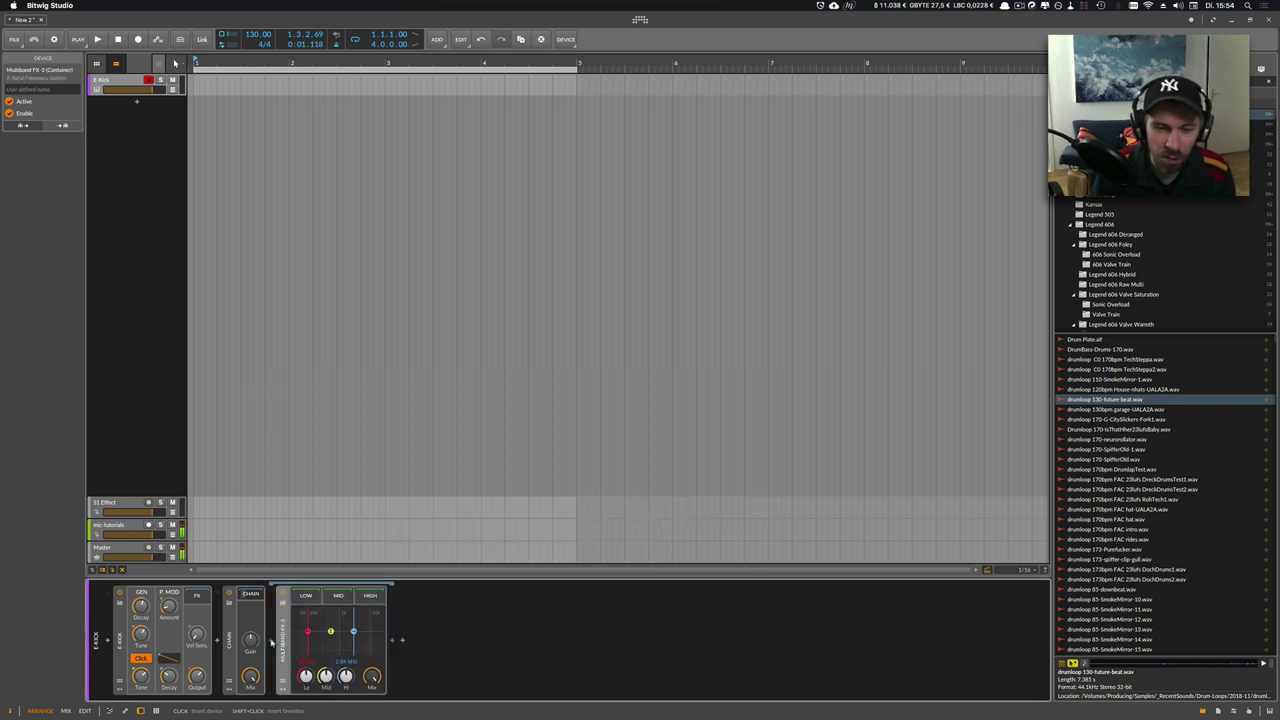
Add two Macro modulators to the Chain device.
click(244, 604)
text(mac)
key(Down)
key(Return)
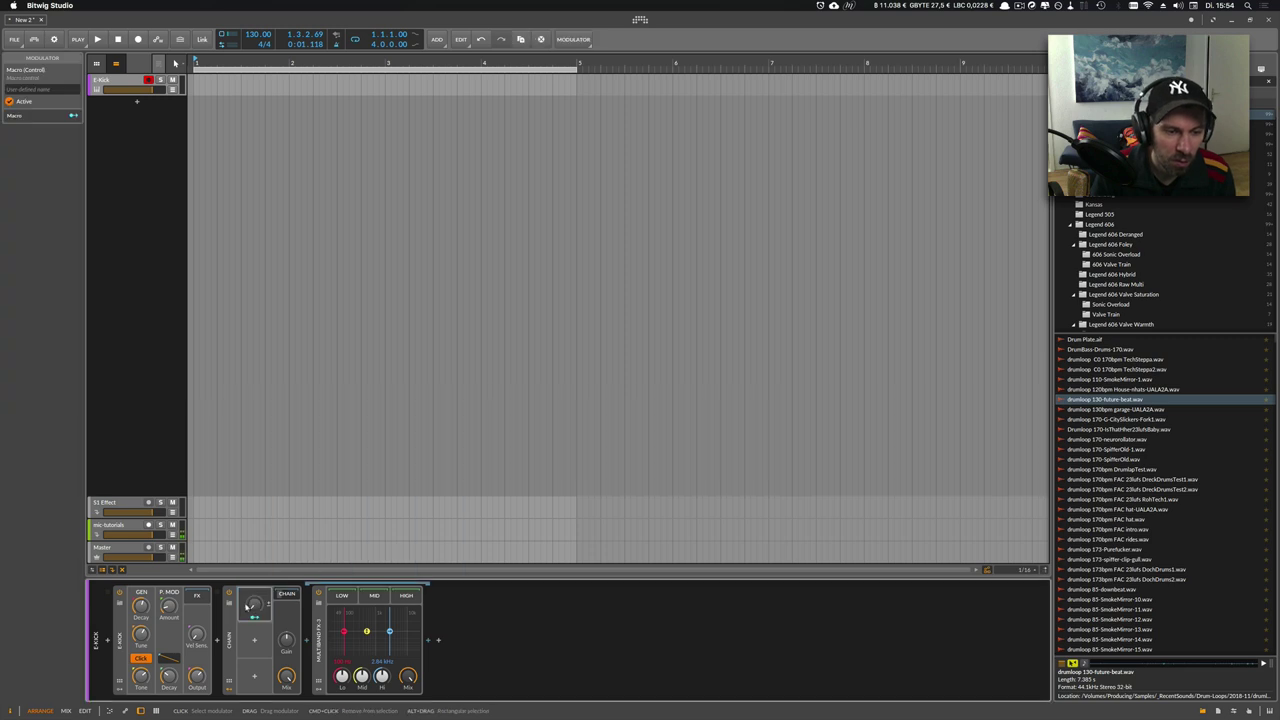
click(253, 641)
key(Down)
key(Down)
key(Return)
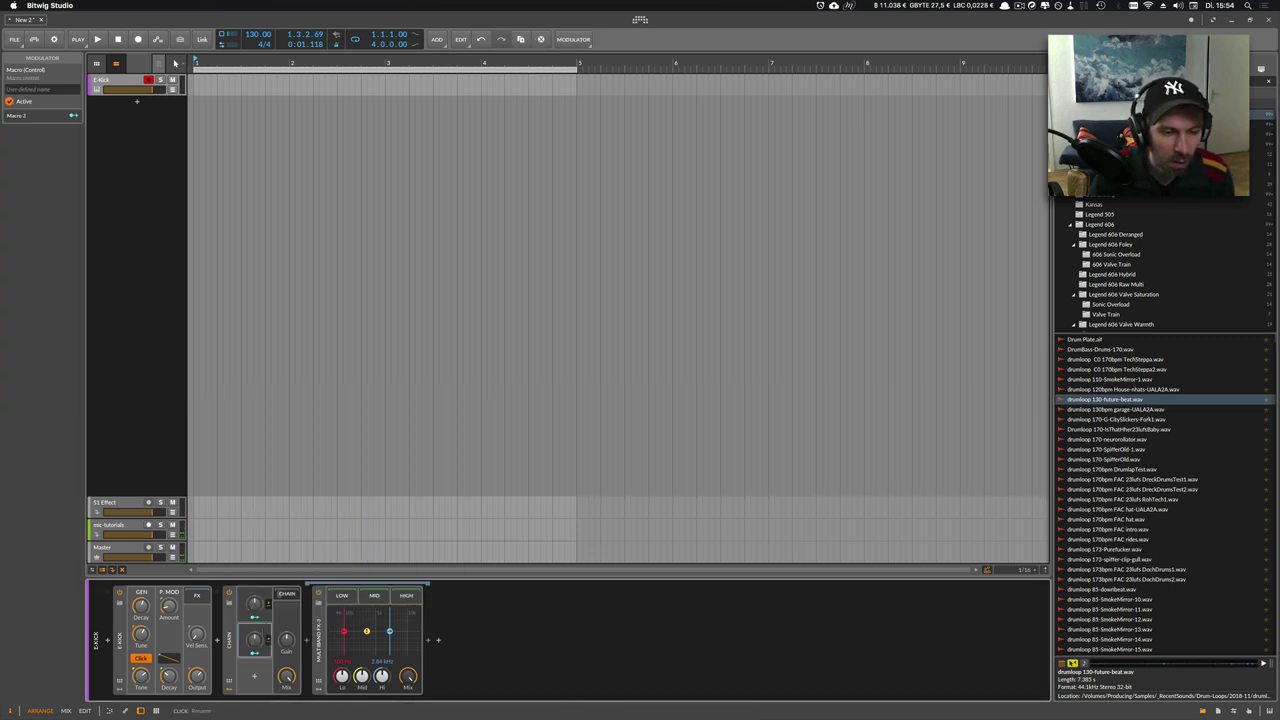
Map the Chain's macros to the Low/Mid Split and Mid/High Split frequencies of the Multiband FX-3.
click(254, 653)
drag(346, 661, 347, 643)
click(254, 617)
click(254, 653)
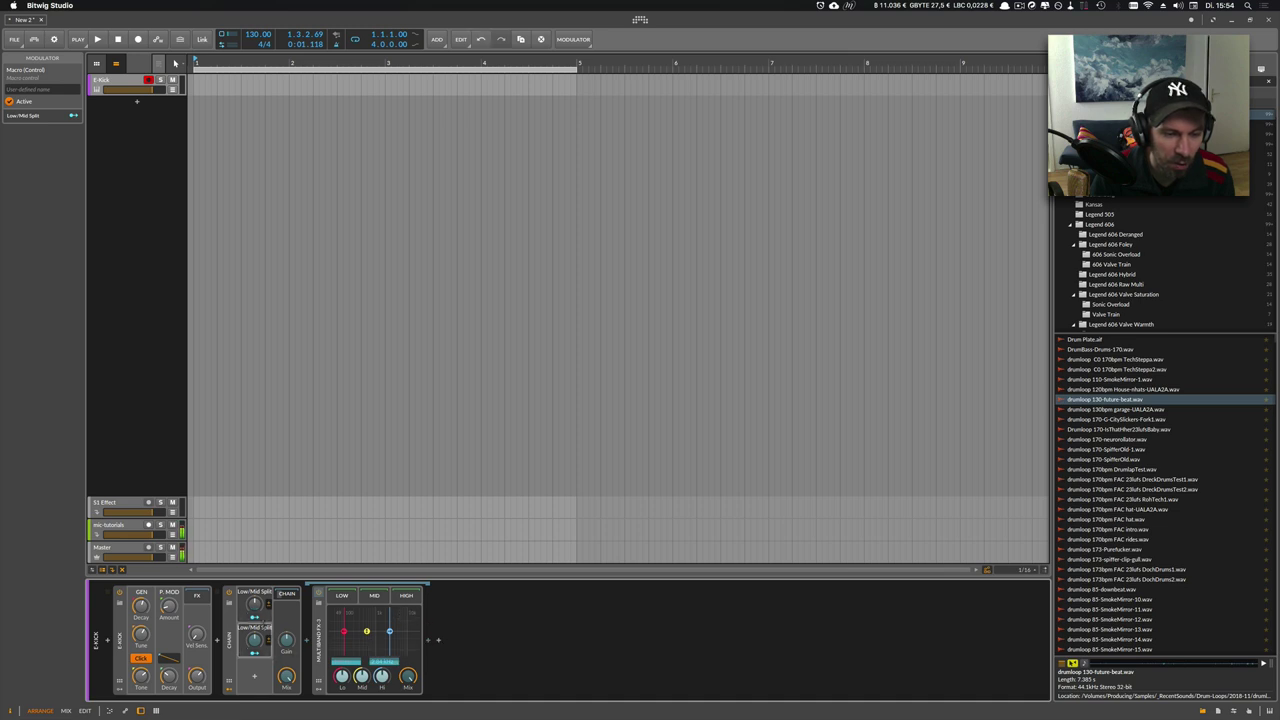
Collapse the mapped Multiband FX-3 and duplicate it until the Chain holds 25 instances.
double_click(320, 645)
key(super+d)
key(super+d)
key(super+d)
key(super+d)
key(super+d)
key(super+d)
key(super+d)
key(super+d)
key(super+d)
key(super+d)
key(super+d)
key(super+d)
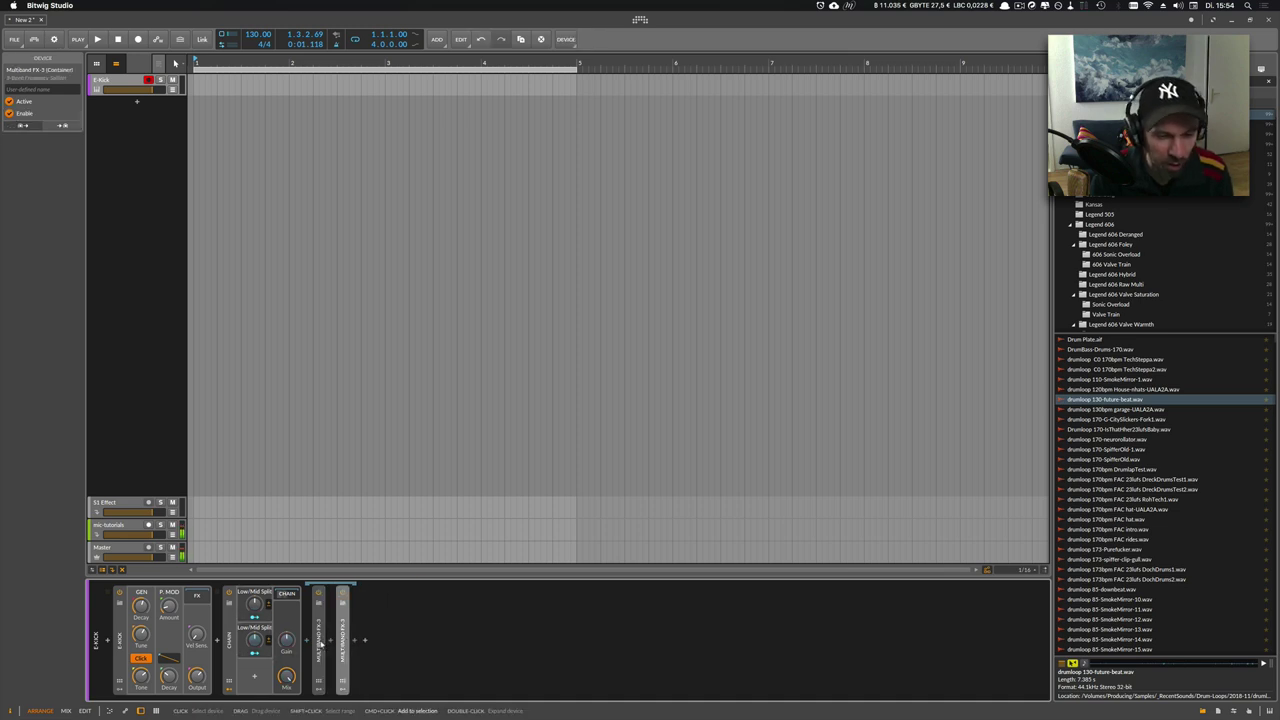
key(super+d)
key(super+d)
key(super+d)
key(super+d)
key(super+d)
key(super+d)
key(super+d)
key(super+d)
key(super+d)
key(super+d)
key(super+d)
key(super+d)
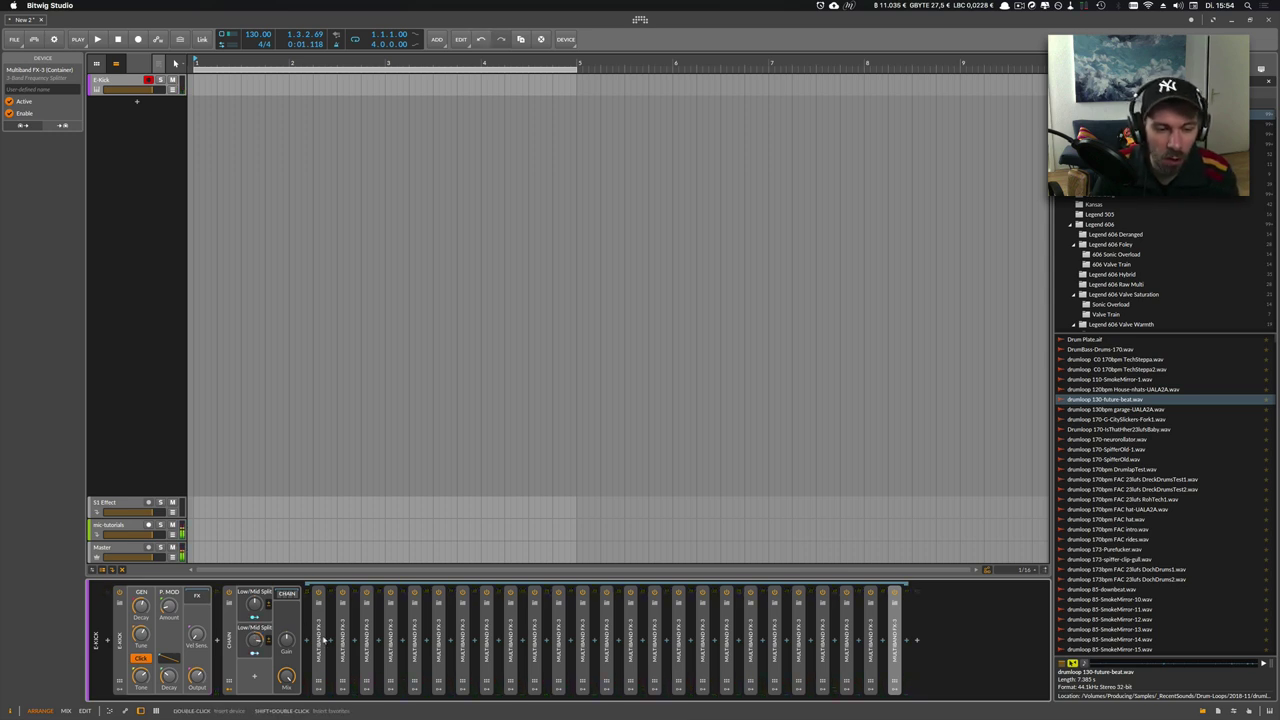
Adjust the Chain's first Low/Mid Split macro and raise the low/mid split frequency of the first Multiband FX-3.
mouse_move(256, 608)
mouse_down()
mouse_move(256, 586)
mouse_move(255, 645)
mouse_move(255, 620)
mouse_up()
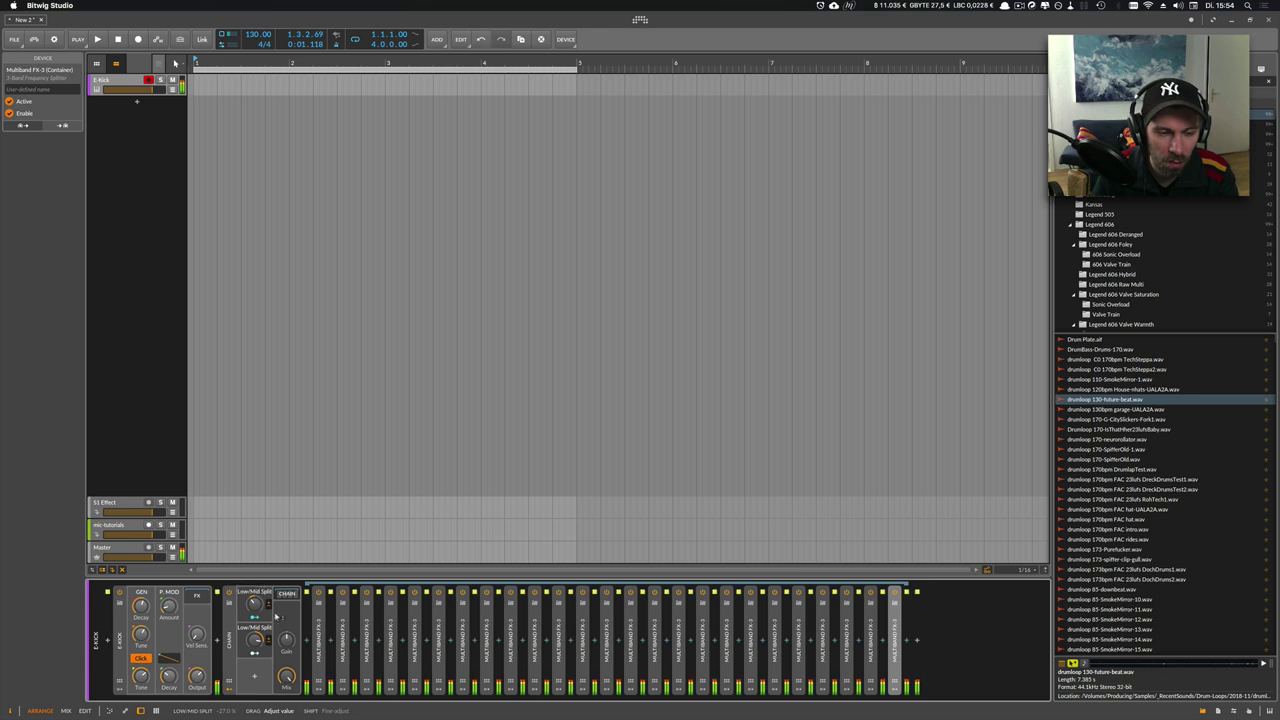
double_click(319, 633)
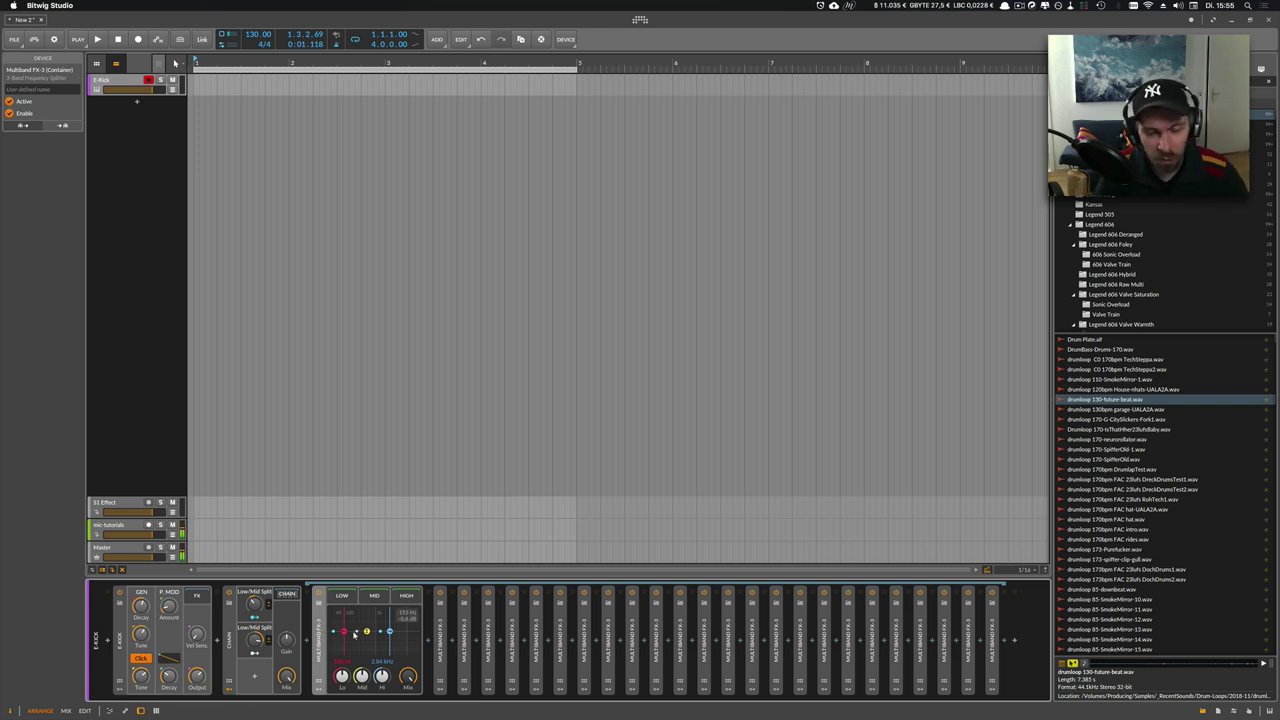
drag(345, 632, 350, 634)
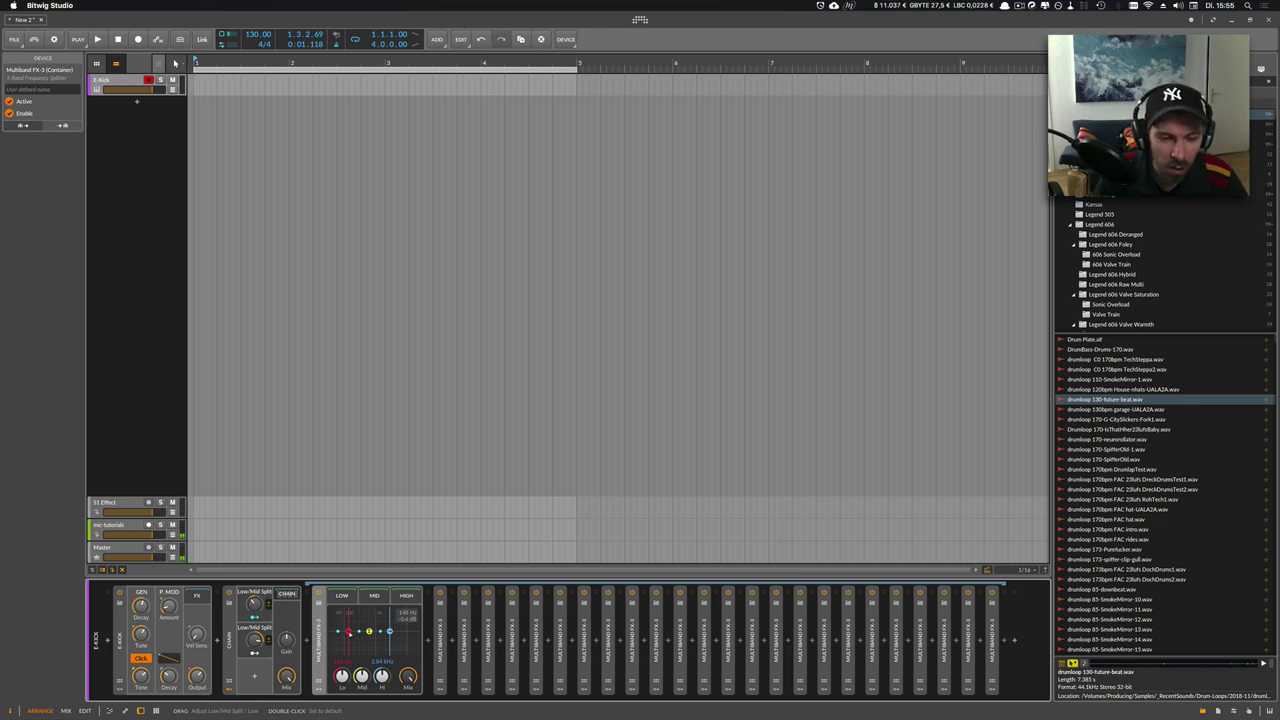
double_click(323, 636)
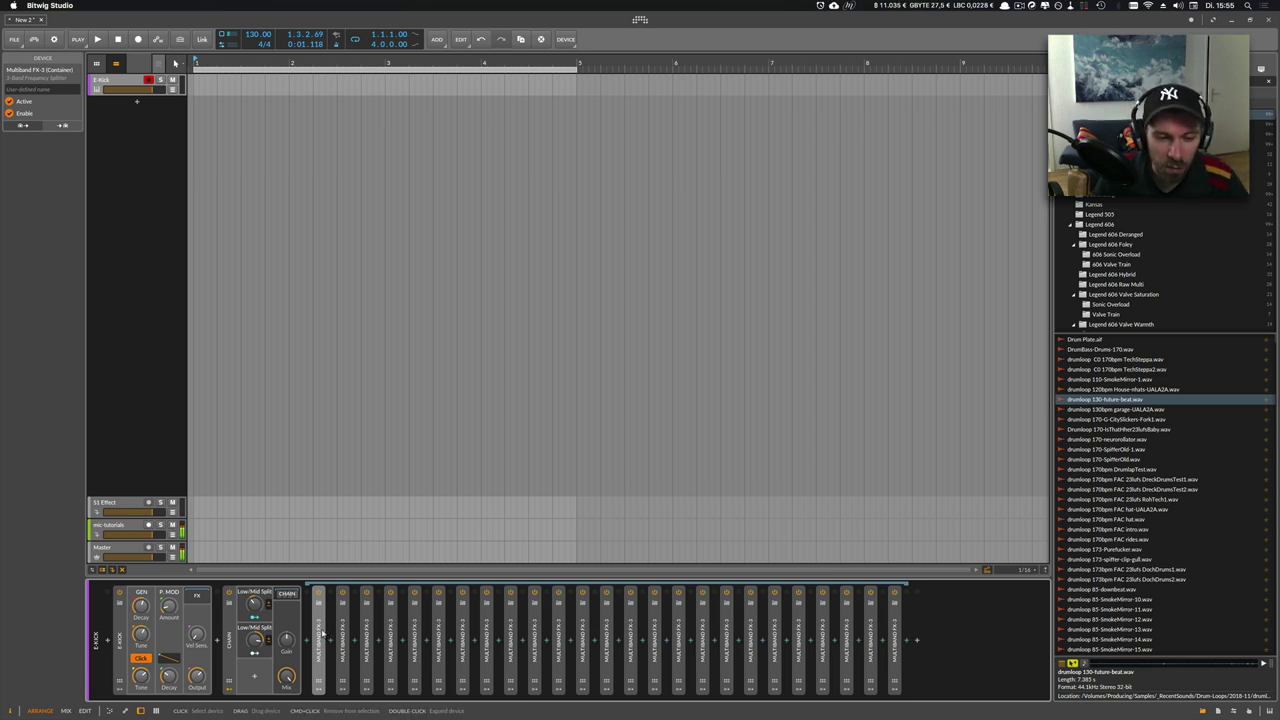
double_click(342, 632)
double_click(341, 633)
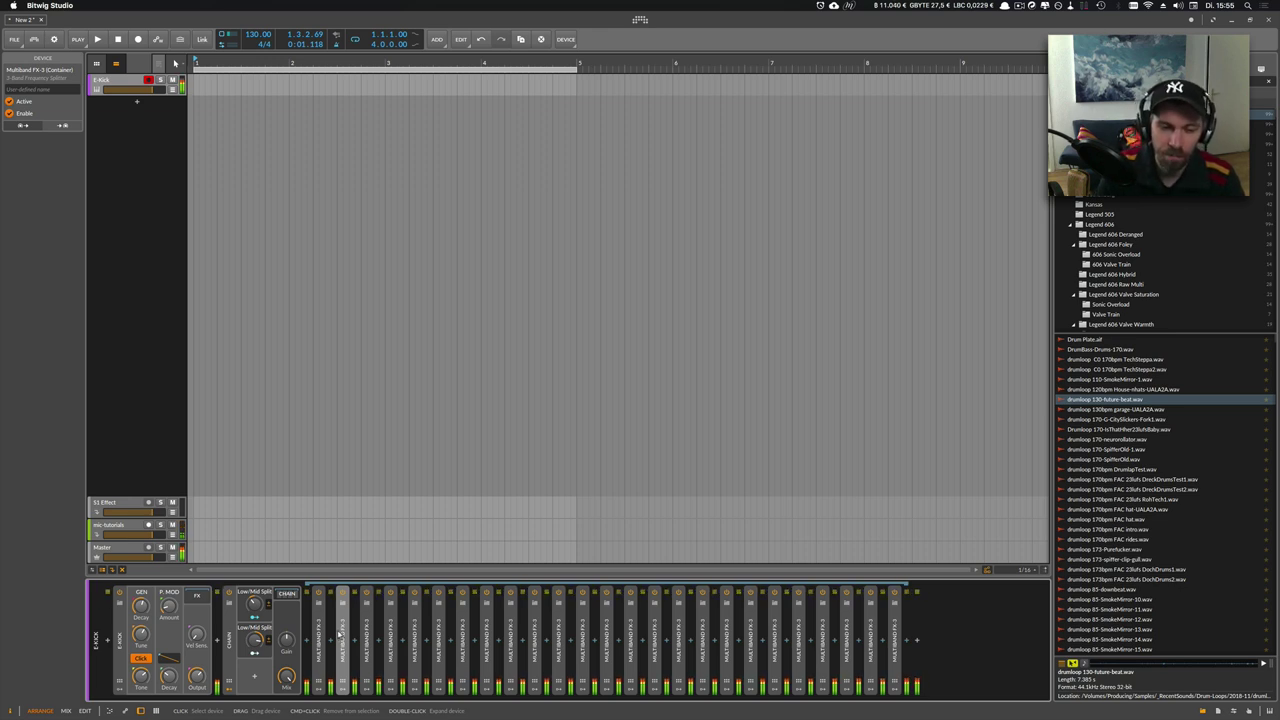
Delete the Chain device and insert an FX Grid after E-Kick.
click(229, 643)
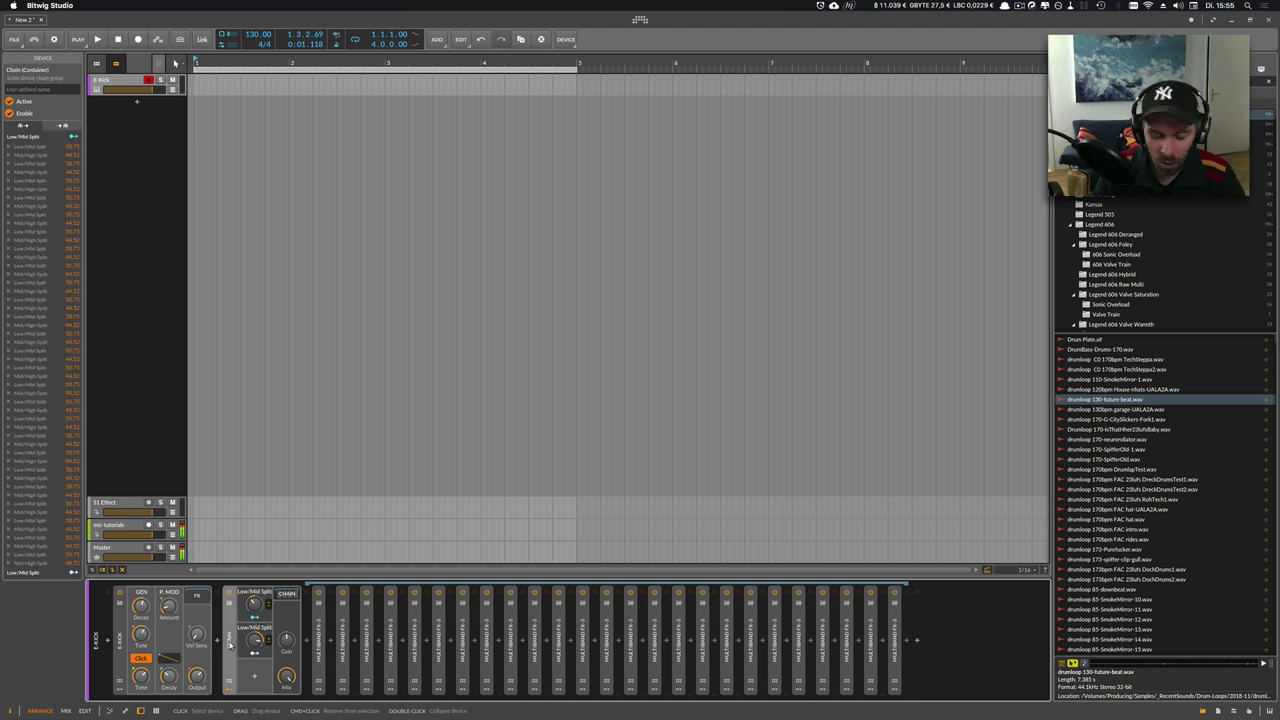
key(Delete)
click(222, 643)
text(fx)
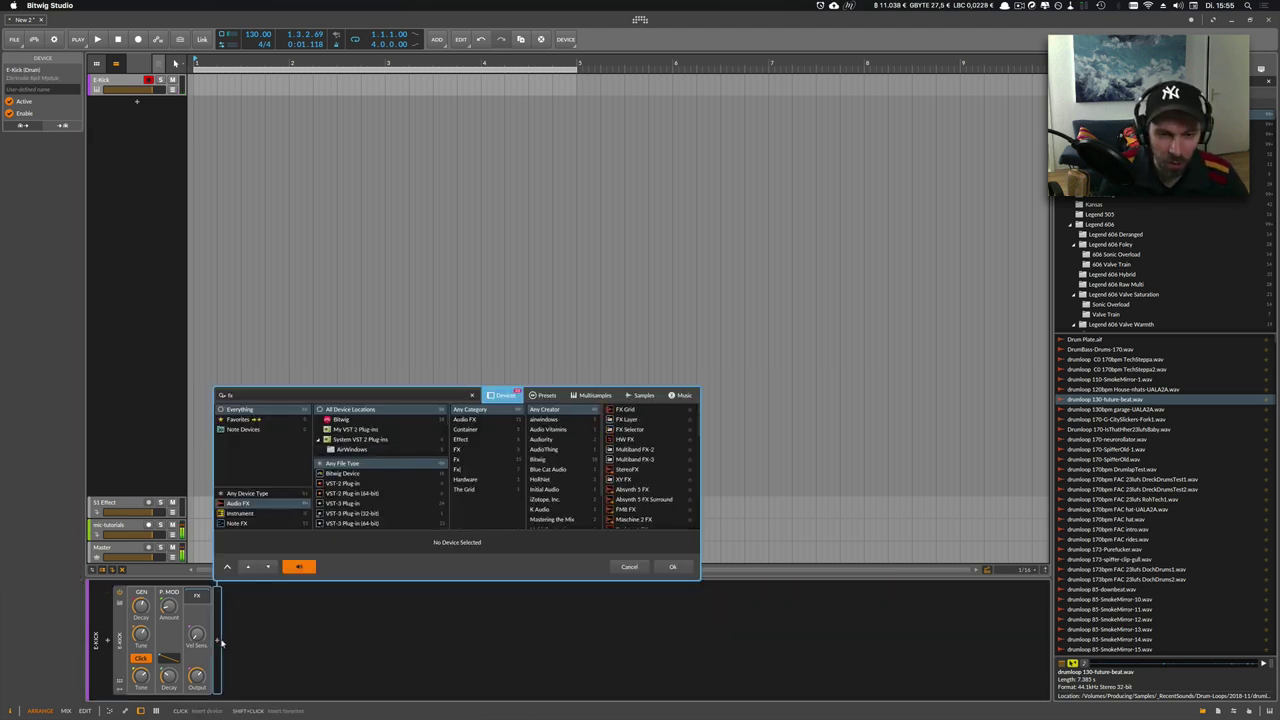
text( grid)
key(Return)
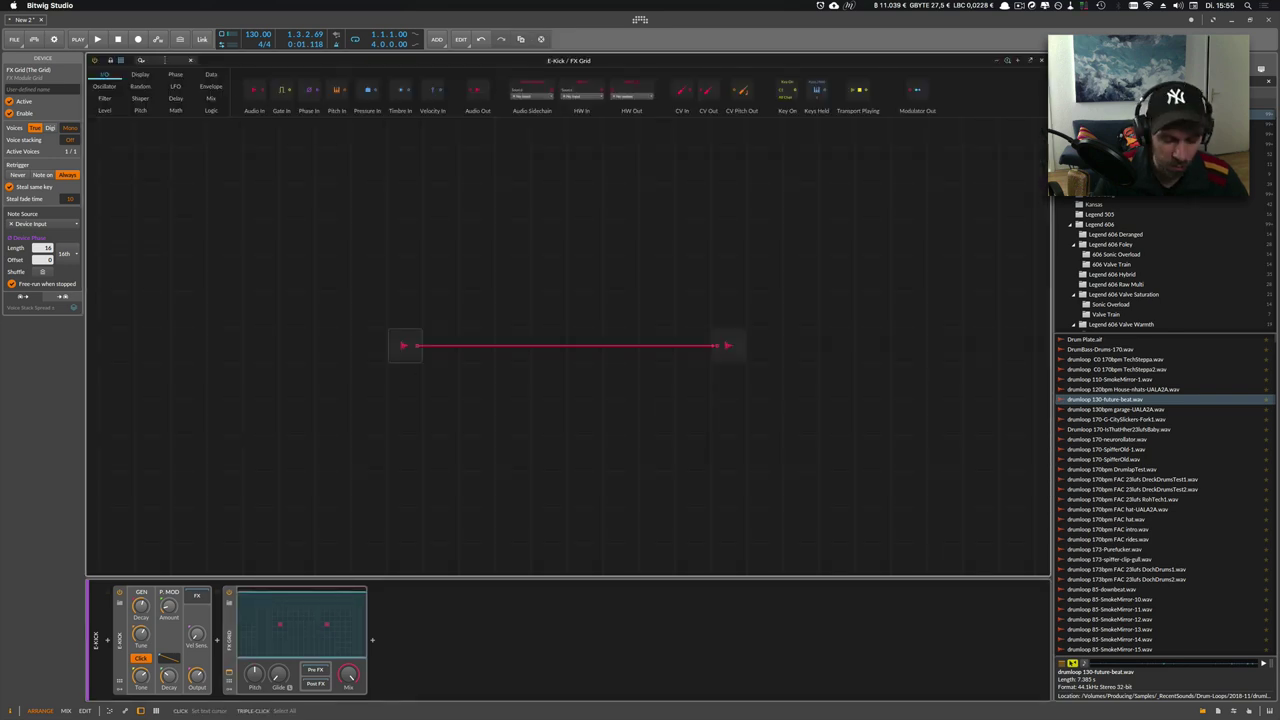
Place an All-pass module beside the FX Grid's audio input and duplicate it twice, one row lower.
text(all)
drag(119, 90, 484, 362)
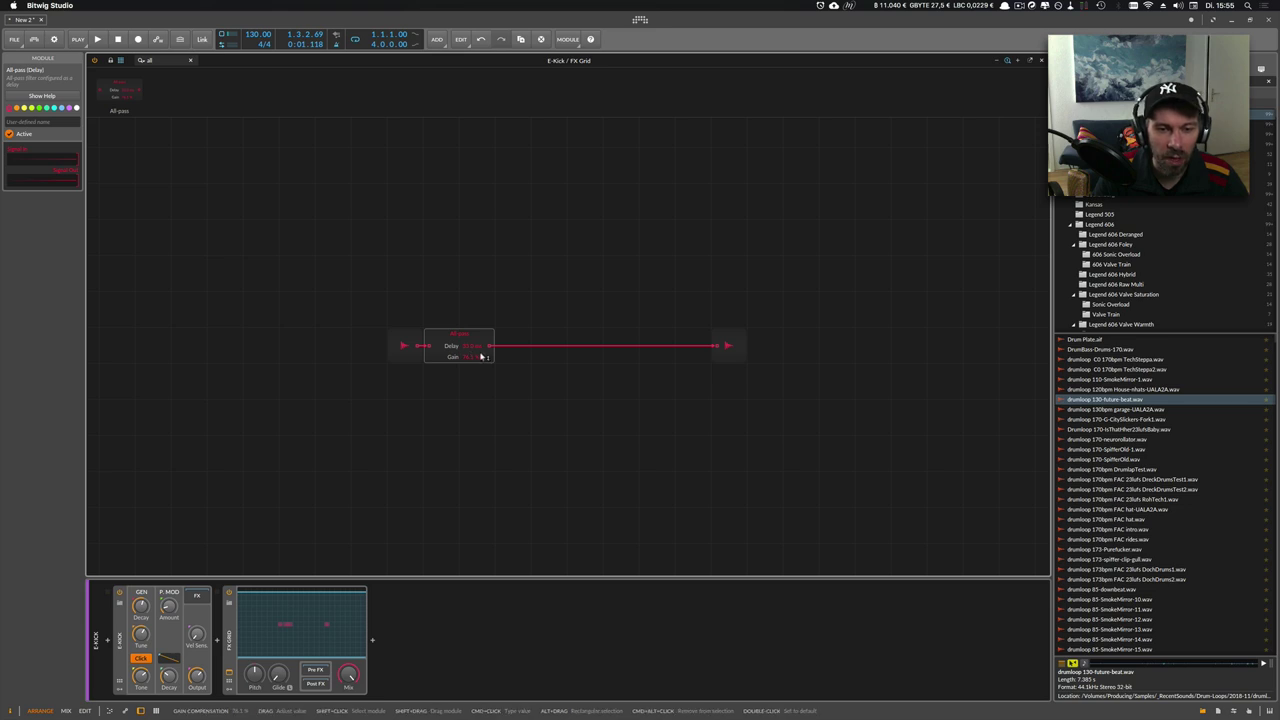
key(super+d)
drag(531, 357, 531, 396)
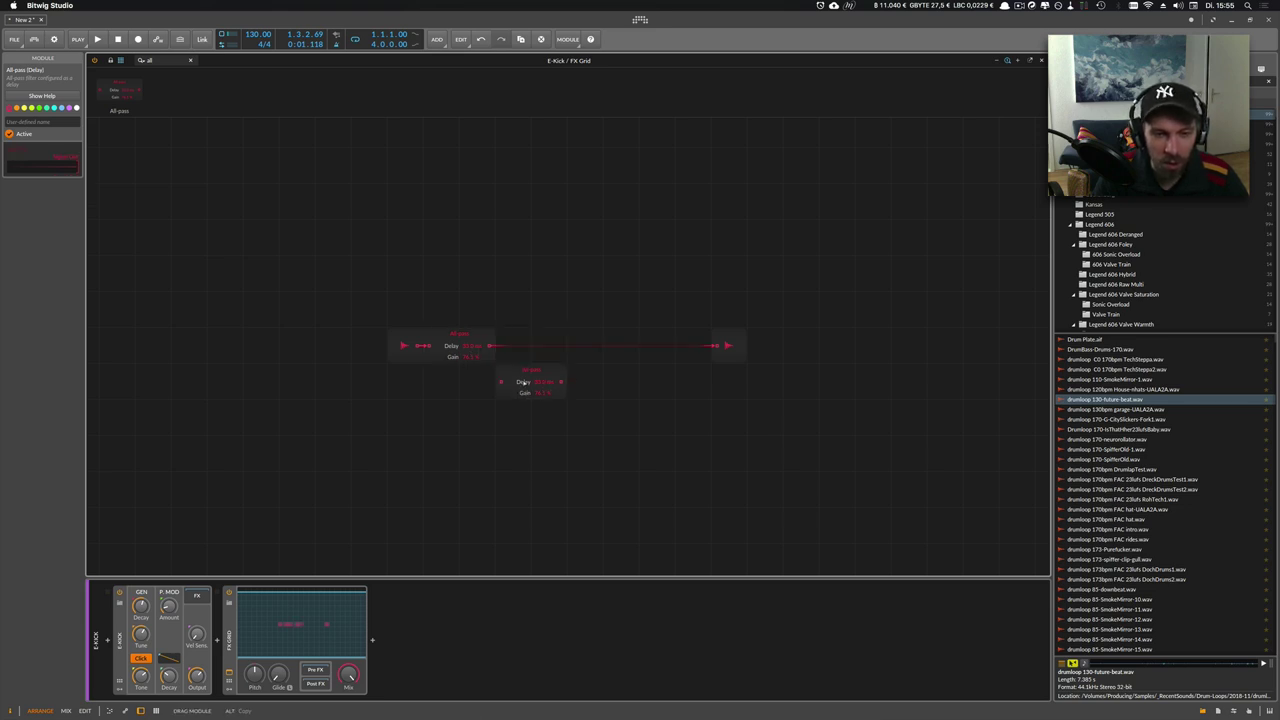
key(super+d)
click(581, 425)
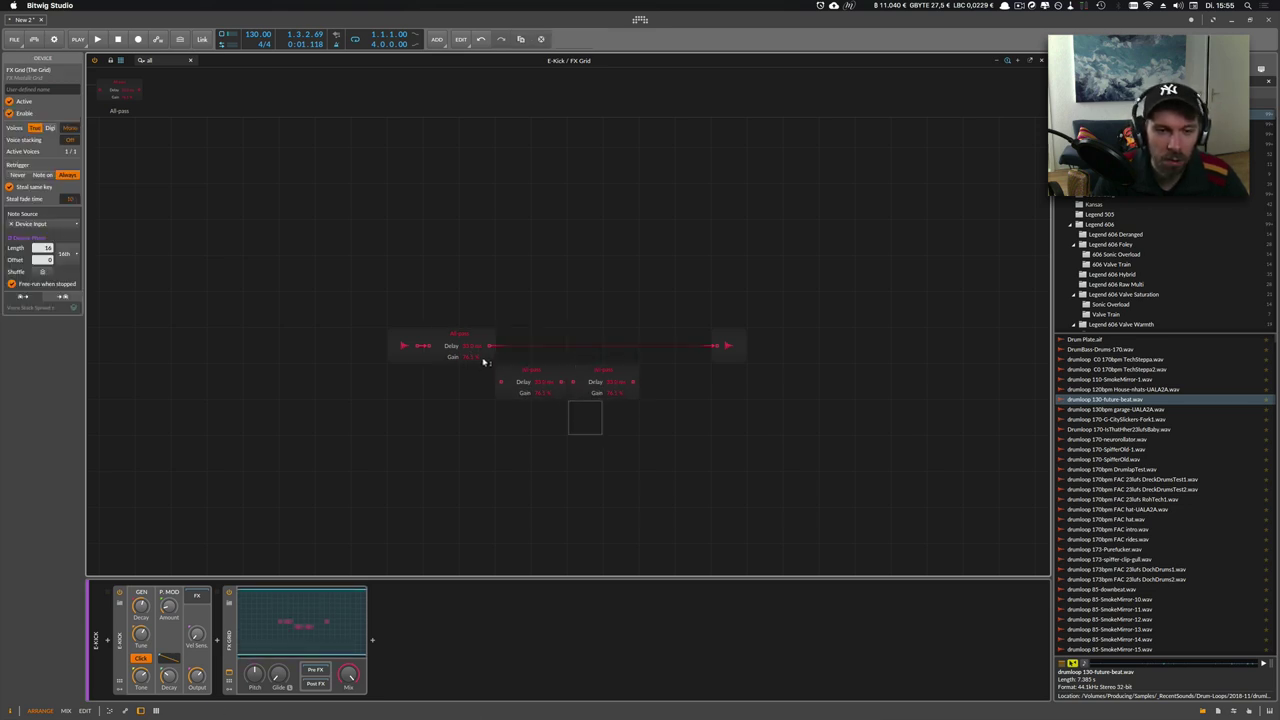
Wire the three All-pass modules in series to the audio output and adjust their delay times.
drag(490, 346, 720, 346)
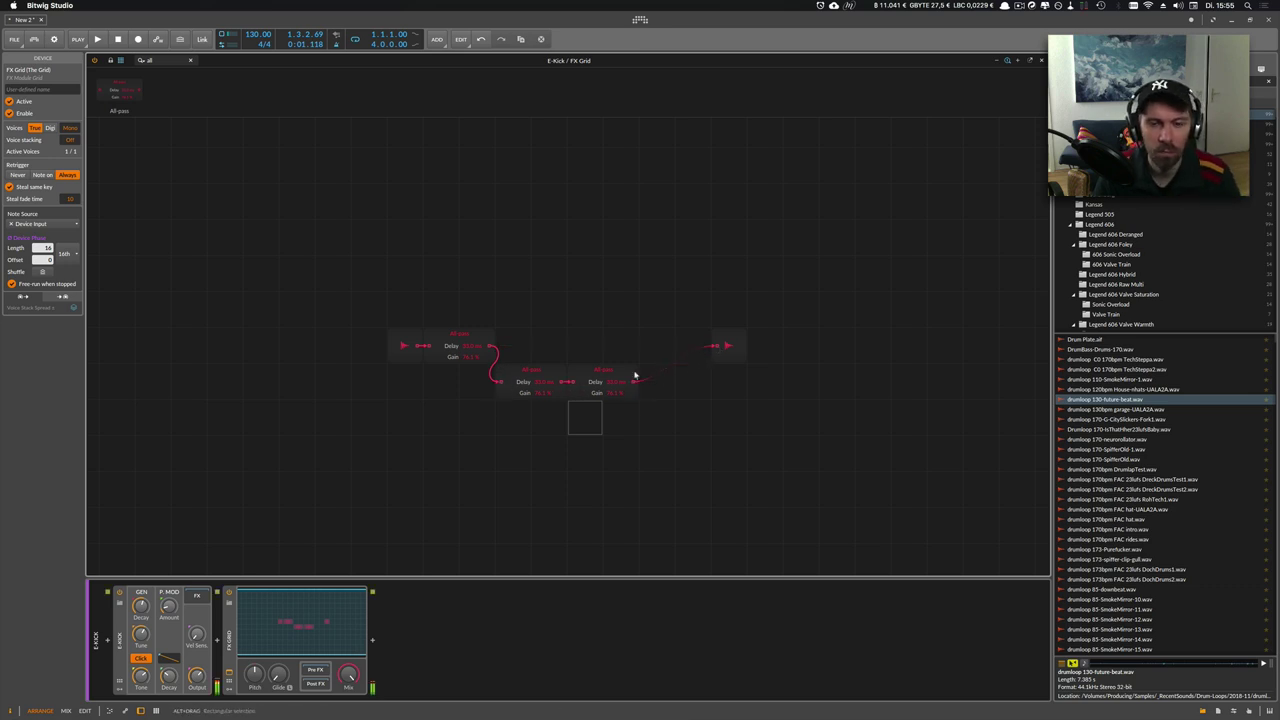
drag(468, 346, 468, 370)
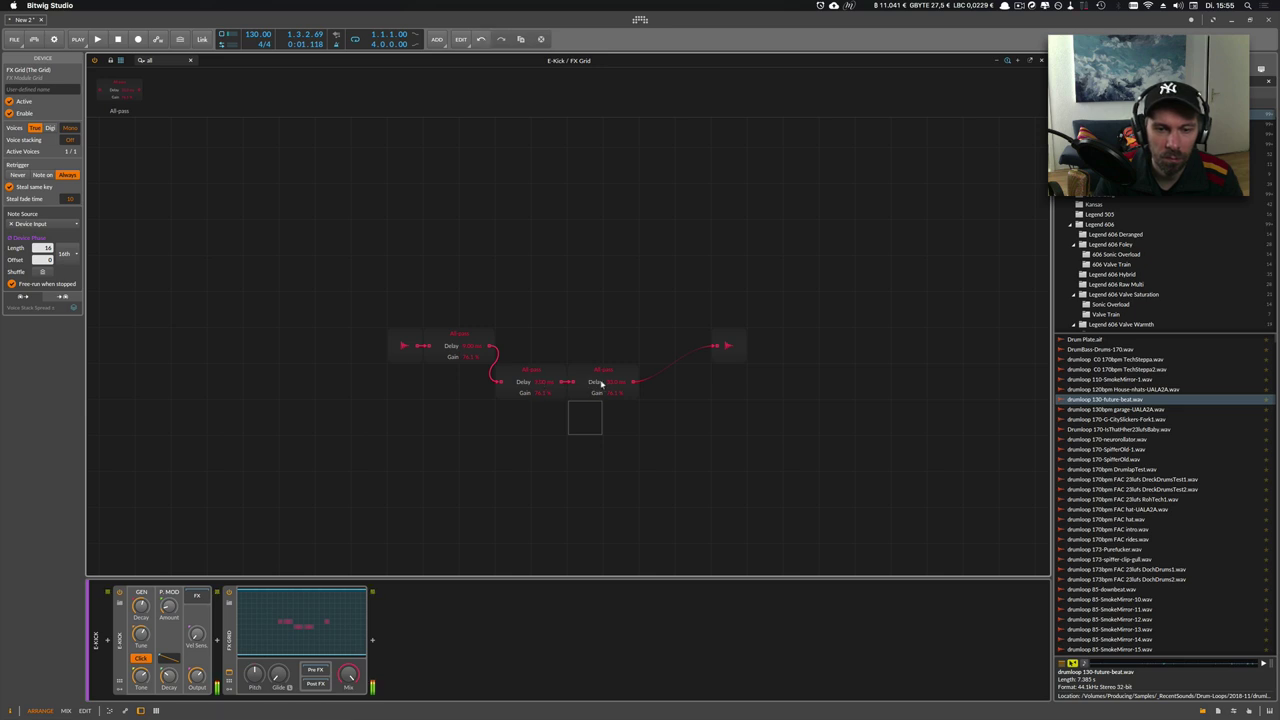
drag(610, 382, 610, 370)
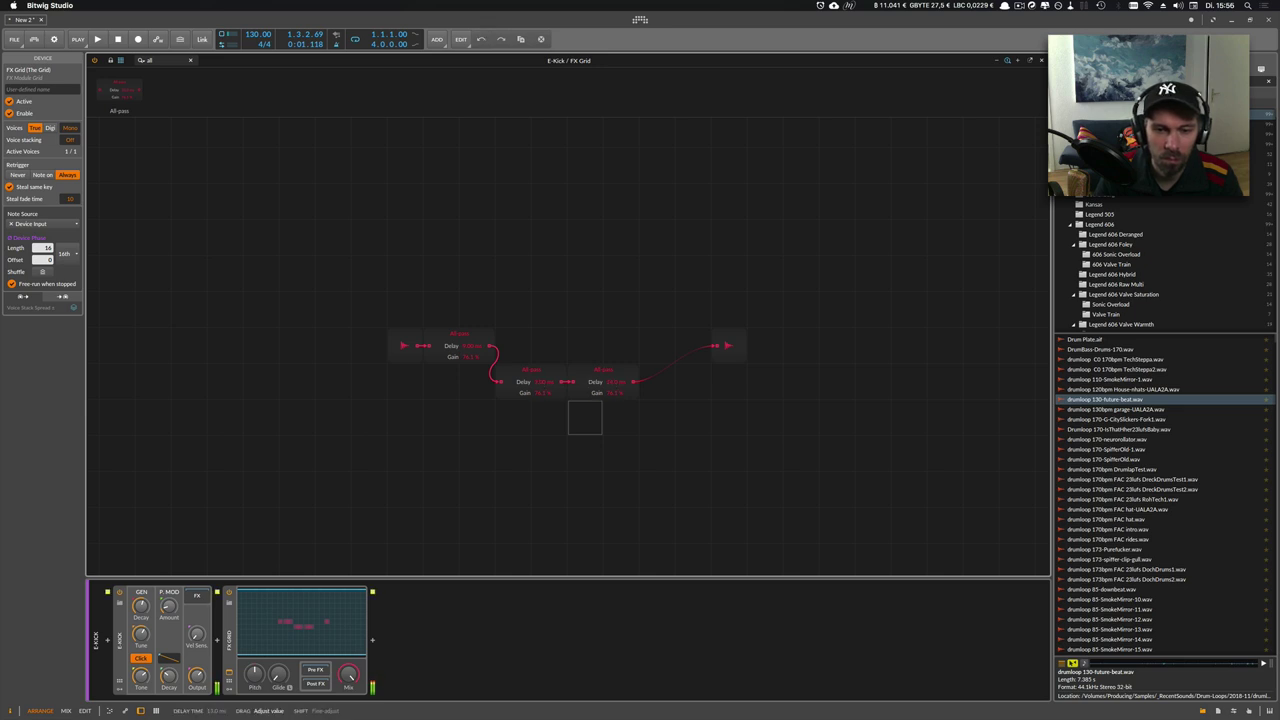
Move the second and third All-pass modules in line with the first one and close the grid editor.
drag(627, 410, 523, 371)
drag(528, 370, 532, 335)
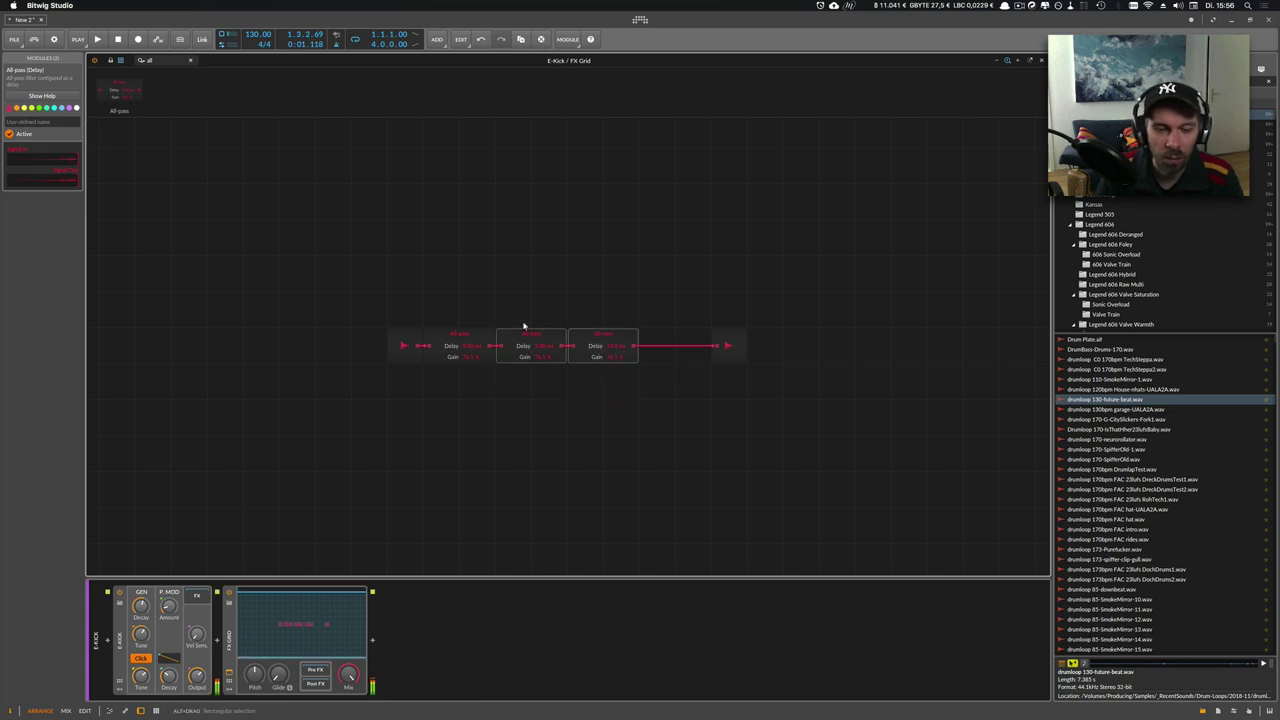
click(1041, 60)
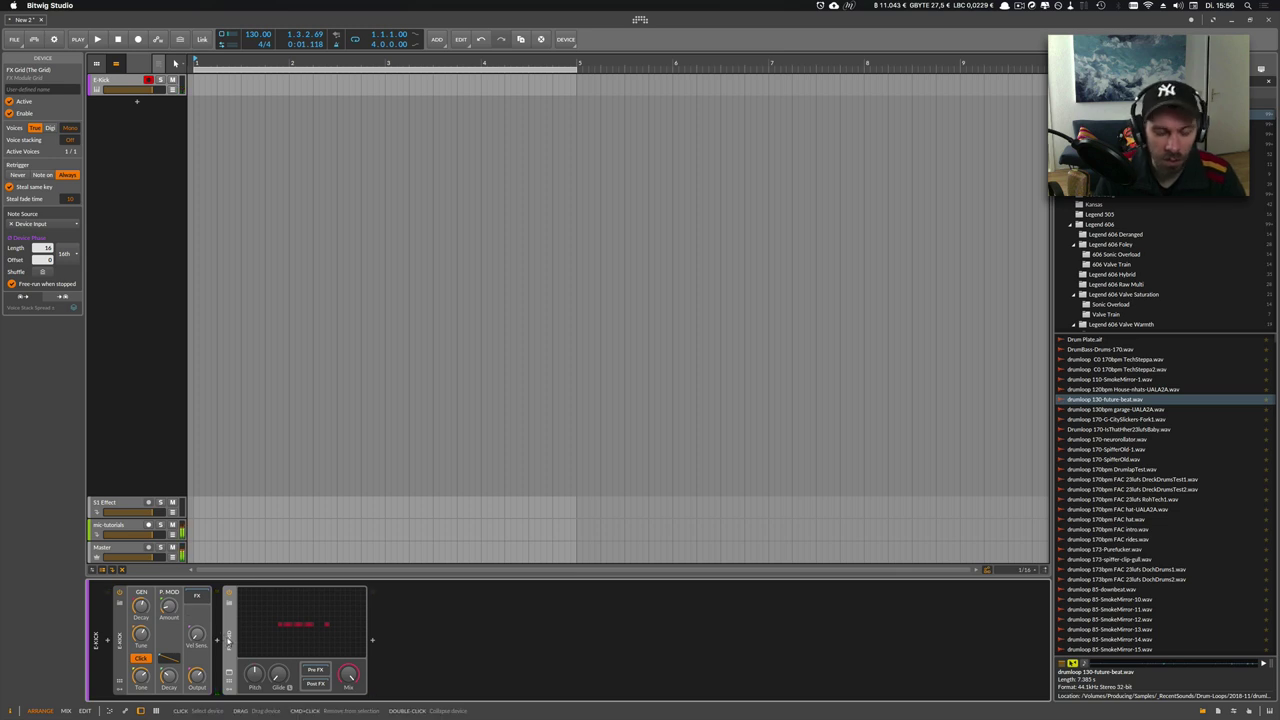
Delete the FX Grid and insert a Reverb device after E-Kick.
key(Delete)
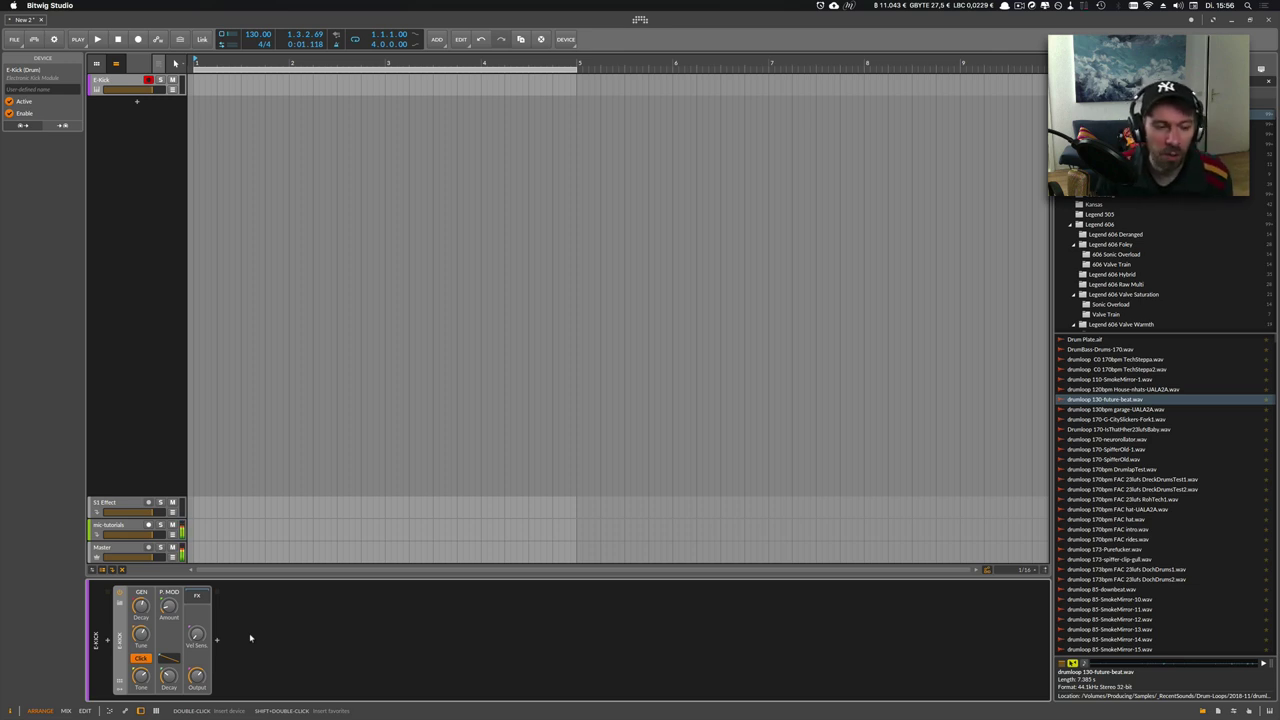
click(217, 643)
text(rever)
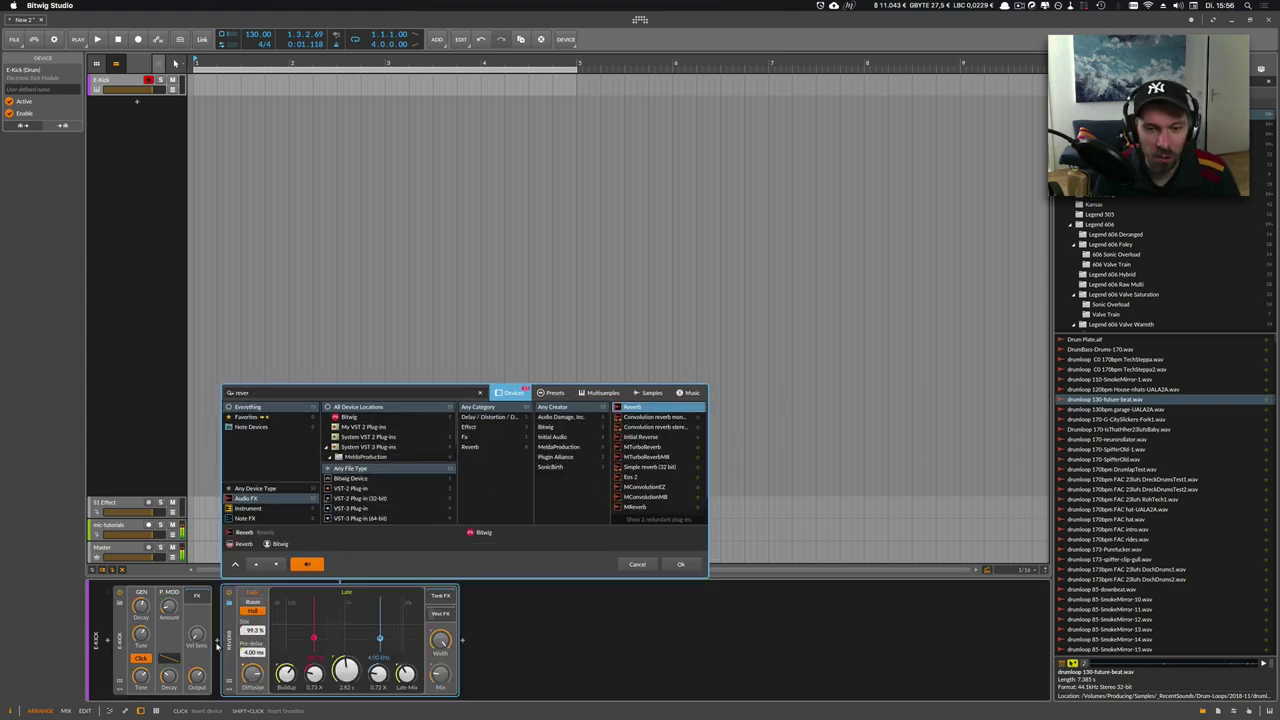
key(Return)
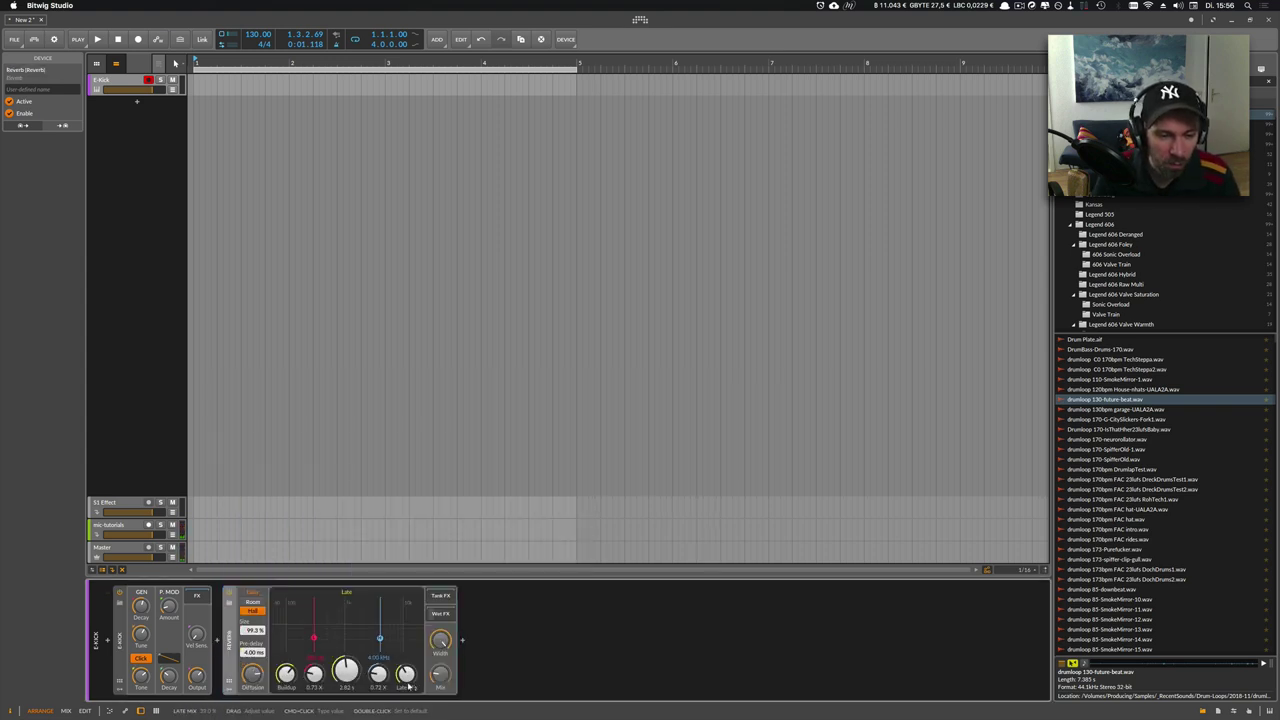
Add a Peak Limiter after the Reverb and lower its ceiling slightly.
click(461, 643)
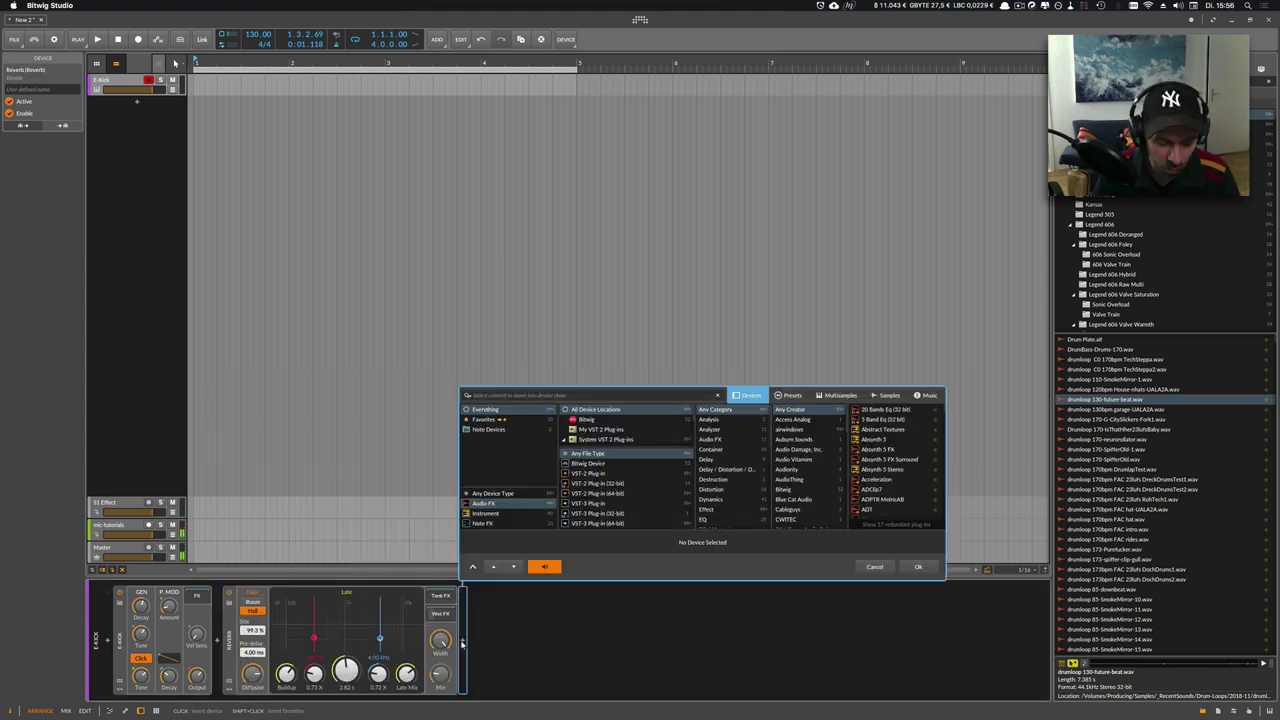
text(peak)
key(Return)
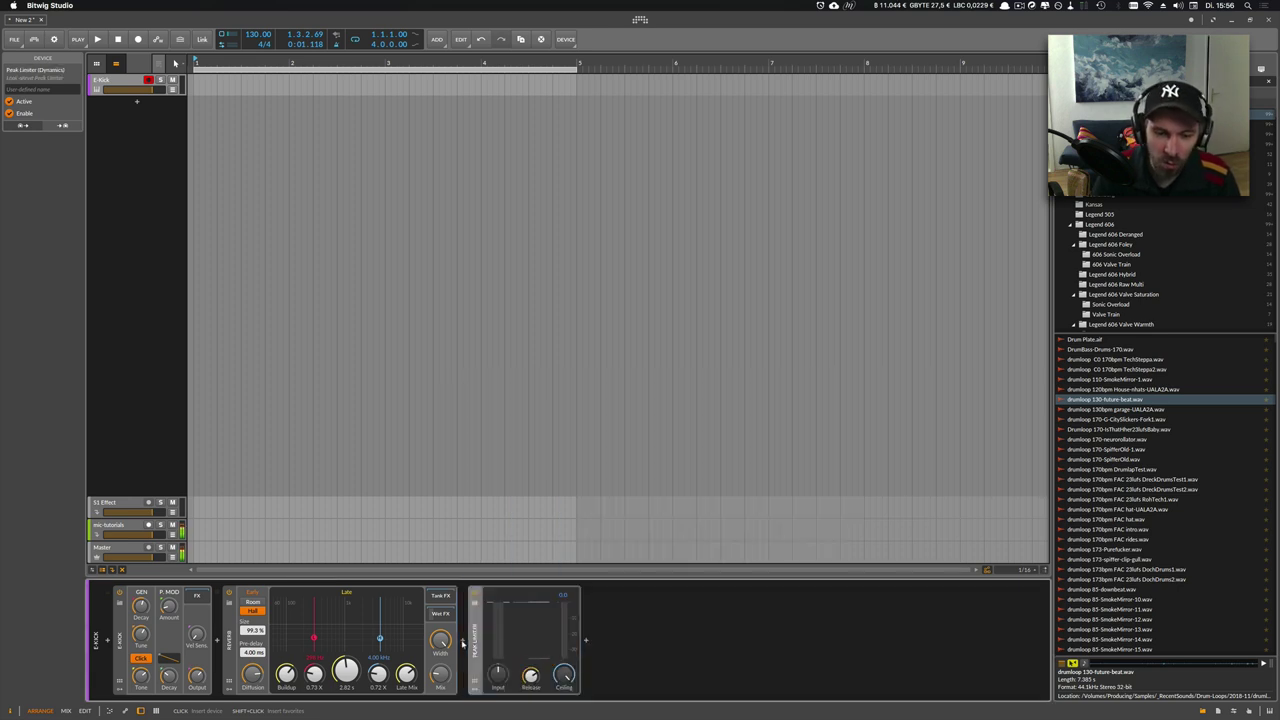
drag(565, 677, 565, 692)
Insert a Tool device between the Reverb and the Peak Limiter and adjust its stereo width.
click(463, 643)
text(tool)
key(Return)
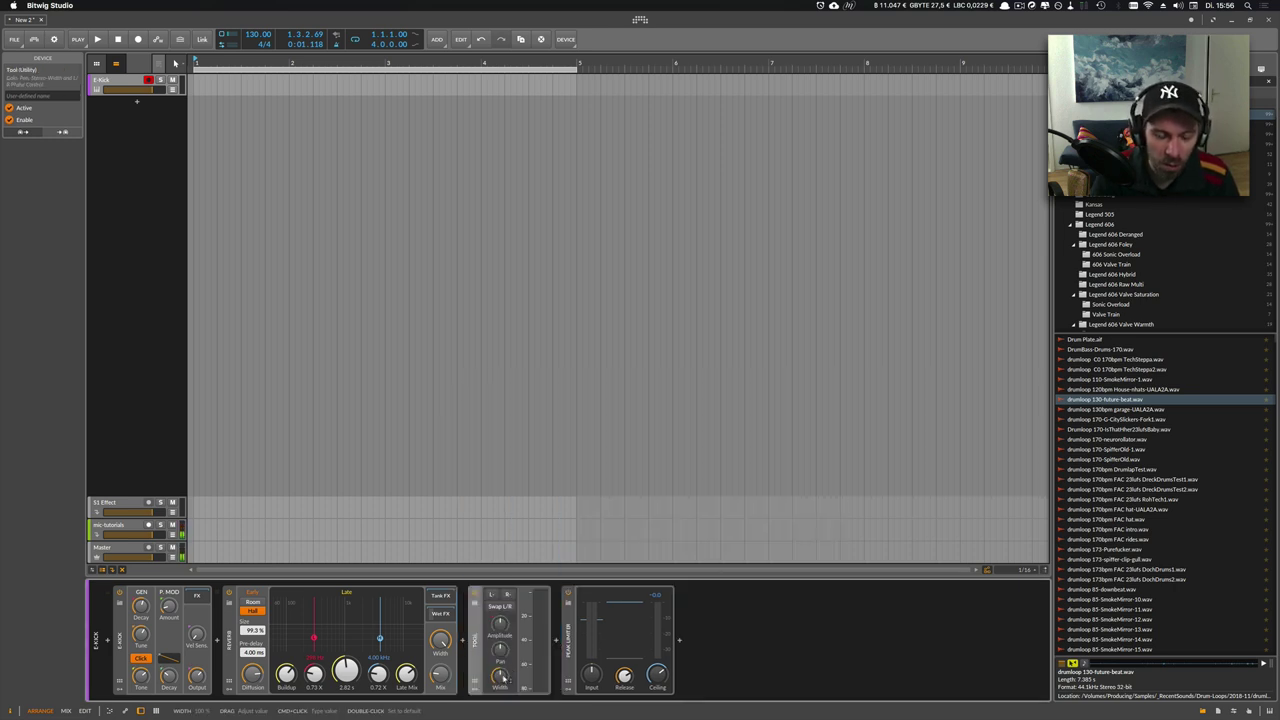
drag(501, 678, 505, 676)
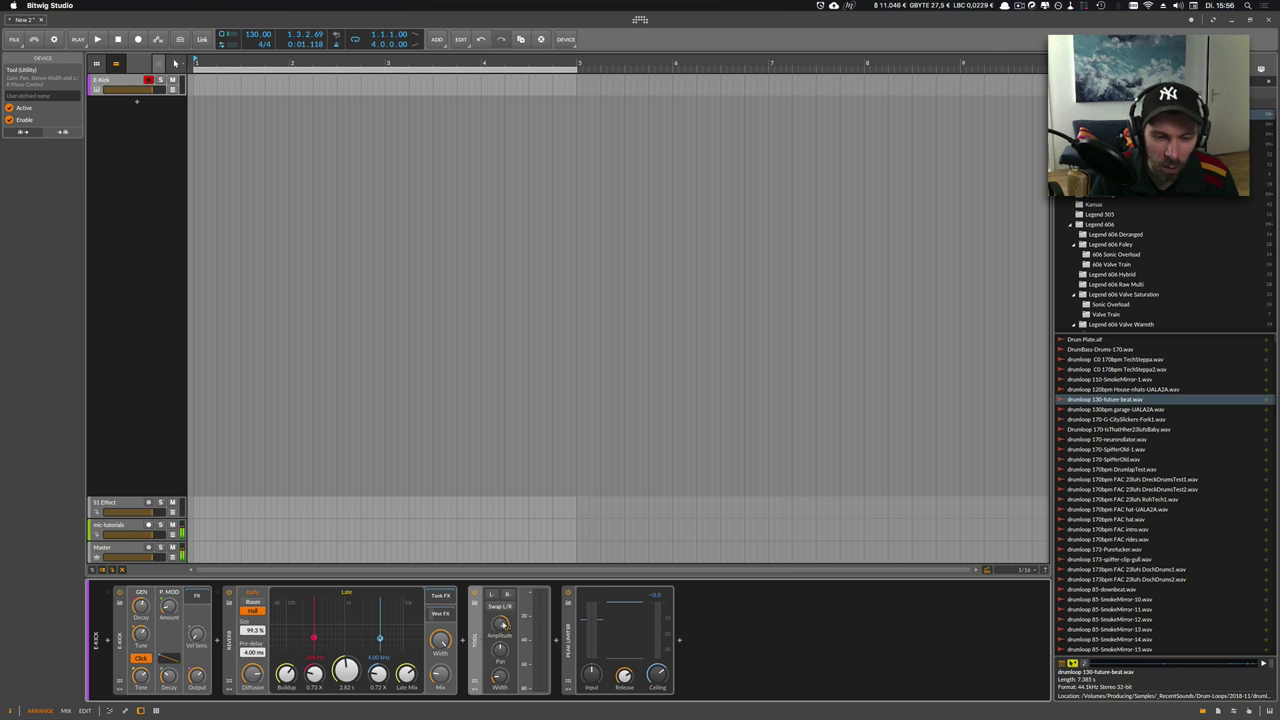
Collapse the Tool device and duplicate it until seven copies sit in a row before the Peak Limiter.
double_click(476, 650)
key(super+d)
key(super+d)
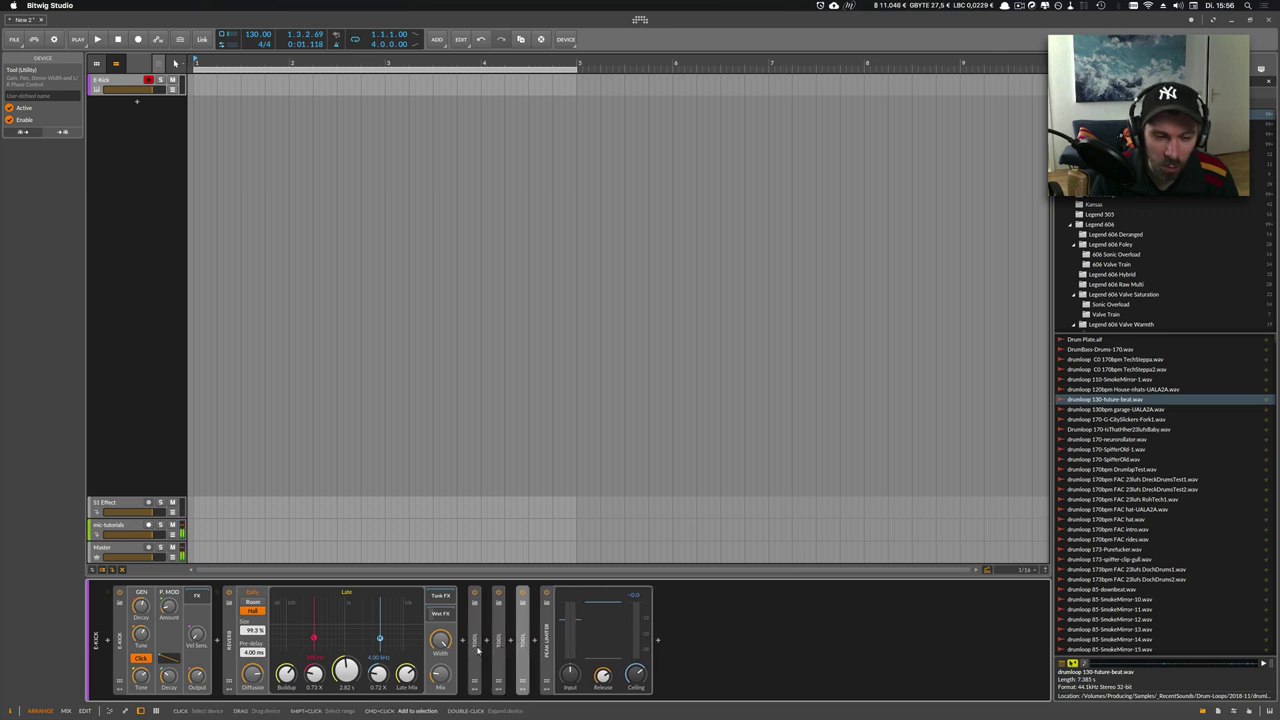
key(super+d)
key(super+d)
key(super+d)
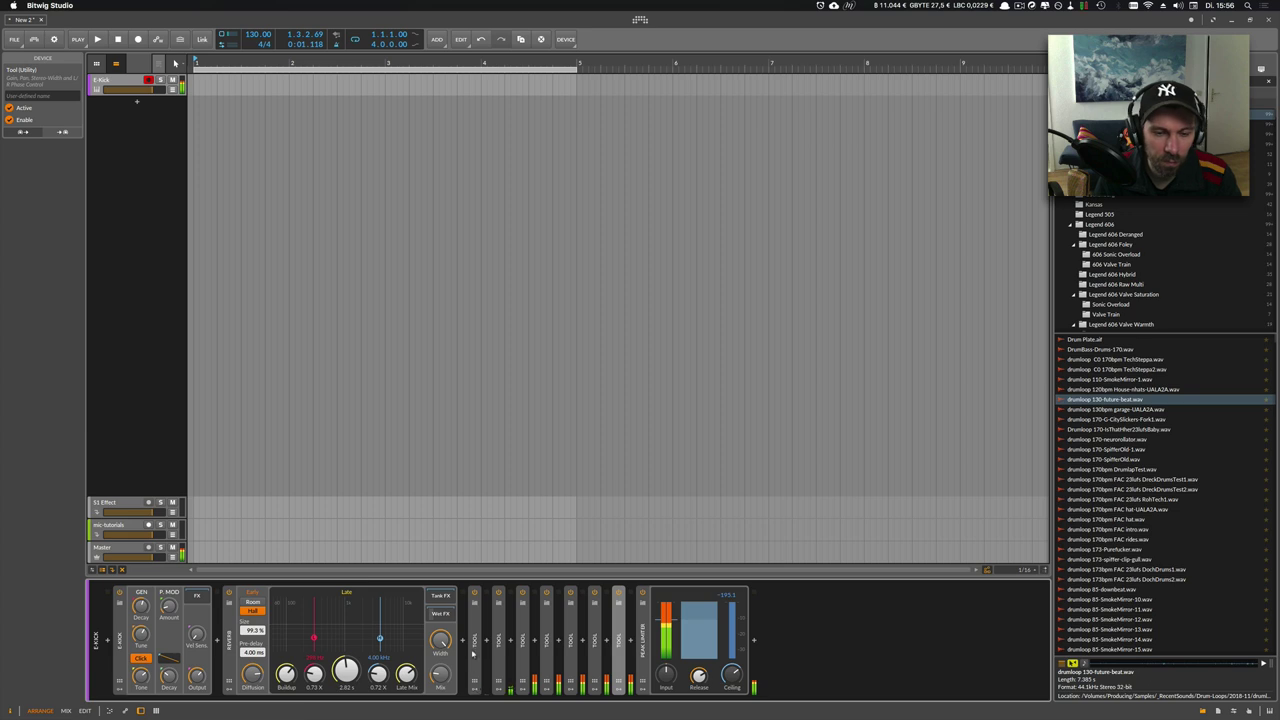
Group all seven Tool devices into an FX Layer and adjust the layer's mix.
click(475, 643)
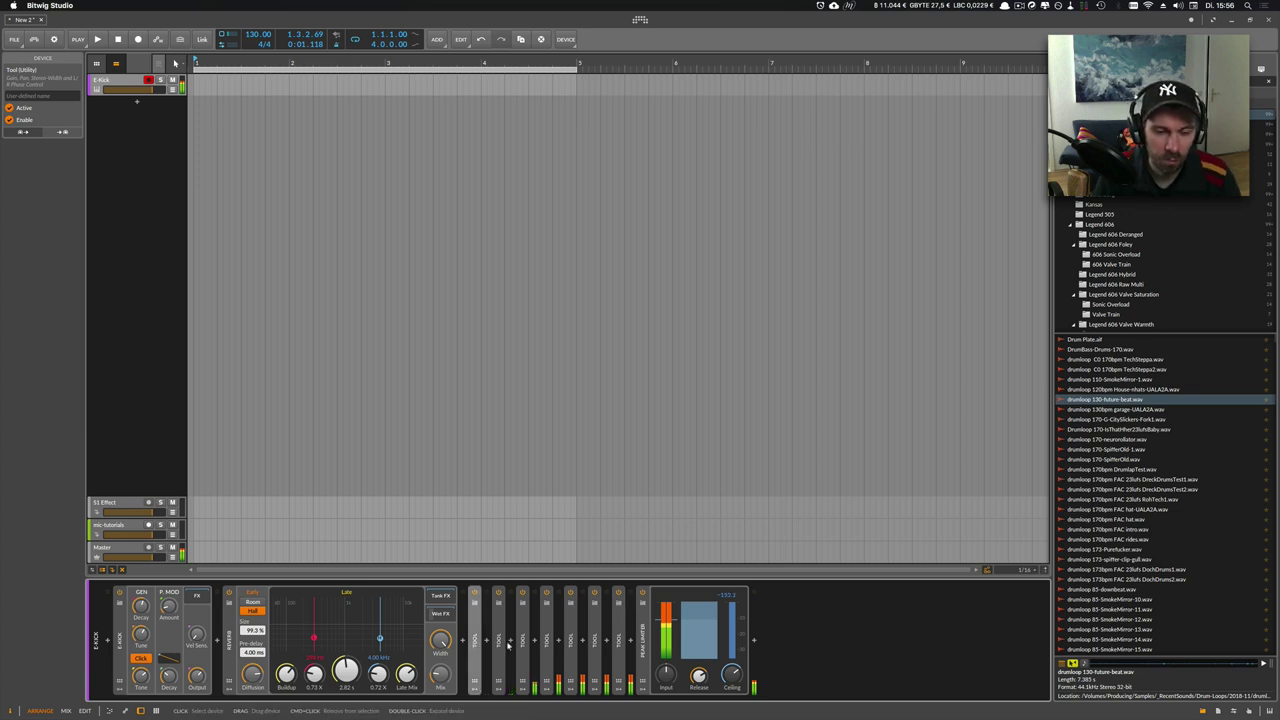
shift+click(619, 643)
key(super+g)
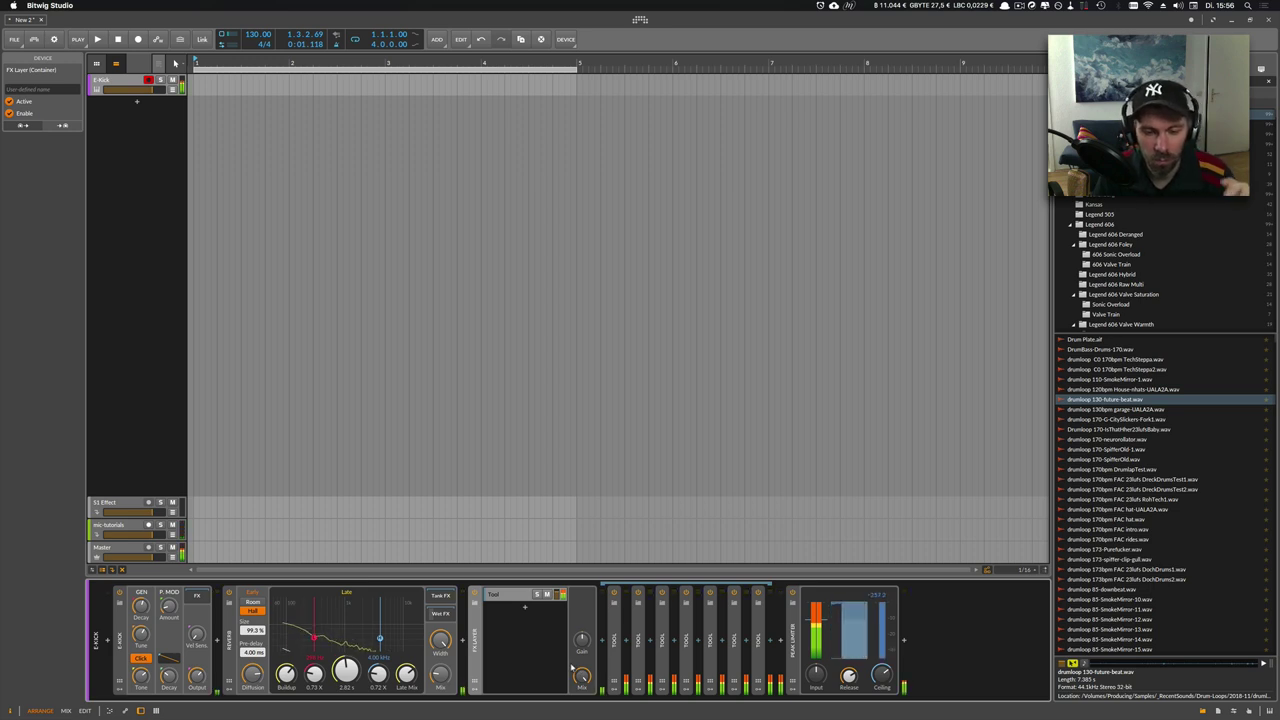
mouse_move(581, 676)
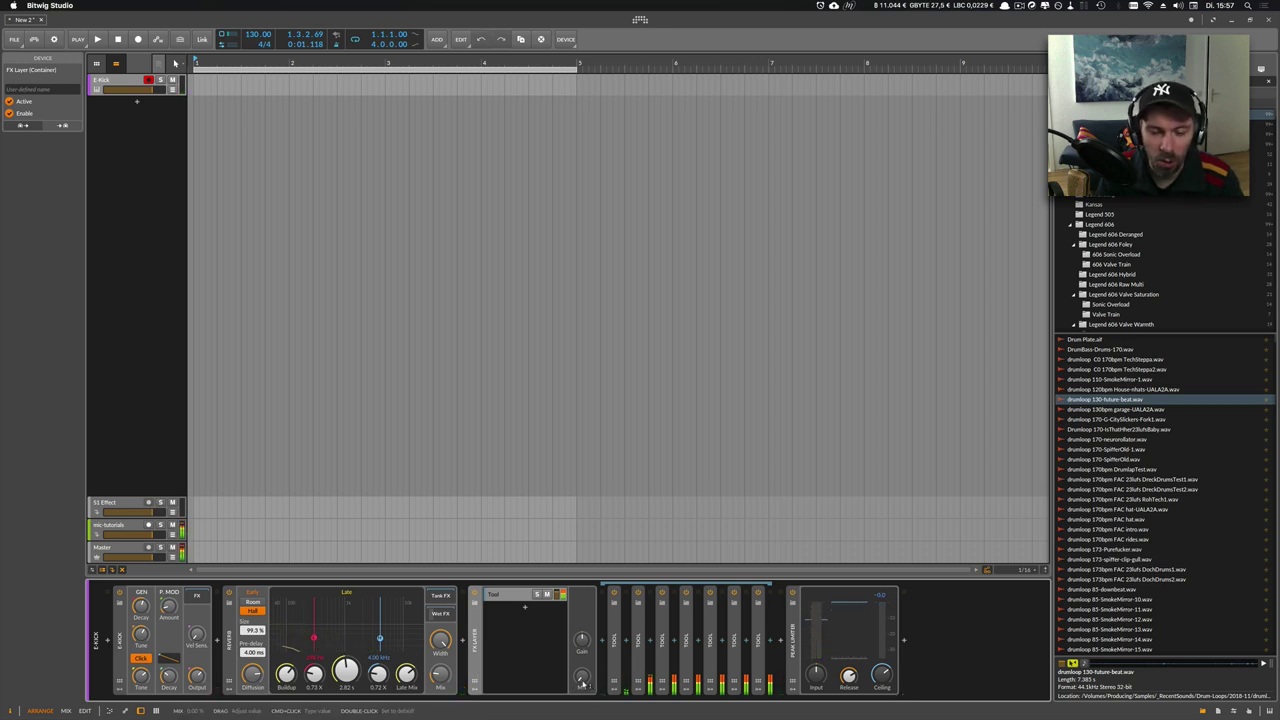
drag(582, 680, 582, 680)
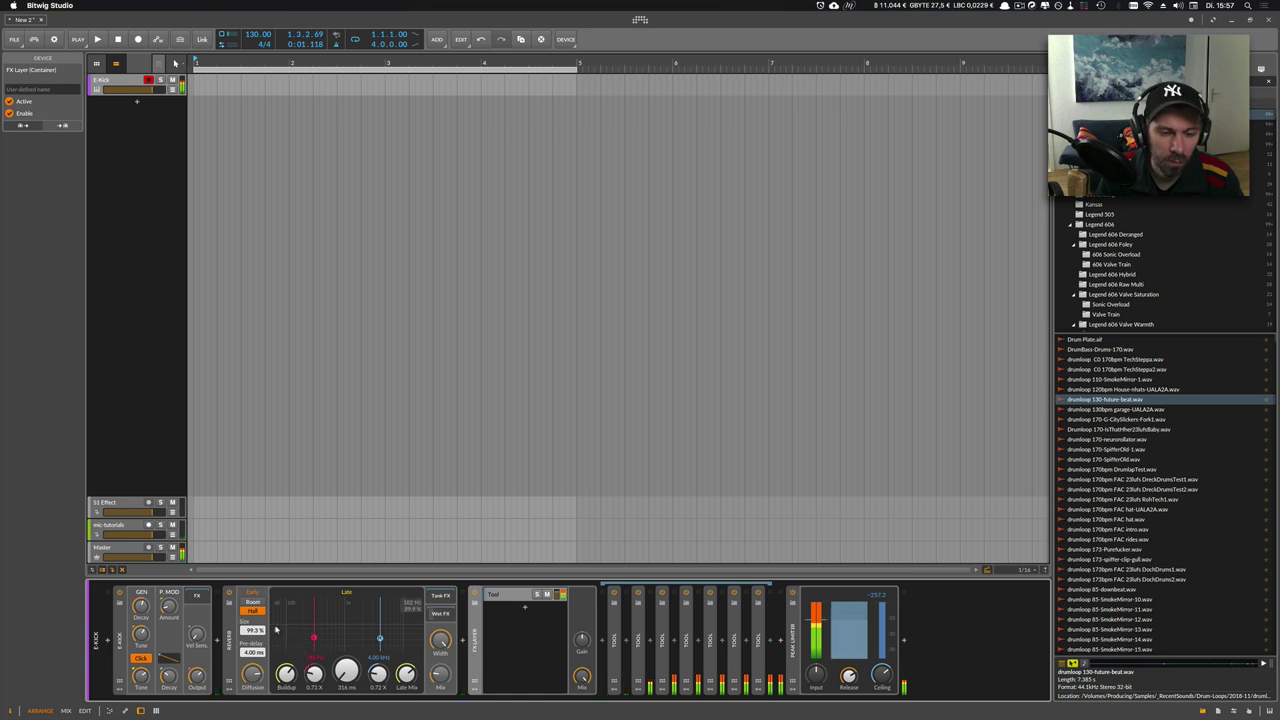
Switch the Reverb to Room with a size of about 107 % and lengthen its late reverb time.
click(253, 601)
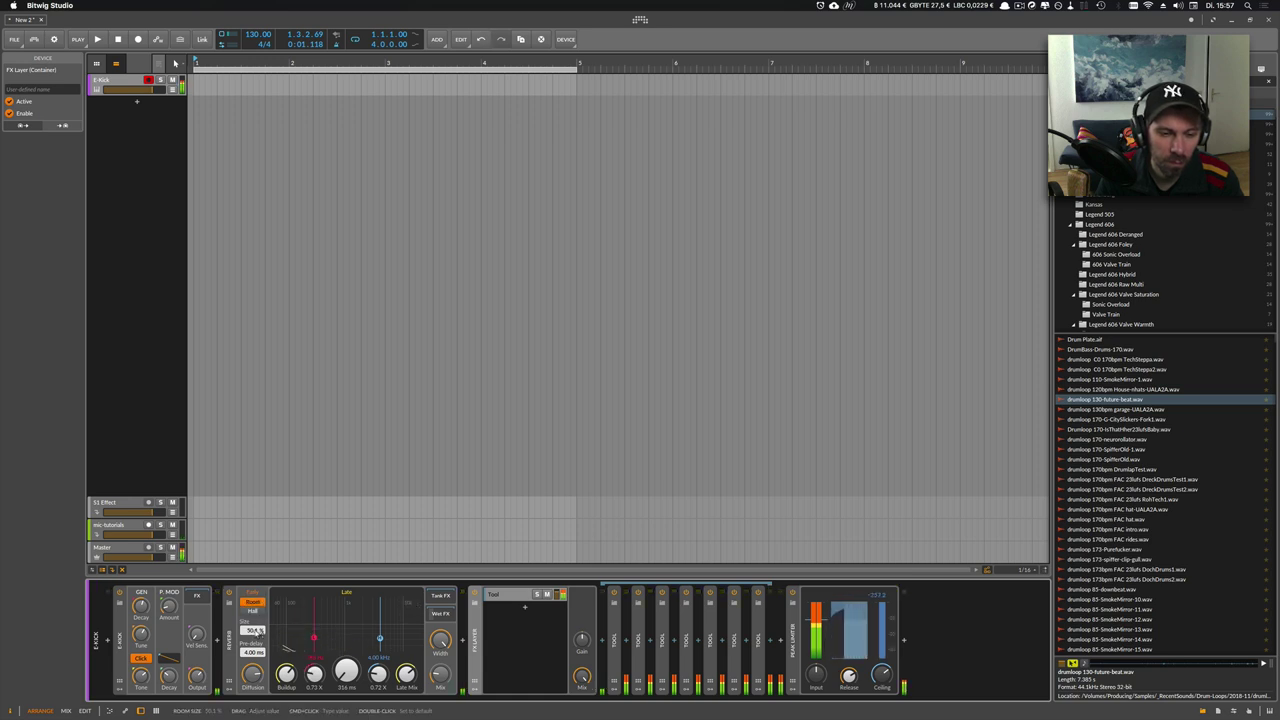
drag(252, 630, 252, 605)
mouse_move(347, 666)
mouse_down()
mouse_move(347, 630)
mouse_move(347, 670)
mouse_up()
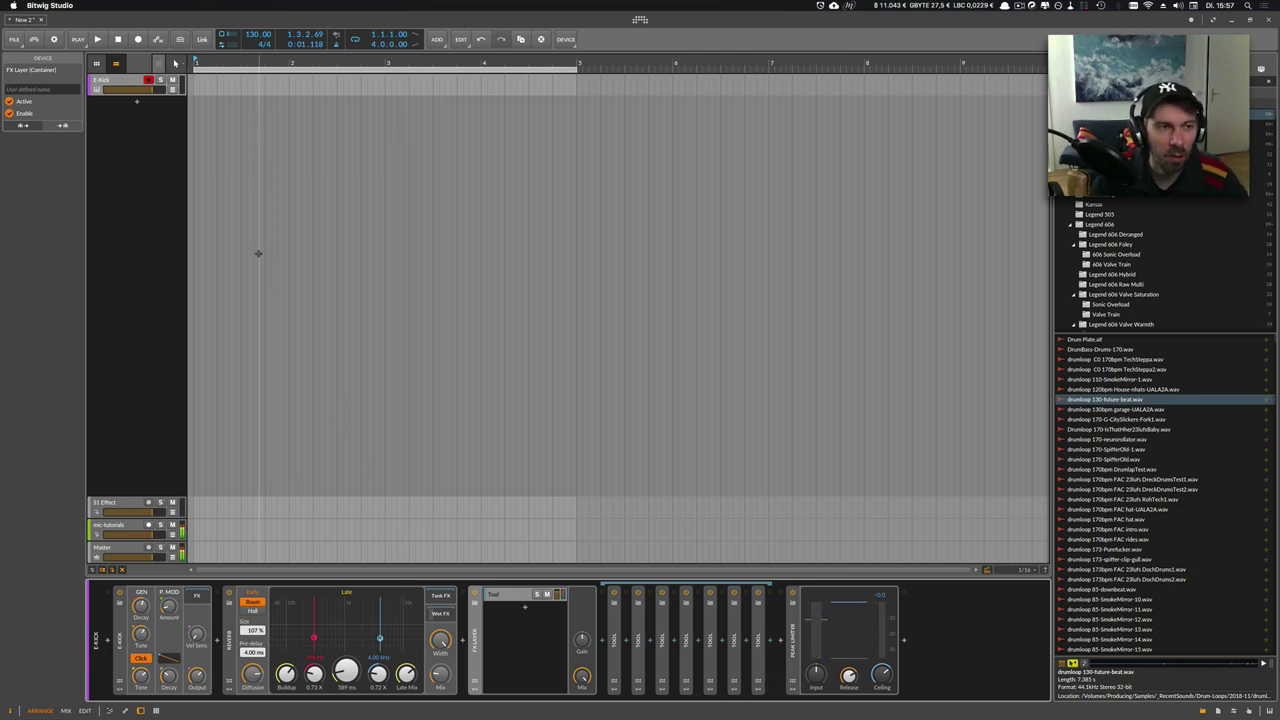
Create a note clip at bar 1 of the E-Kick track and extend it to four bars.
double_click(279, 83)
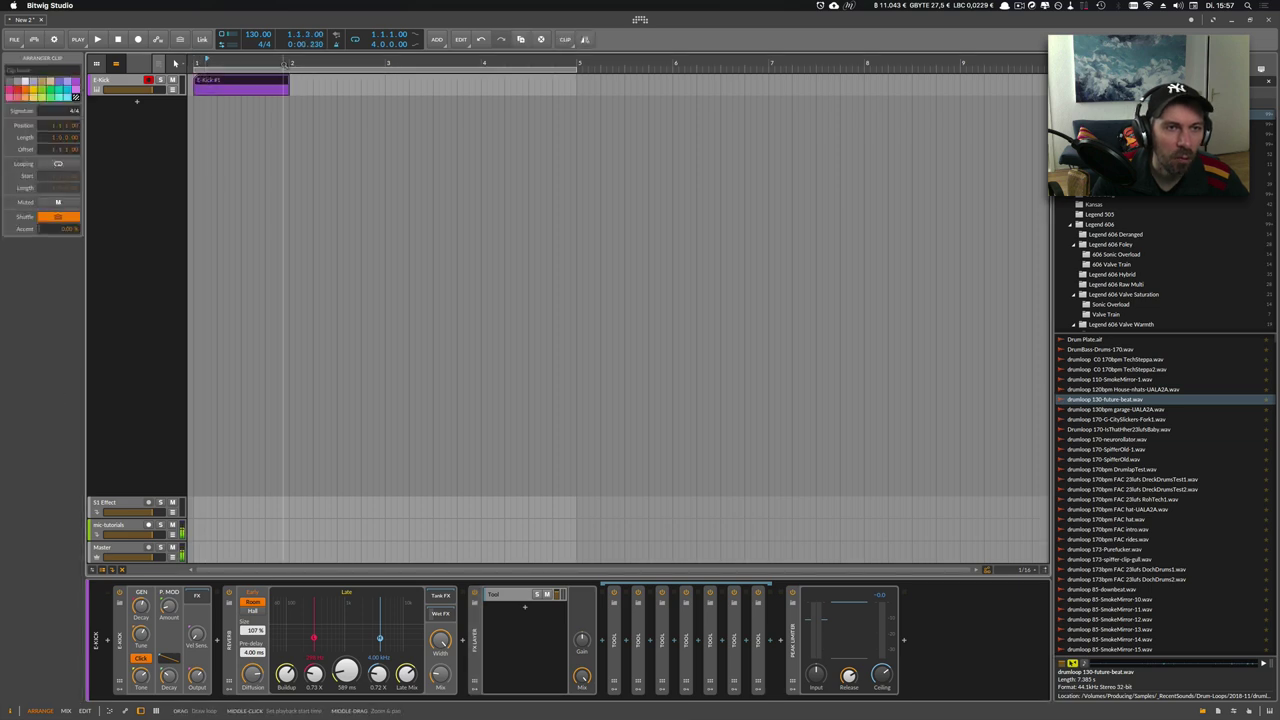
scroll(279, 83, down, 2)
drag(254, 88, 453, 92)
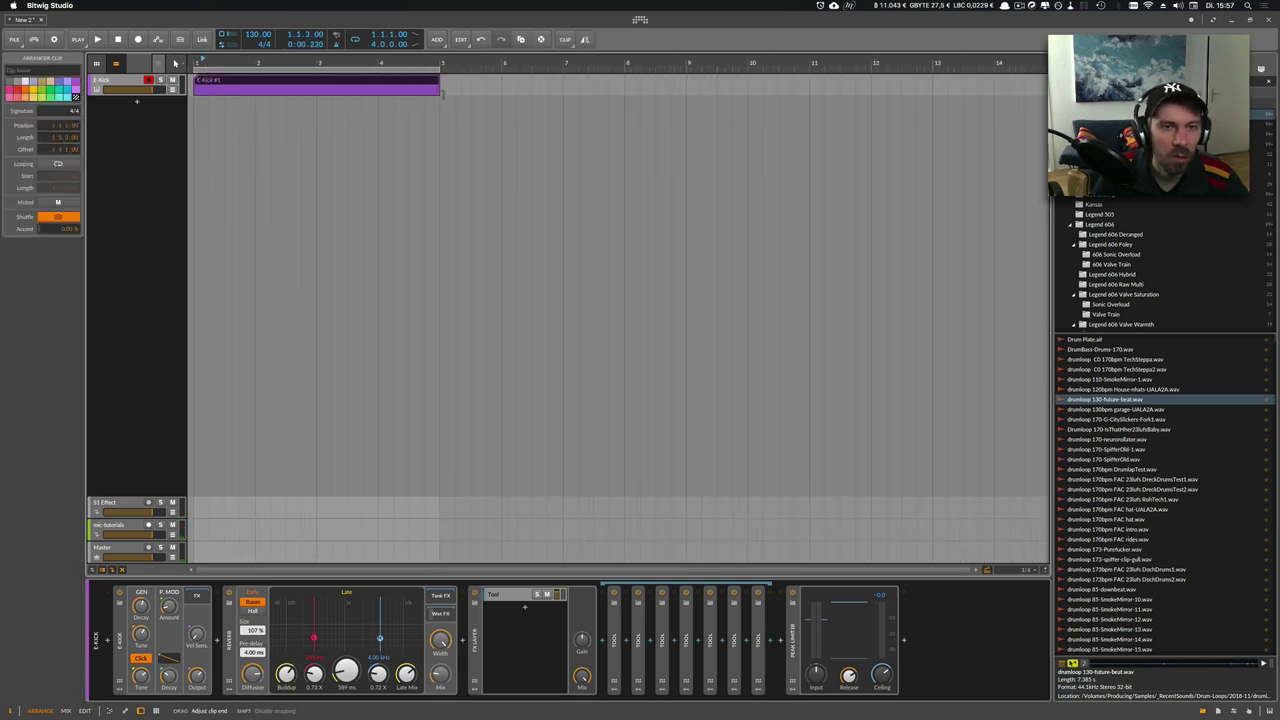
Open the E-Kick clip for editing and add a single C2 note at its start.
double_click(200, 79)
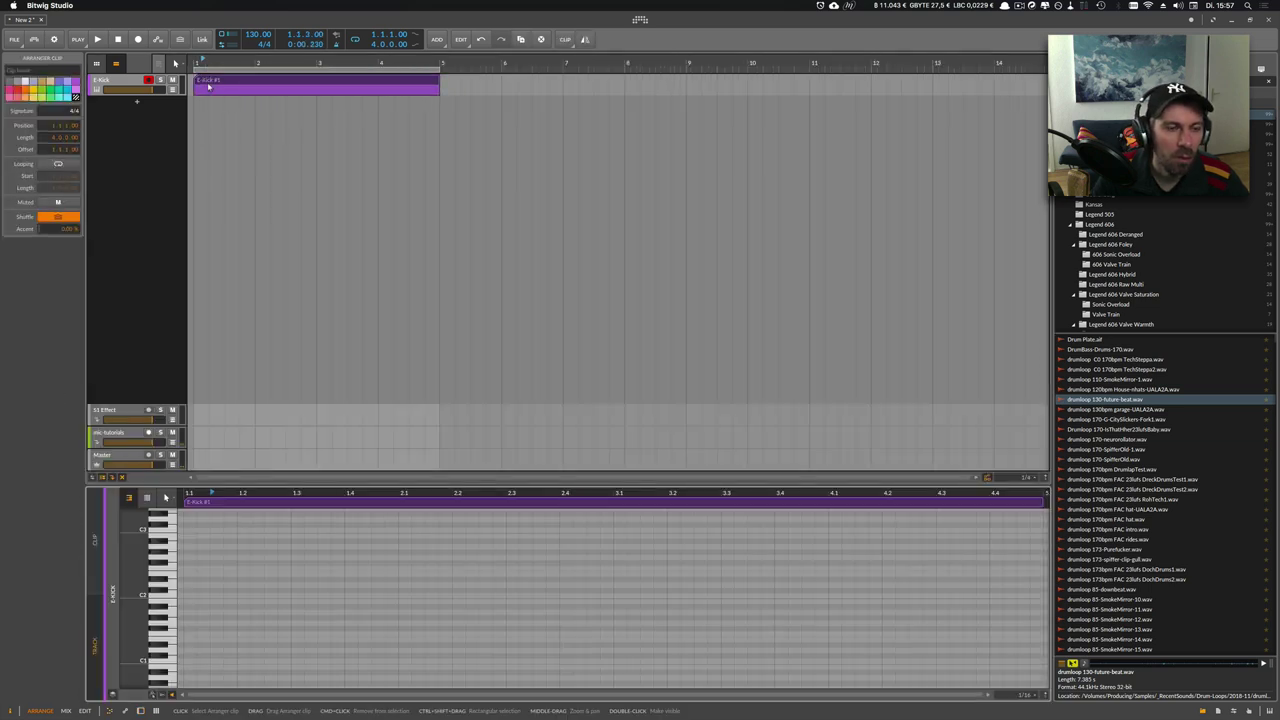
click(186, 598)
double_click(189, 596)
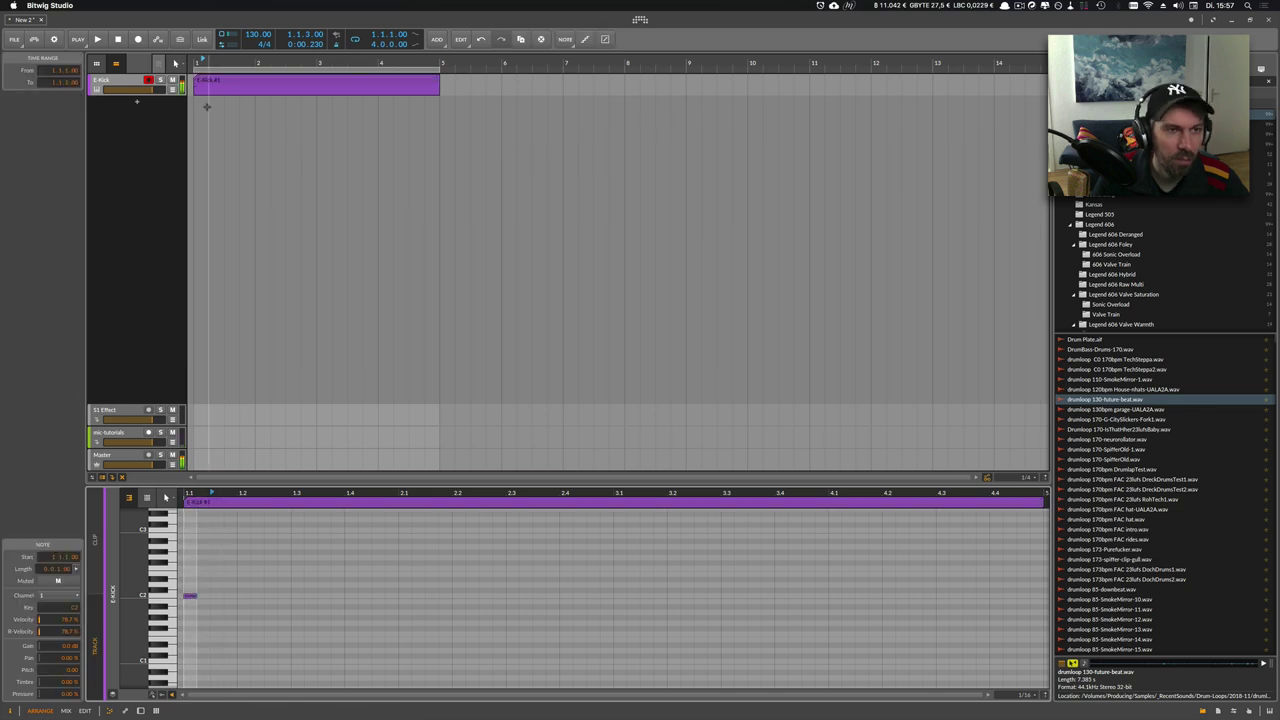
Reset the play start to bar 1 and bounce the E-Kick clip to audio with the Post-Fader source.
drag(219, 63, 214, 78)
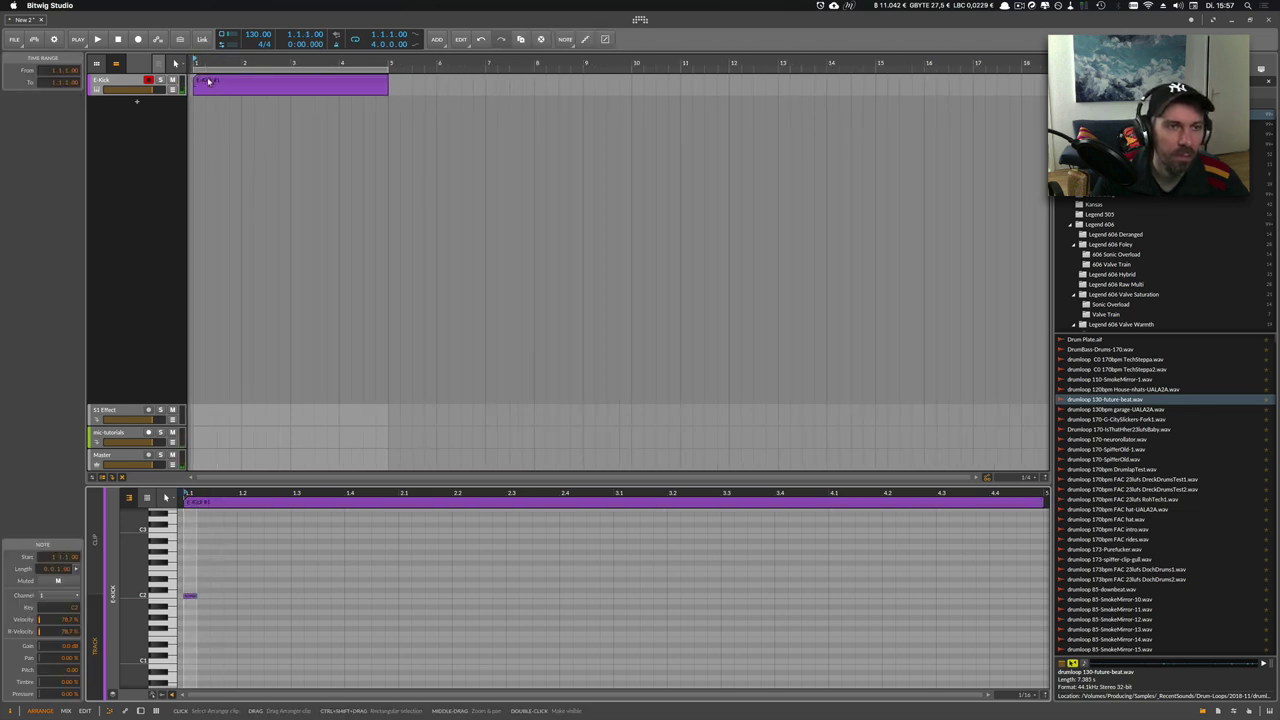
right_click(209, 83)
click(256, 278)
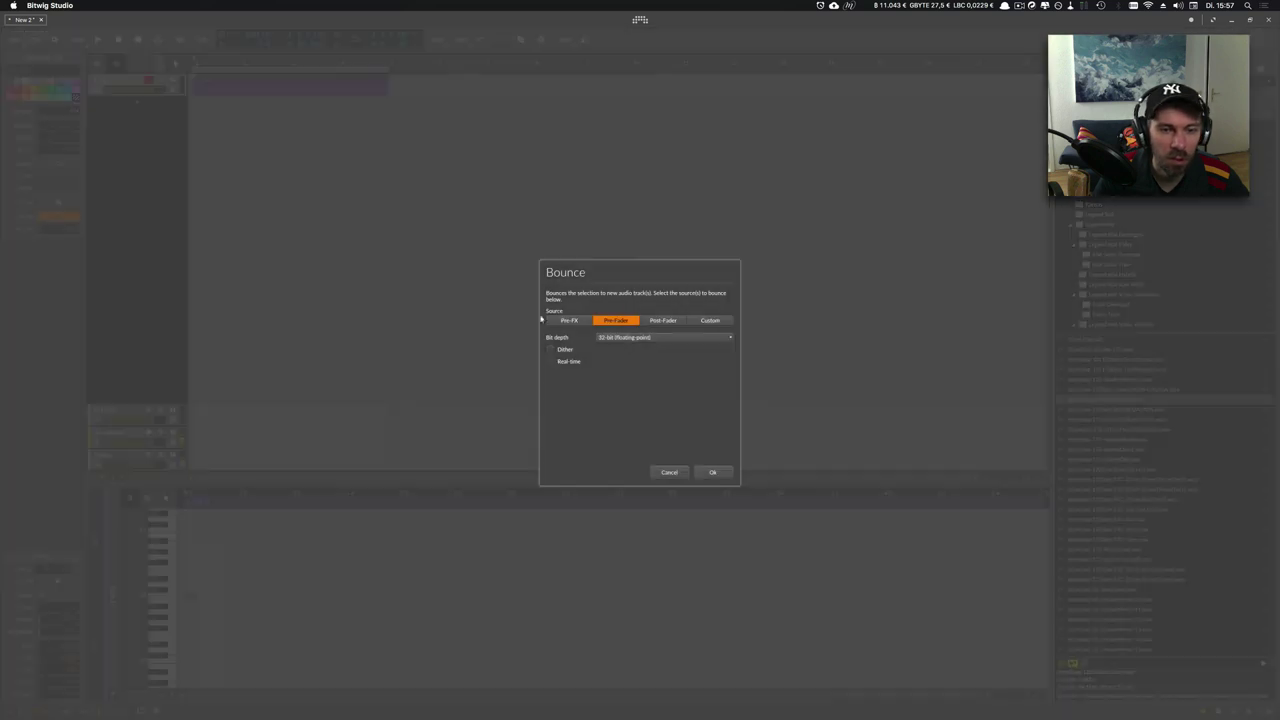
click(658, 321)
click(714, 472)
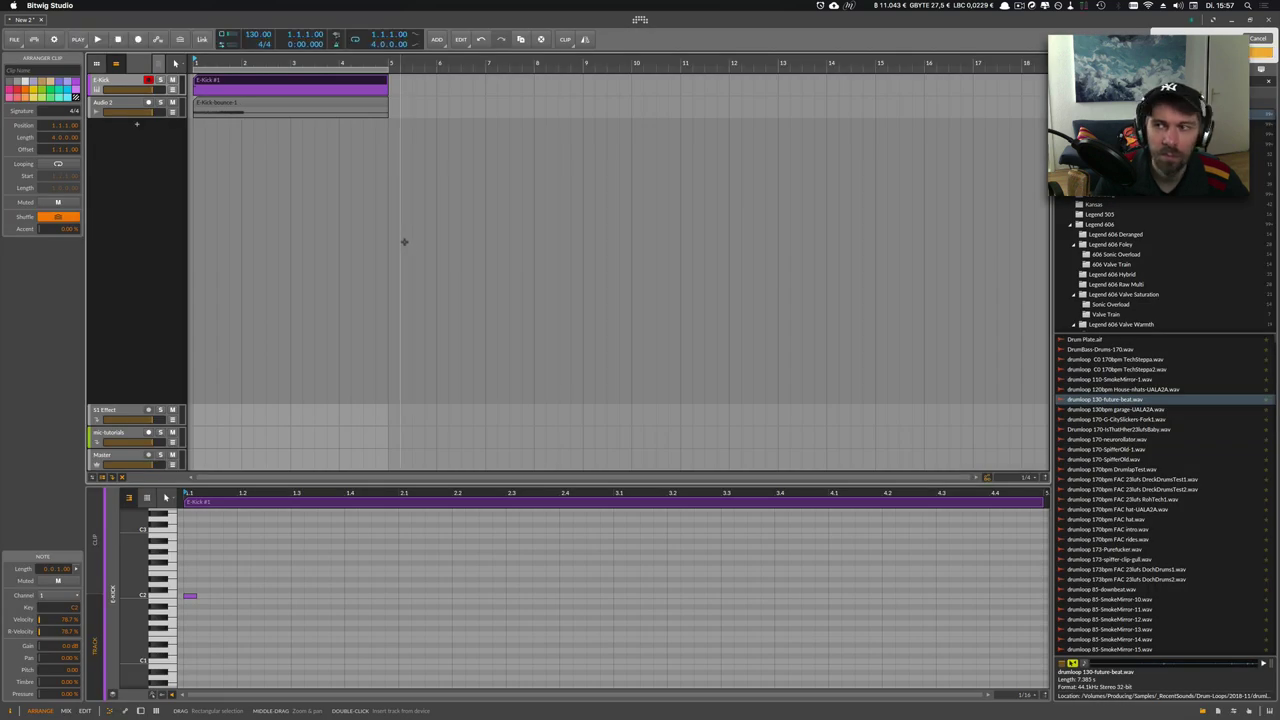
Disarm the E-Kick track, delete its original note clip and play back the bounced audio.
click(139, 84)
click(148, 80)
click(202, 83)
key(Delete)
key(space)
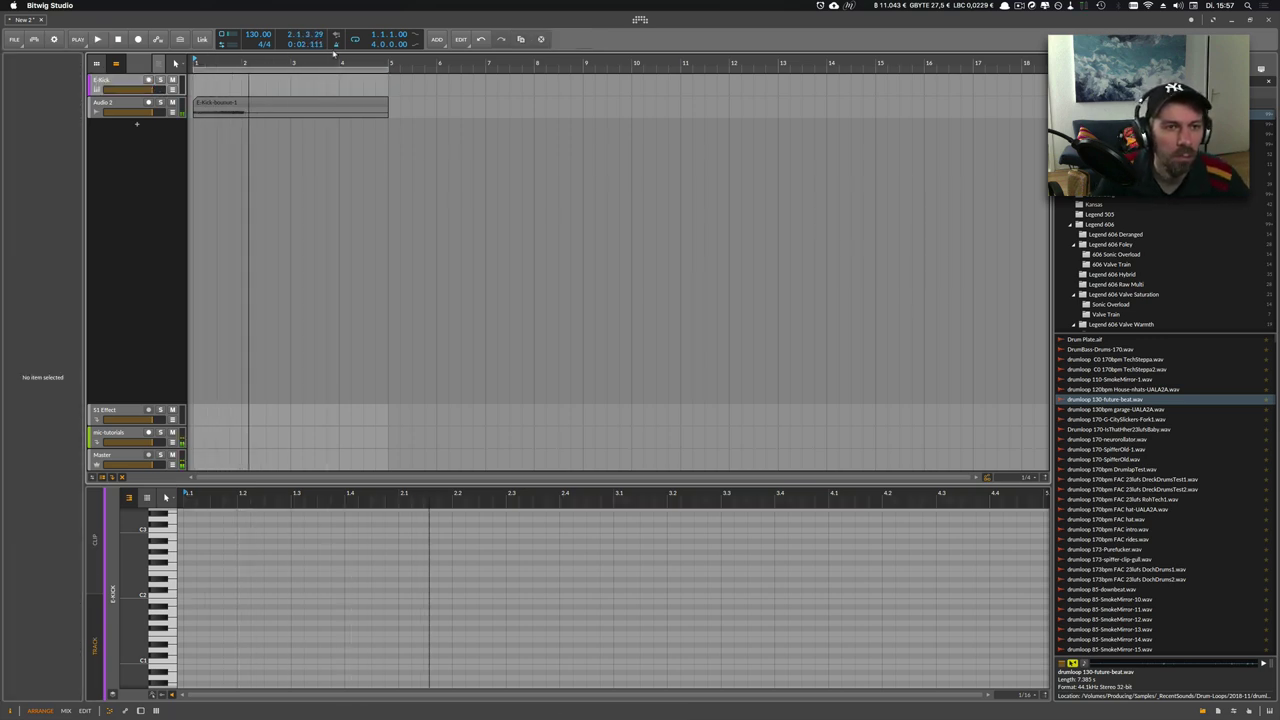
key(space)
Trim the bounced kick's audio event so it starts further into the sound, and delete everything after beat 1.4.
click(256, 108)
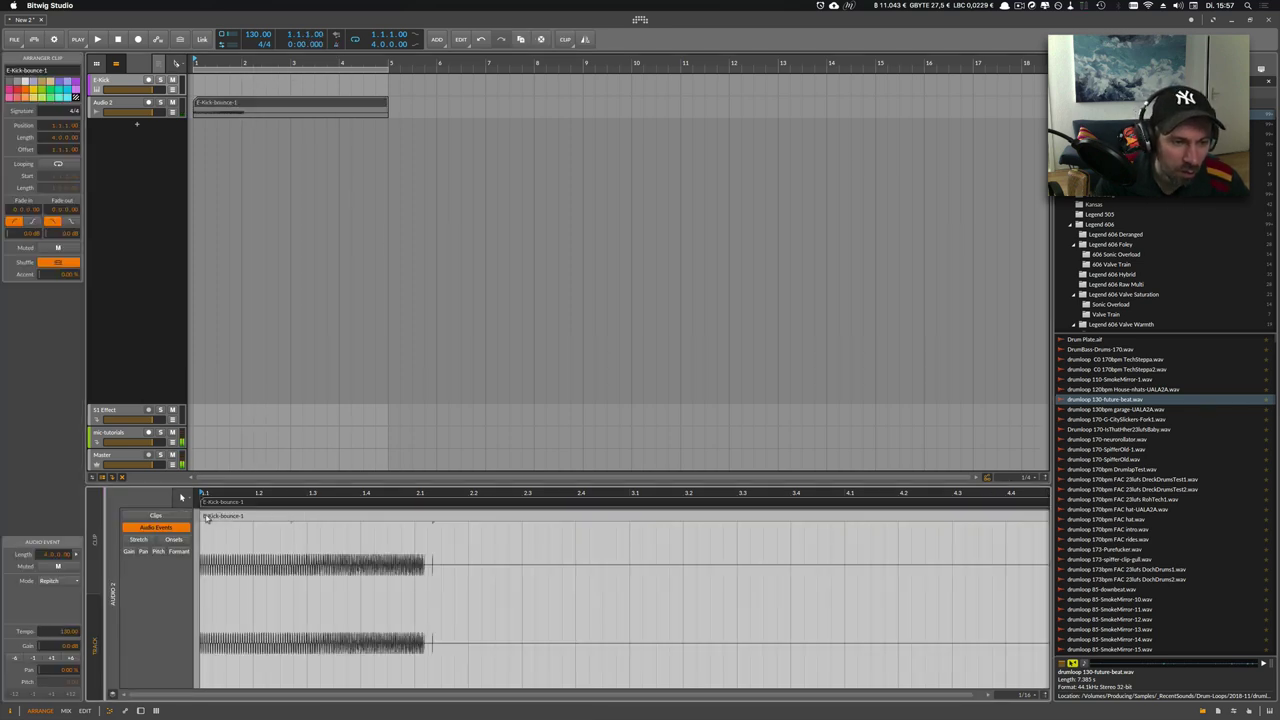
drag(201, 517, 236, 525)
click(307, 546)
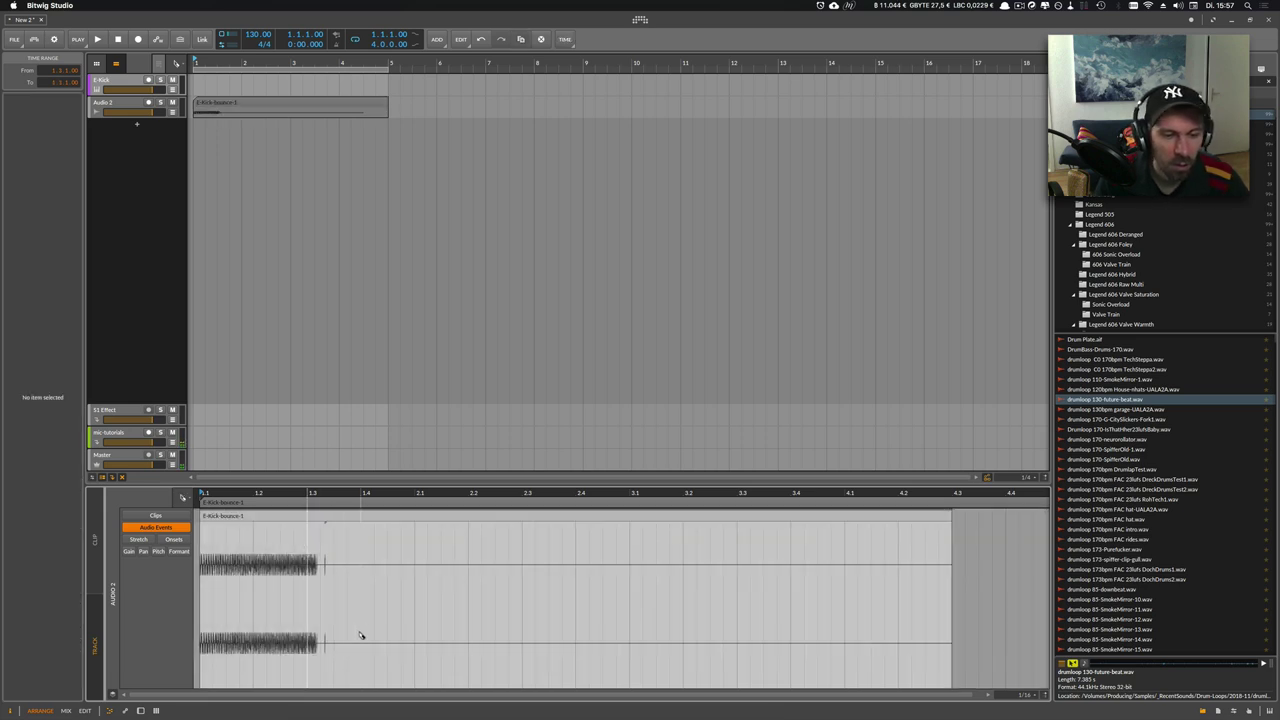
alt+click(361, 635)
key(Delete)
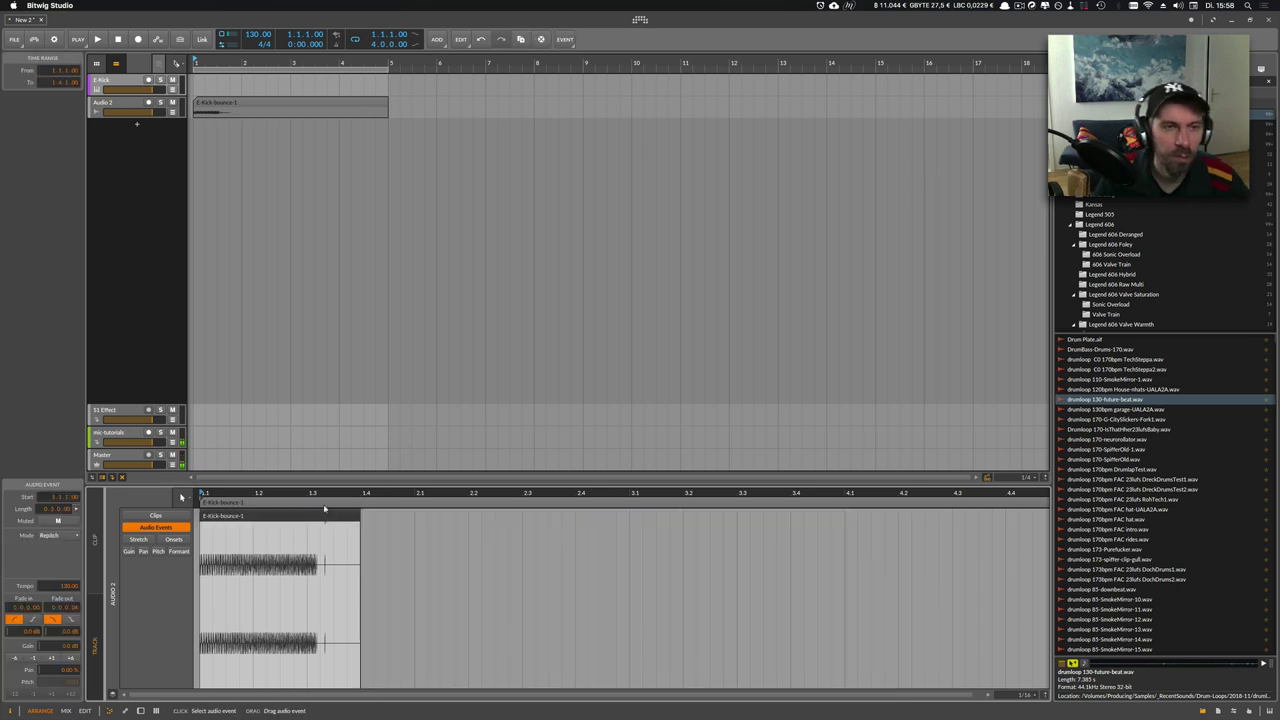
Shorten the bounced audio clip and the arranger loop region to one bar.
click(381, 103)
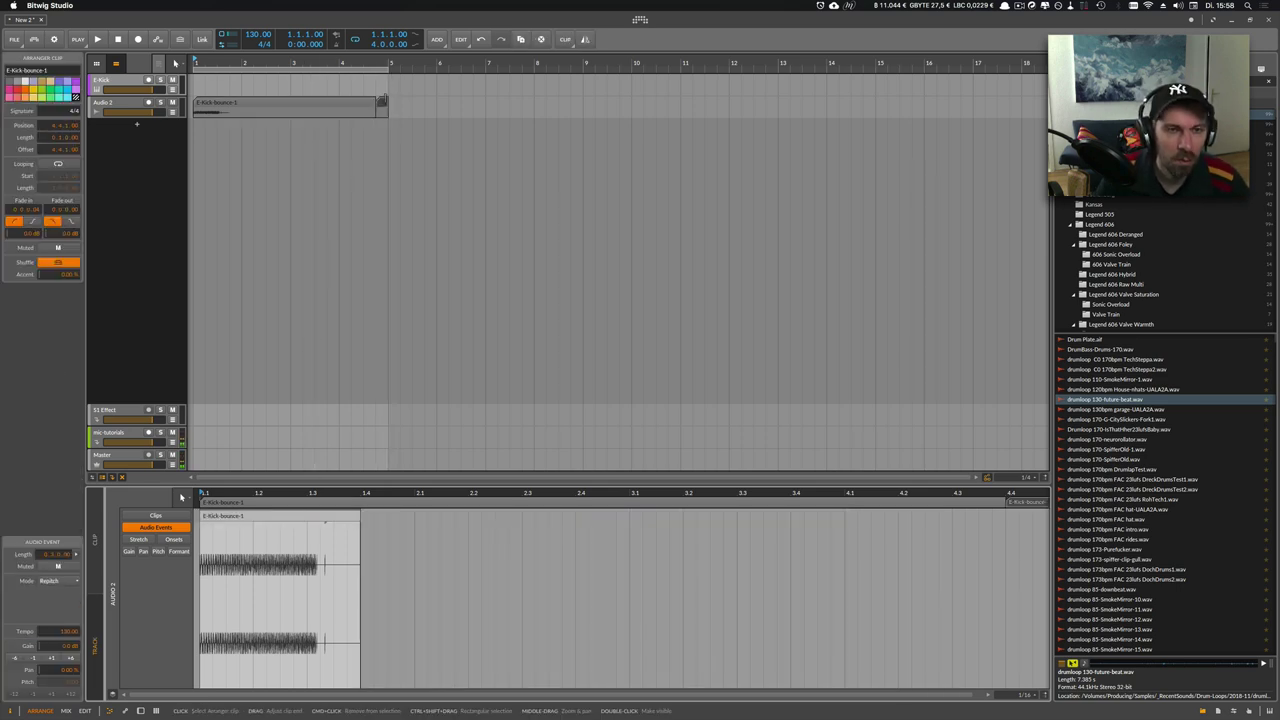
click(385, 108)
drag(383, 104, 266, 105)
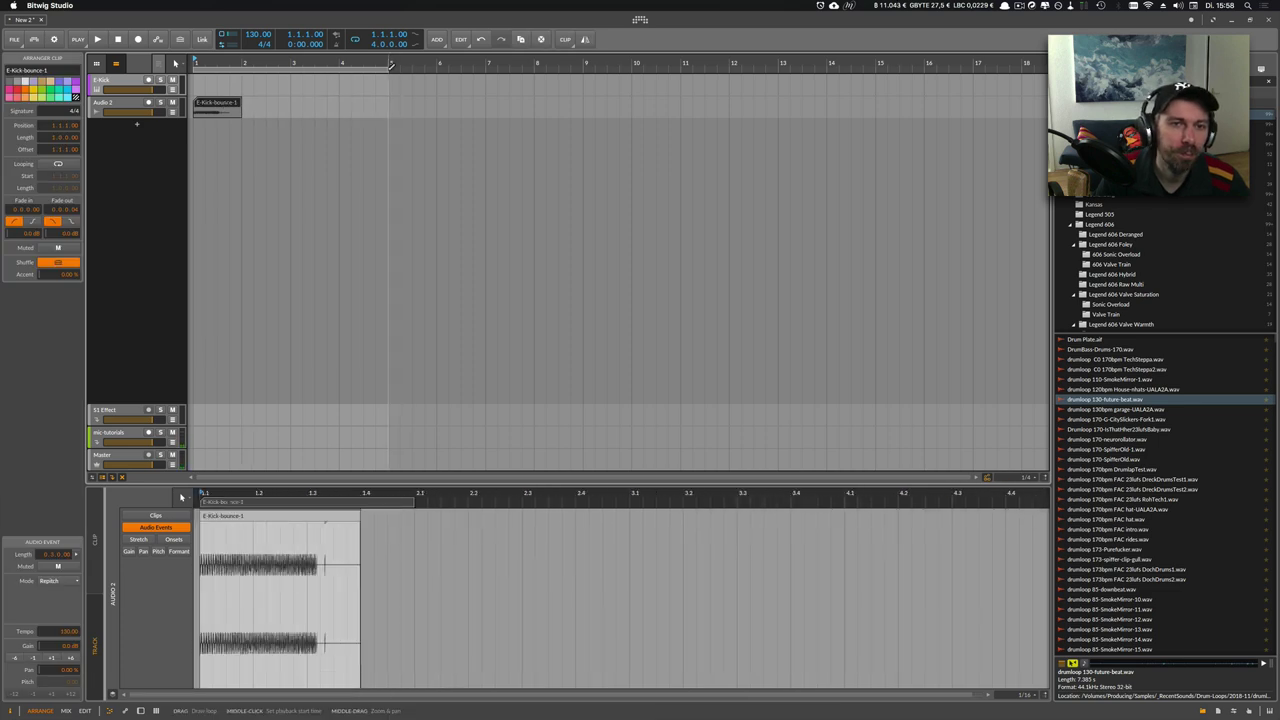
drag(390, 65, 243, 66)
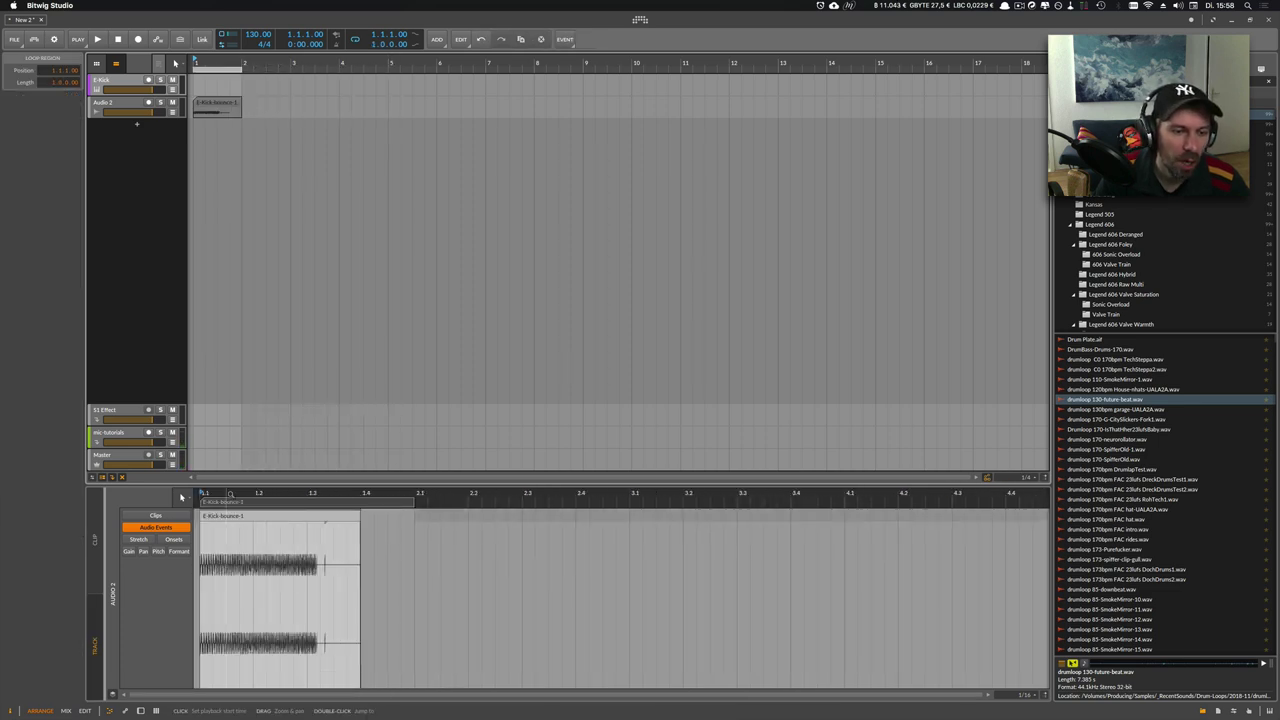
Show the bounced clip's onsets and insert a series of onset markers across the whole waveform.
scroll(400, 600, up, 5)
click(173, 539)
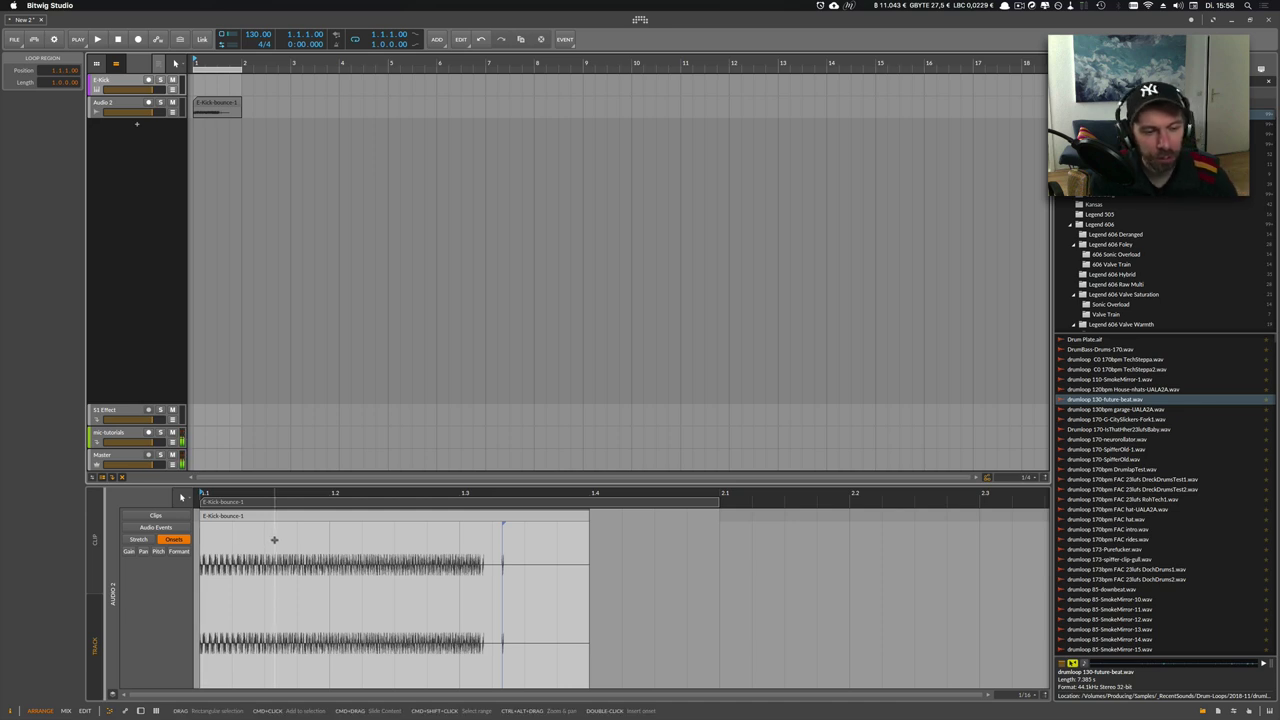
double_click(283, 654)
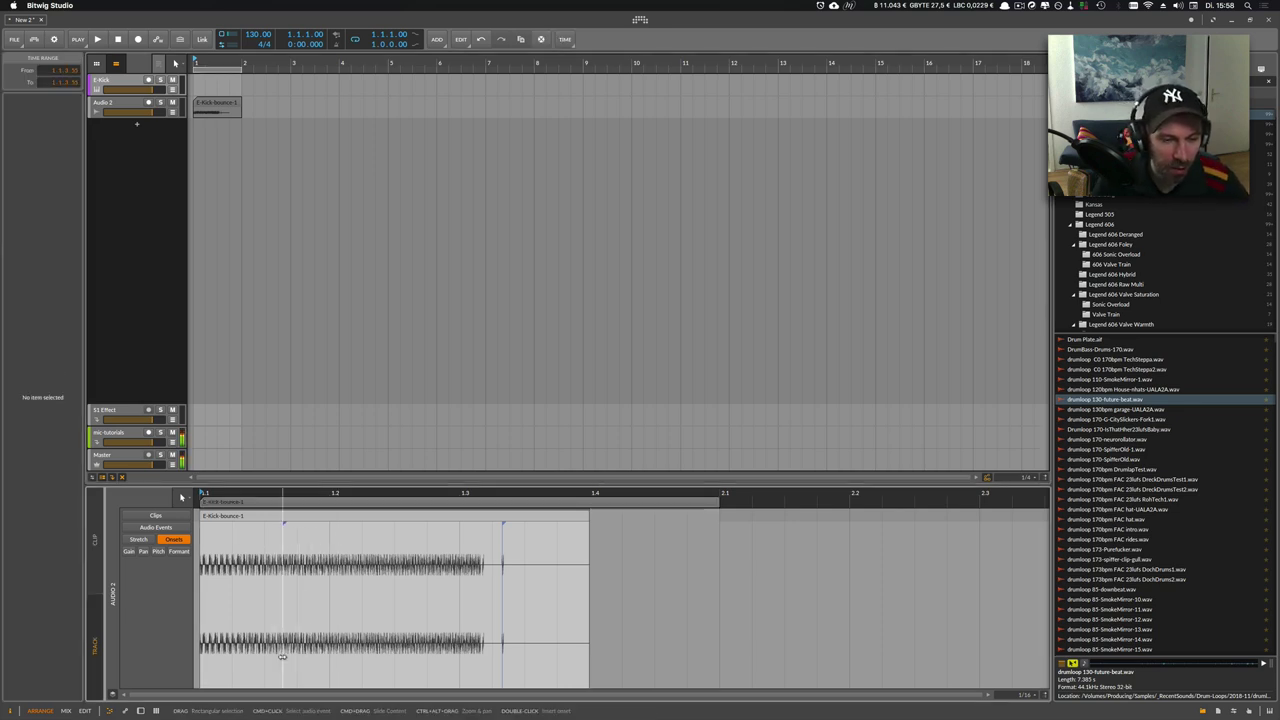
double_click(334, 667)
double_click(418, 676)
double_click(381, 672)
double_click(363, 673)
double_click(350, 673)
double_click(310, 673)
double_click(245, 673)
double_click(221, 668)
double_click(265, 618)
double_click(443, 608)
double_click(472, 611)
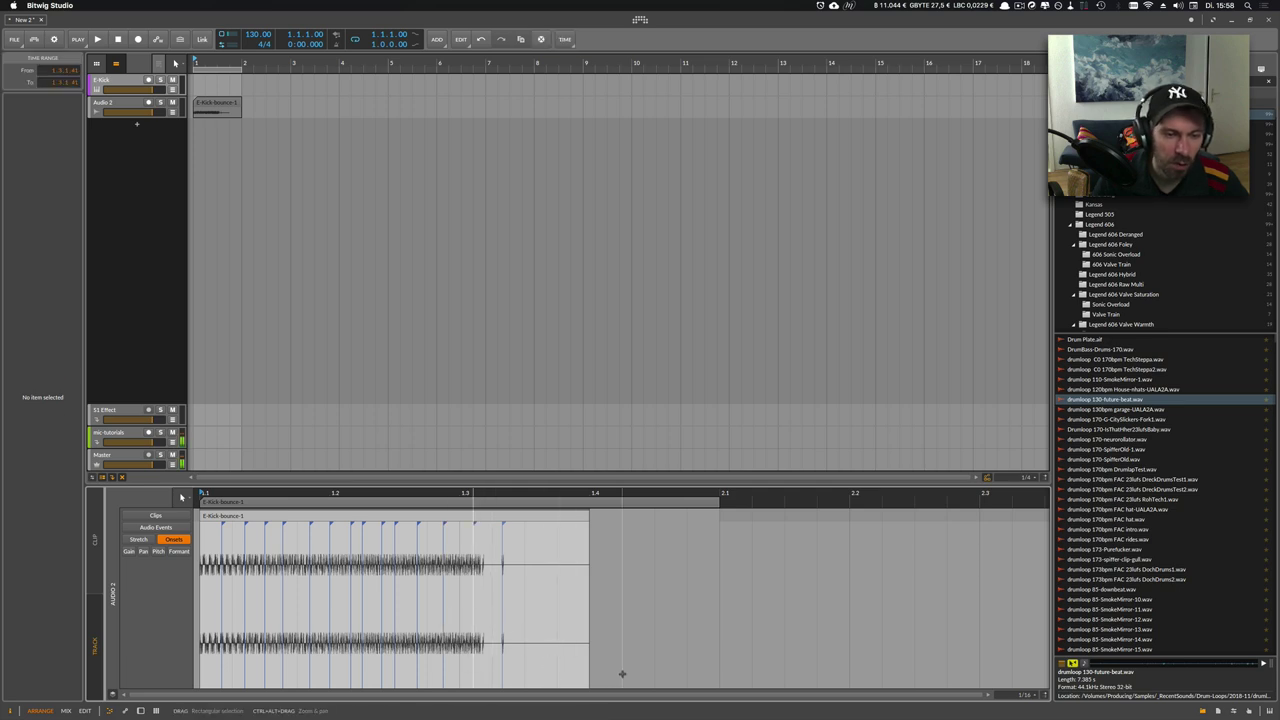
Shift the early onset markers to new positions and slice the audio event at its onsets.
click(263, 537)
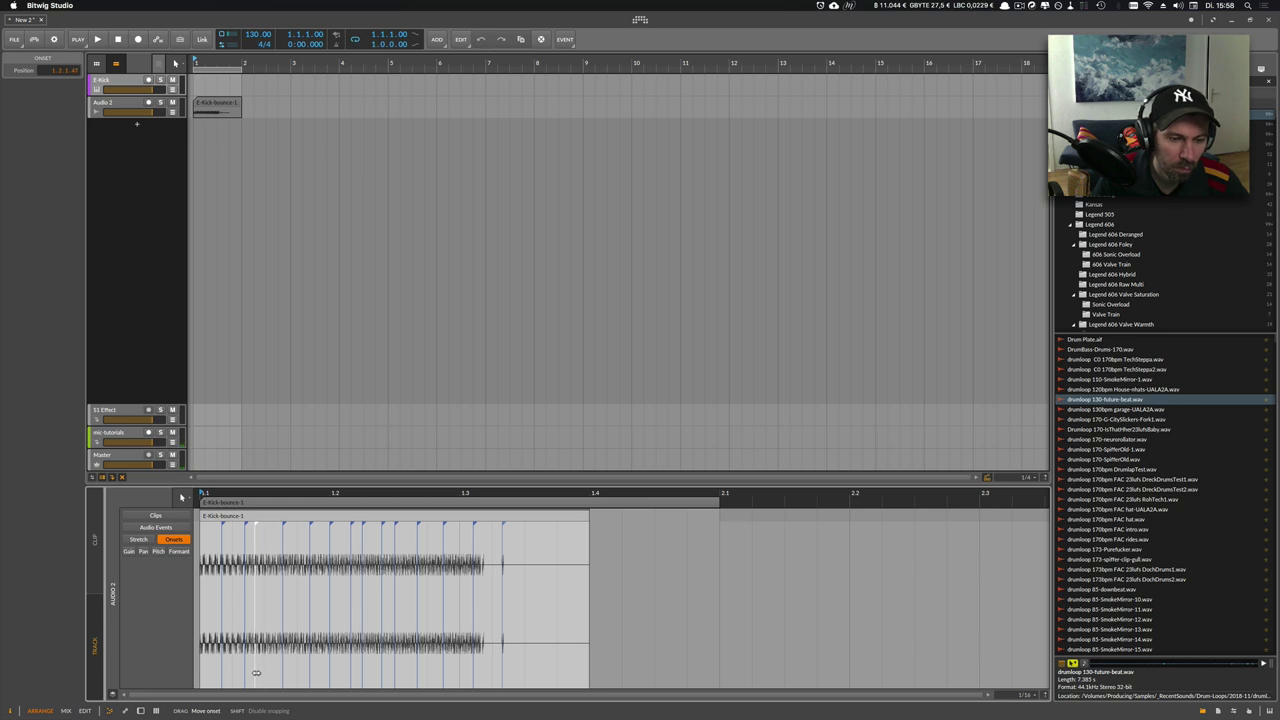
drag(250, 672, 215, 672)
click(684, 537)
right_click(567, 521)
click(571, 588)
Delete the final slice and shorten the remaining audio slices to leave small gaps between them.
click(583, 528)
key(Delete)
key(super+a)
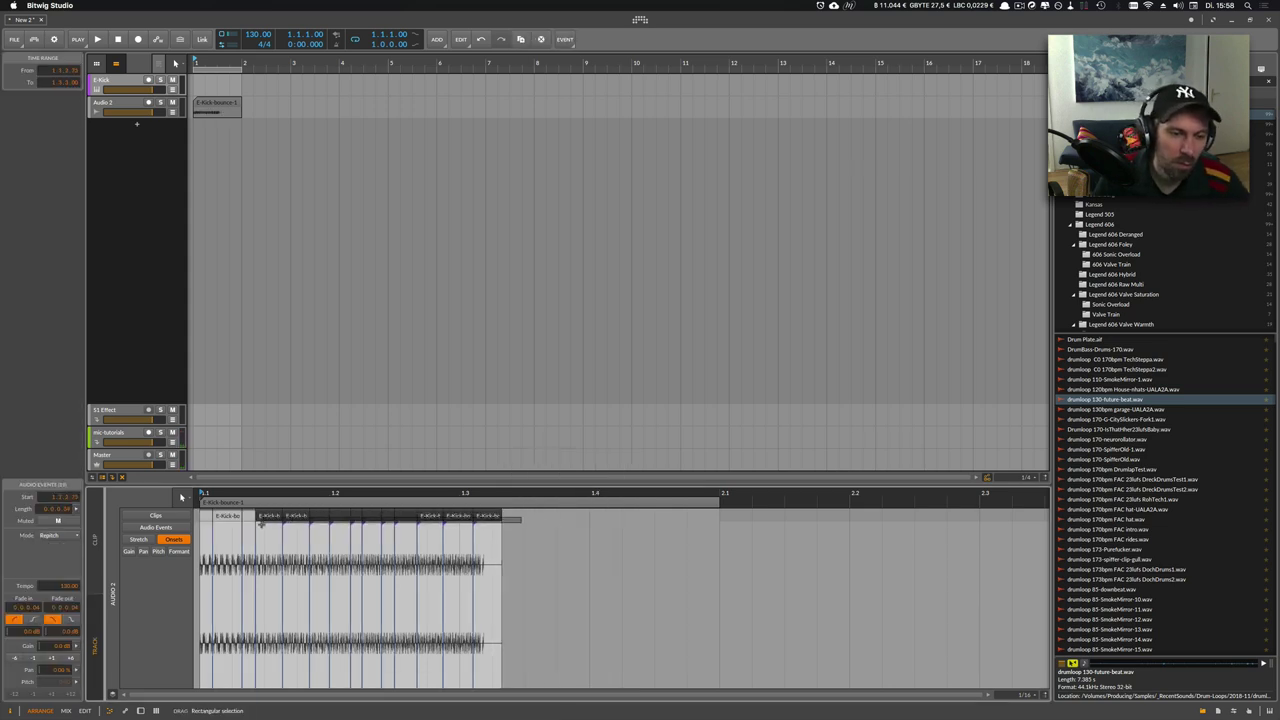
drag(223, 495, 268, 566)
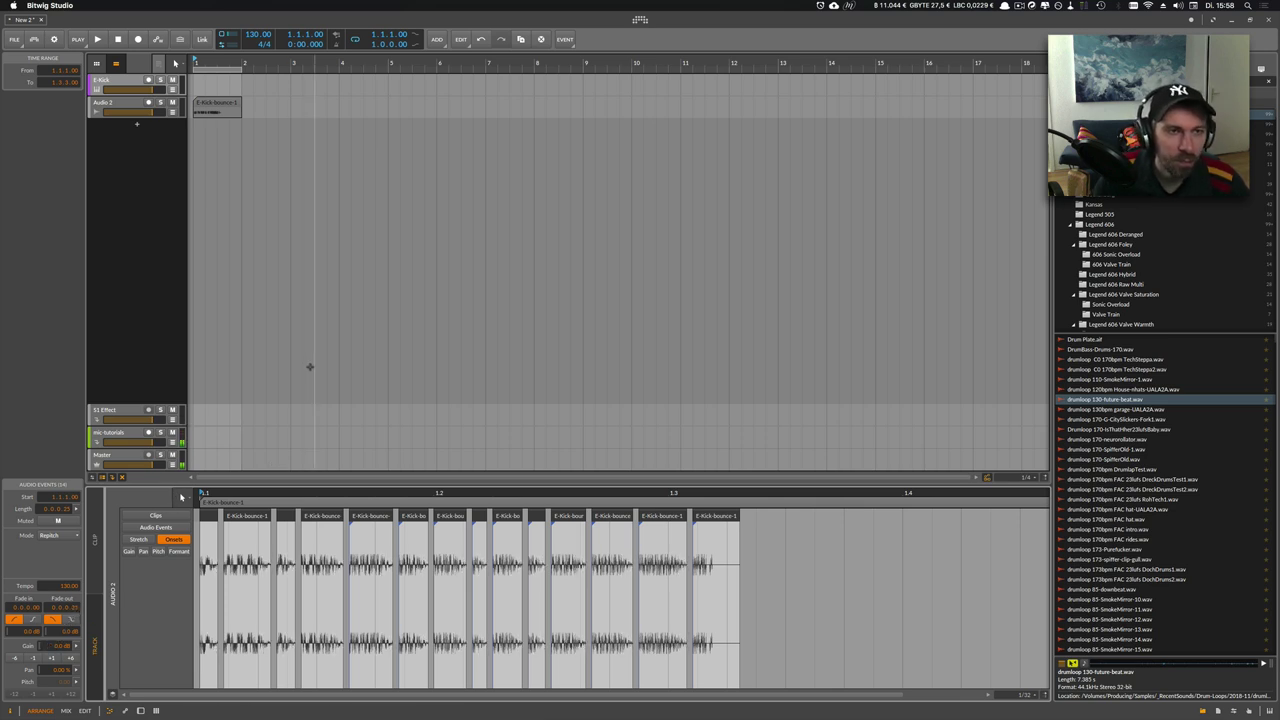
Audition the sliced kick and shorten the arranger loop region to two beats.
key(space)
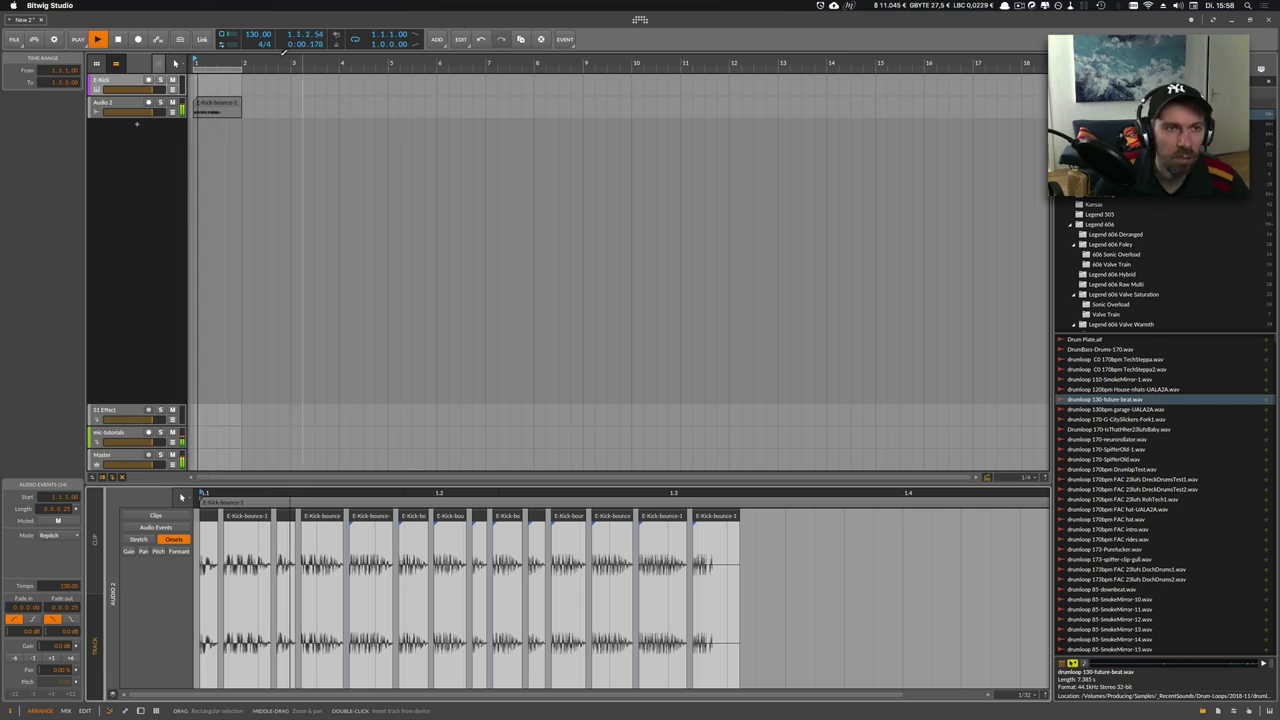
key(space)
key(space)
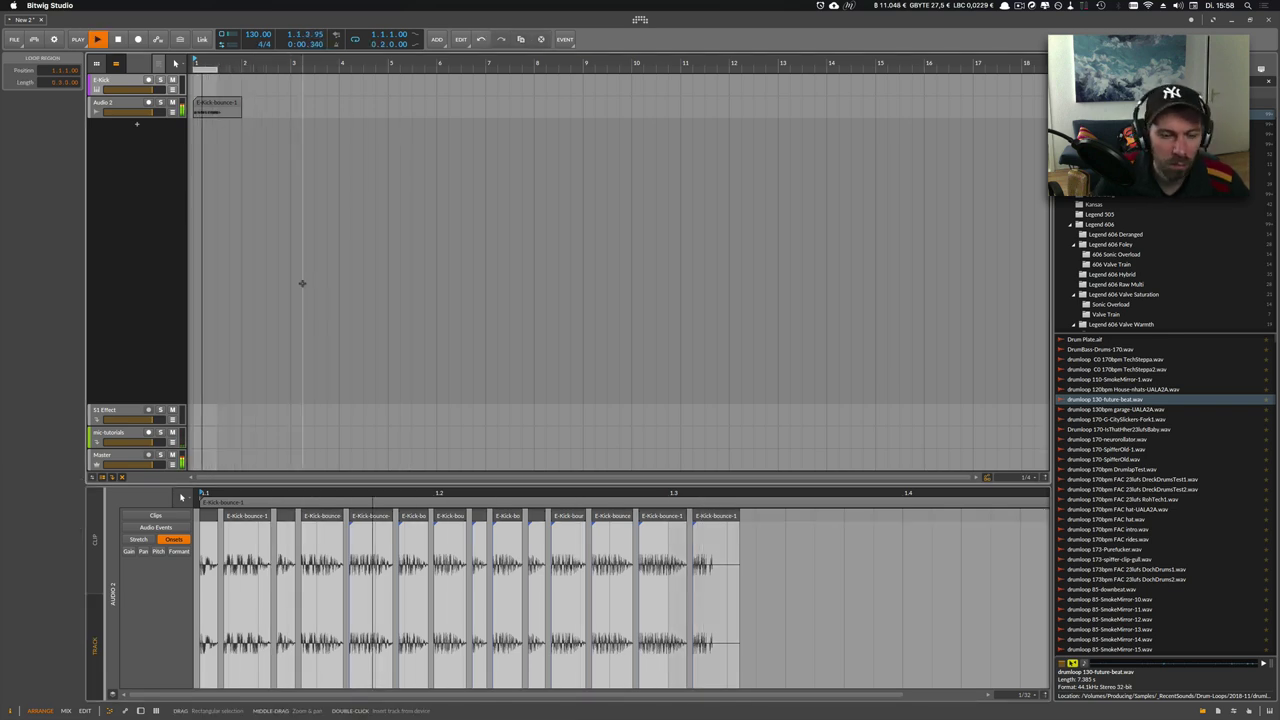
key(space)
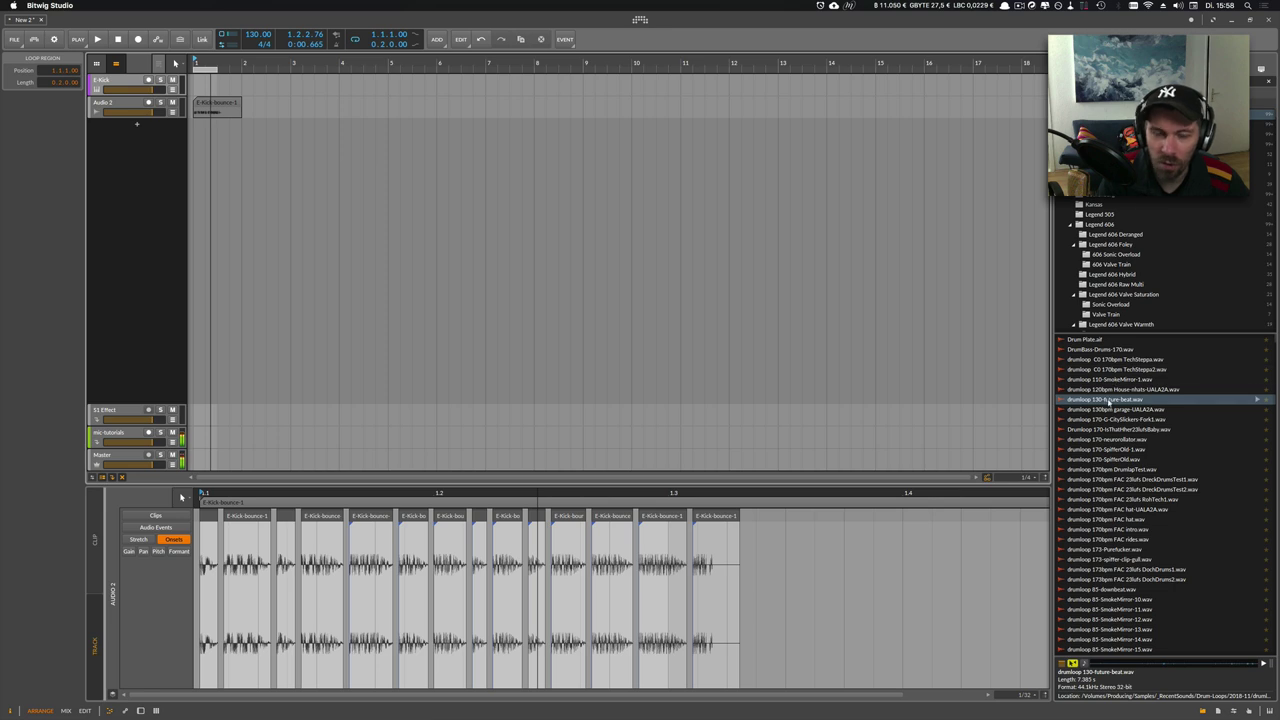
Add the sample drumloop 130-future-beat.wav at bar 1 on a new track below Audio 2 and raise its audio event gain.
drag(1131, 401, 214, 129)
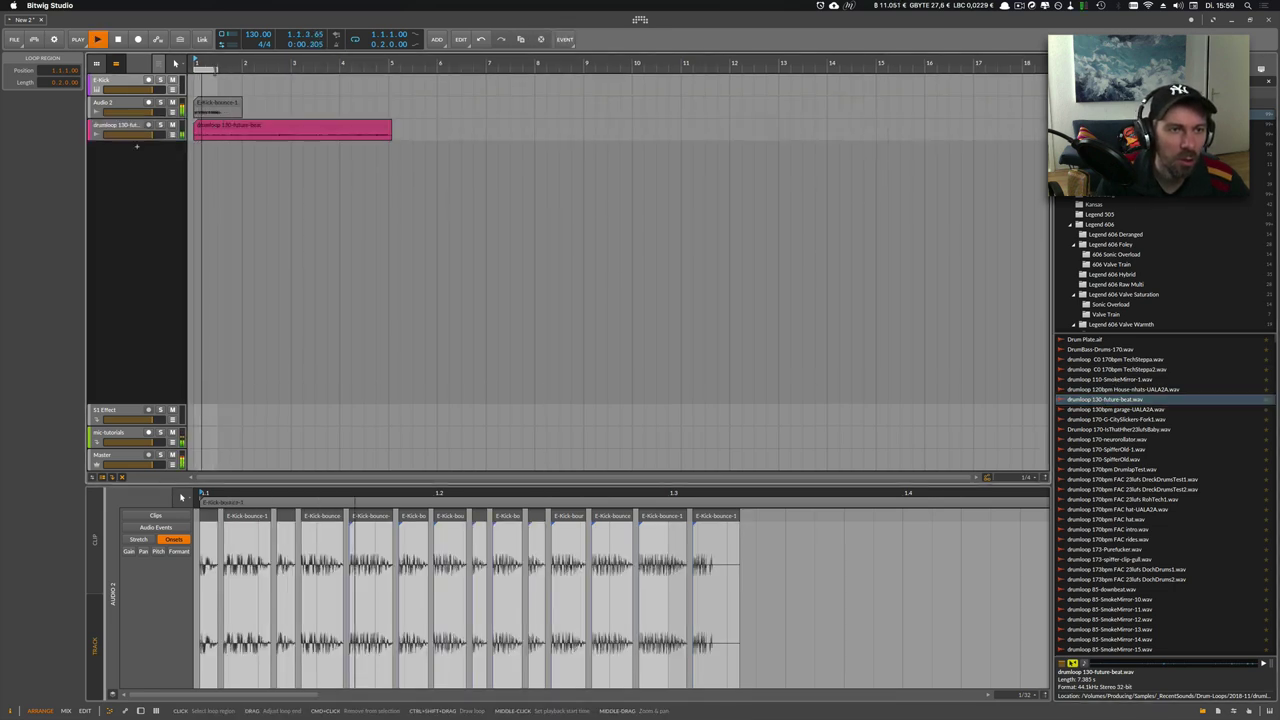
click(129, 128)
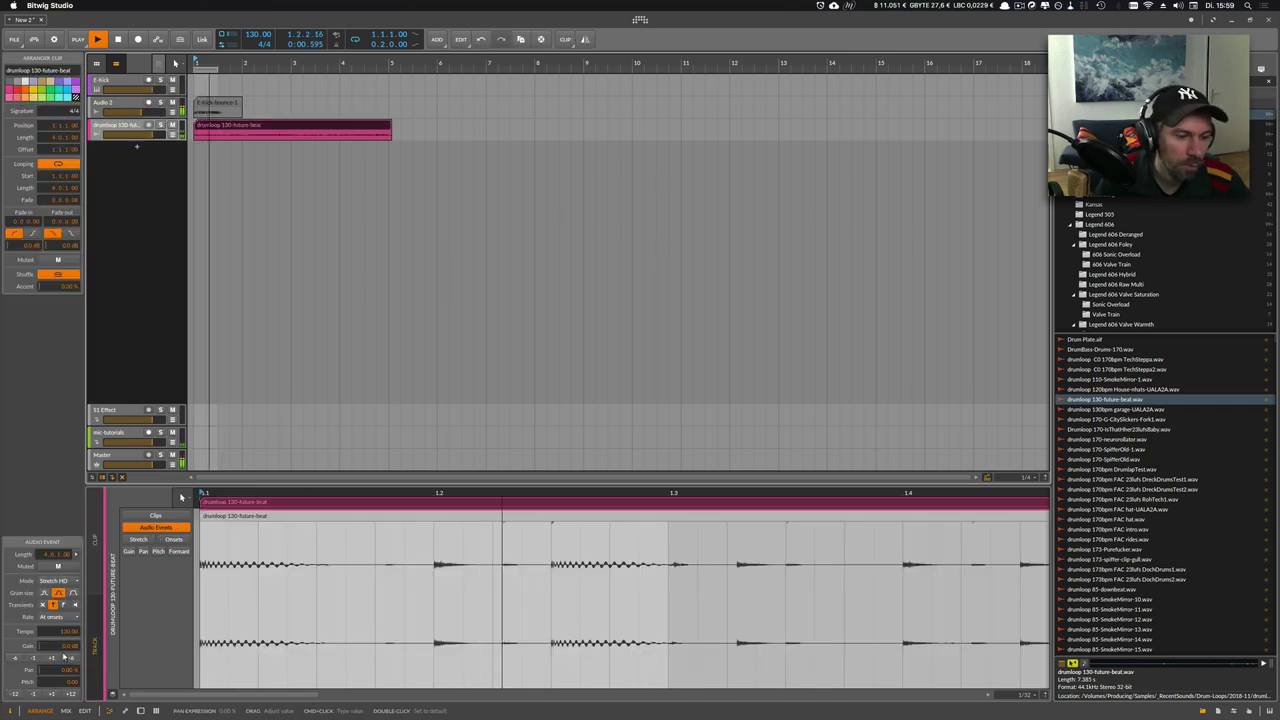
drag(64, 646, 64, 594)
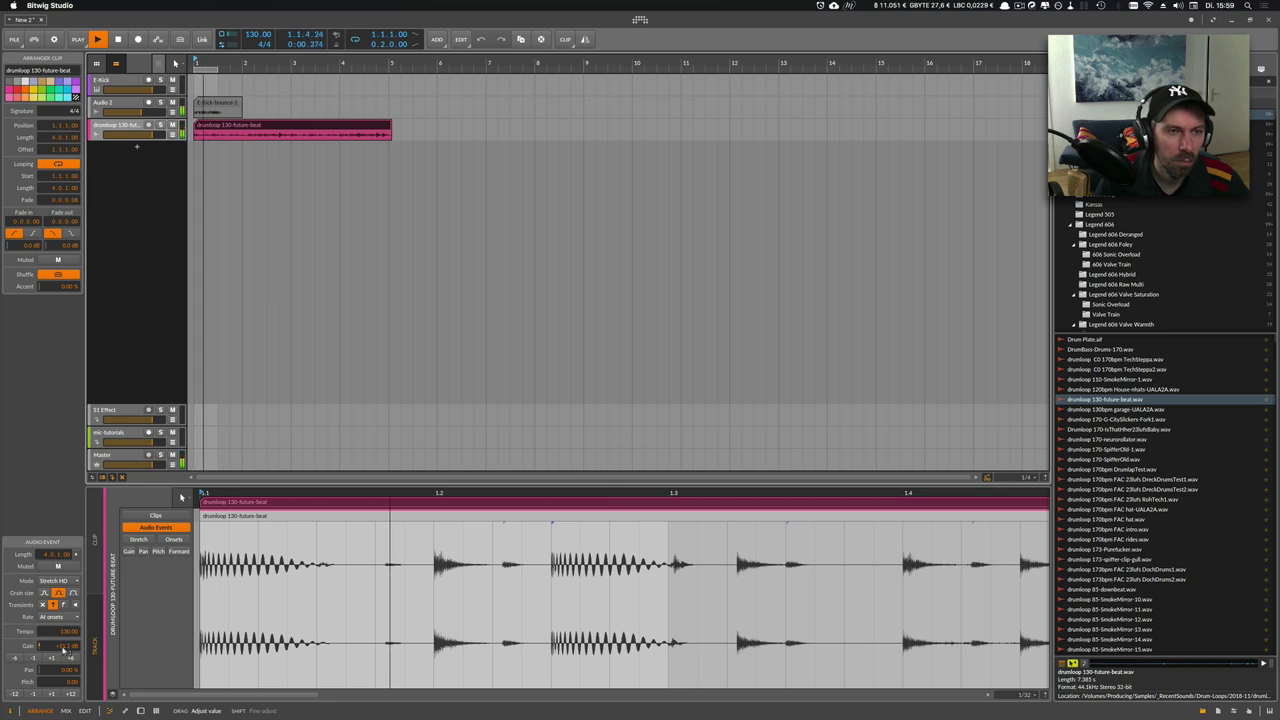
Shorten the E-Kick-bounce-1 clip to two beats and select all of its audio slices.
click(229, 105)
key(space)
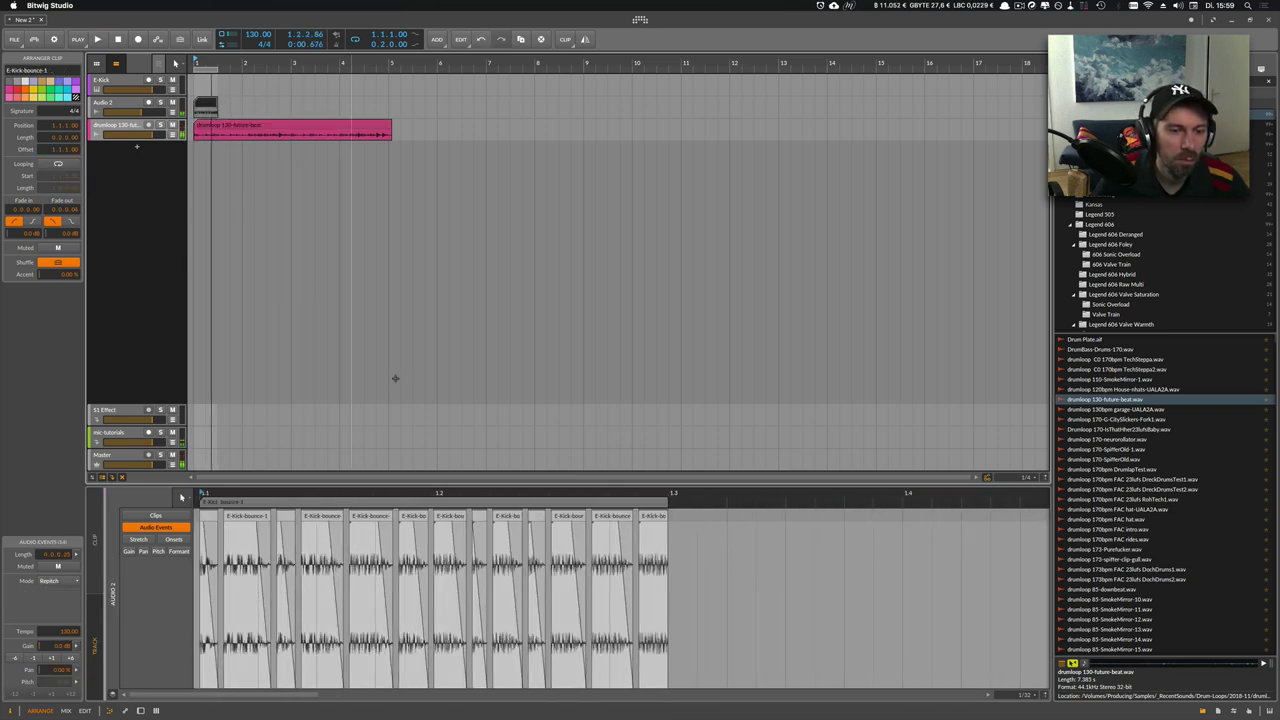
drag(685, 516, 181, 497)
Try quantizing the selected slices with the current settings and with a custom 1/8 grid, undoing each attempt.
key(q)
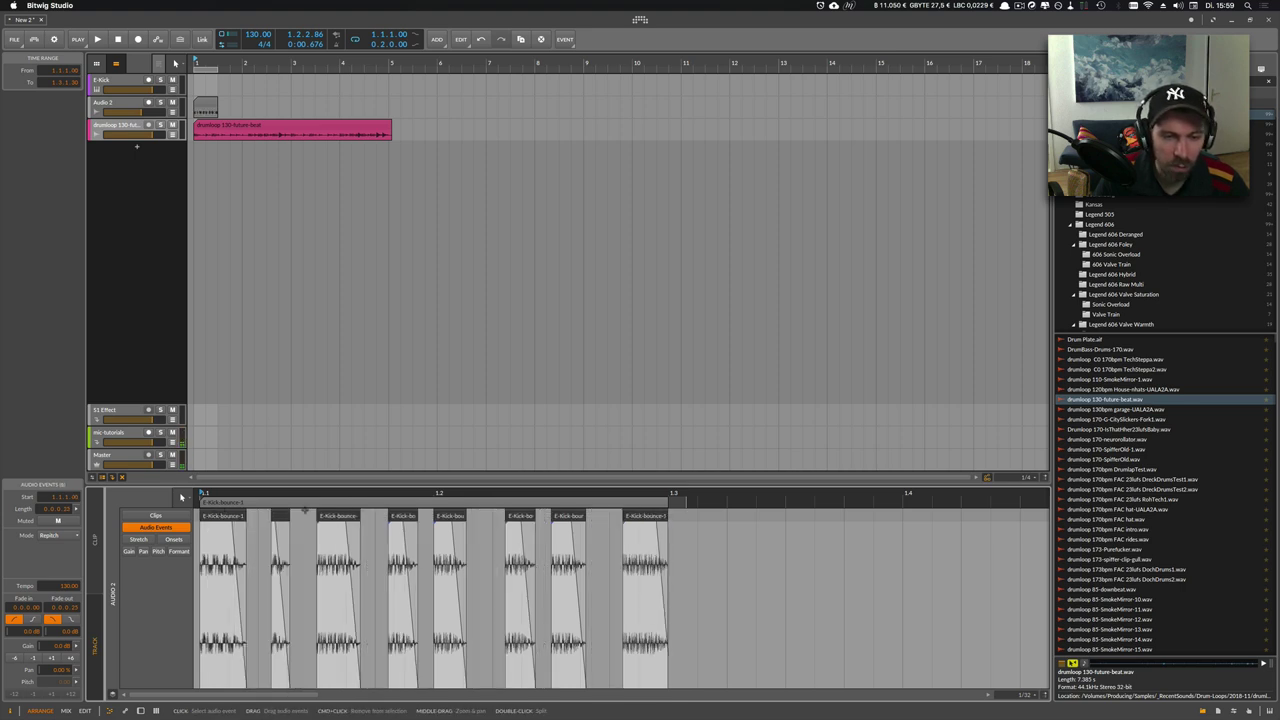
key(super+z)
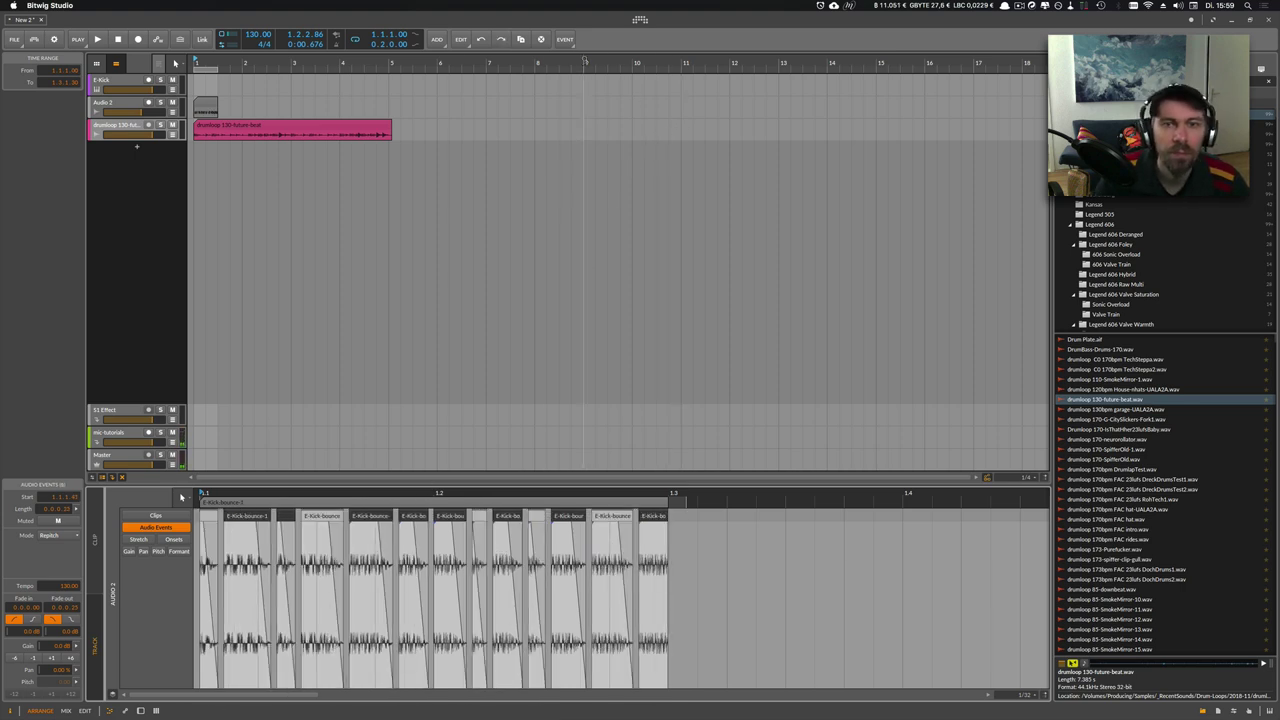
click(553, 42)
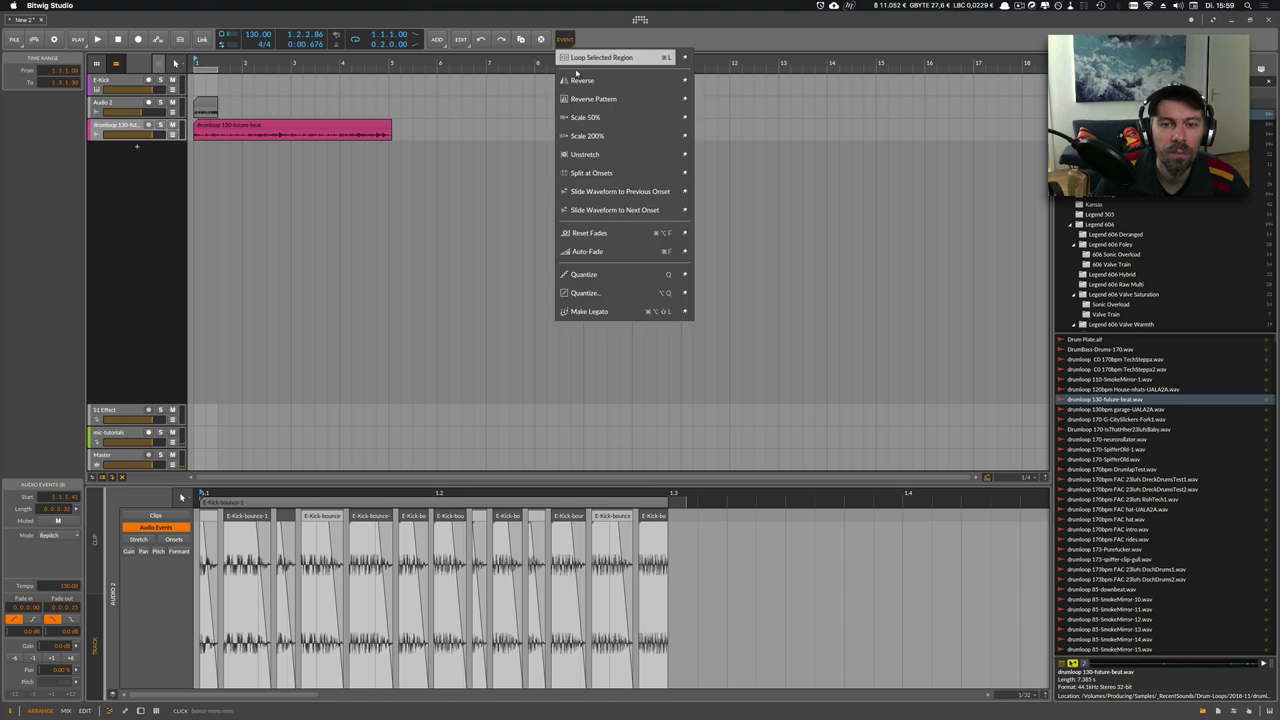
click(592, 276)
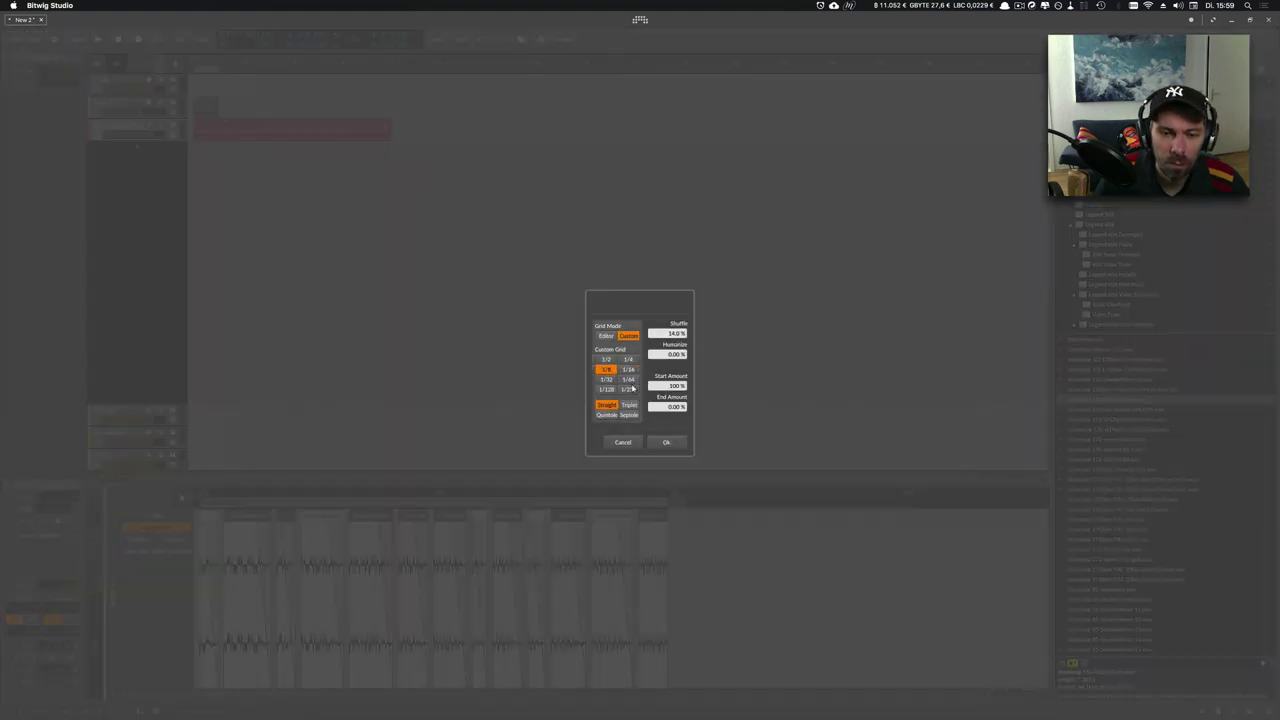
click(665, 443)
key(space)
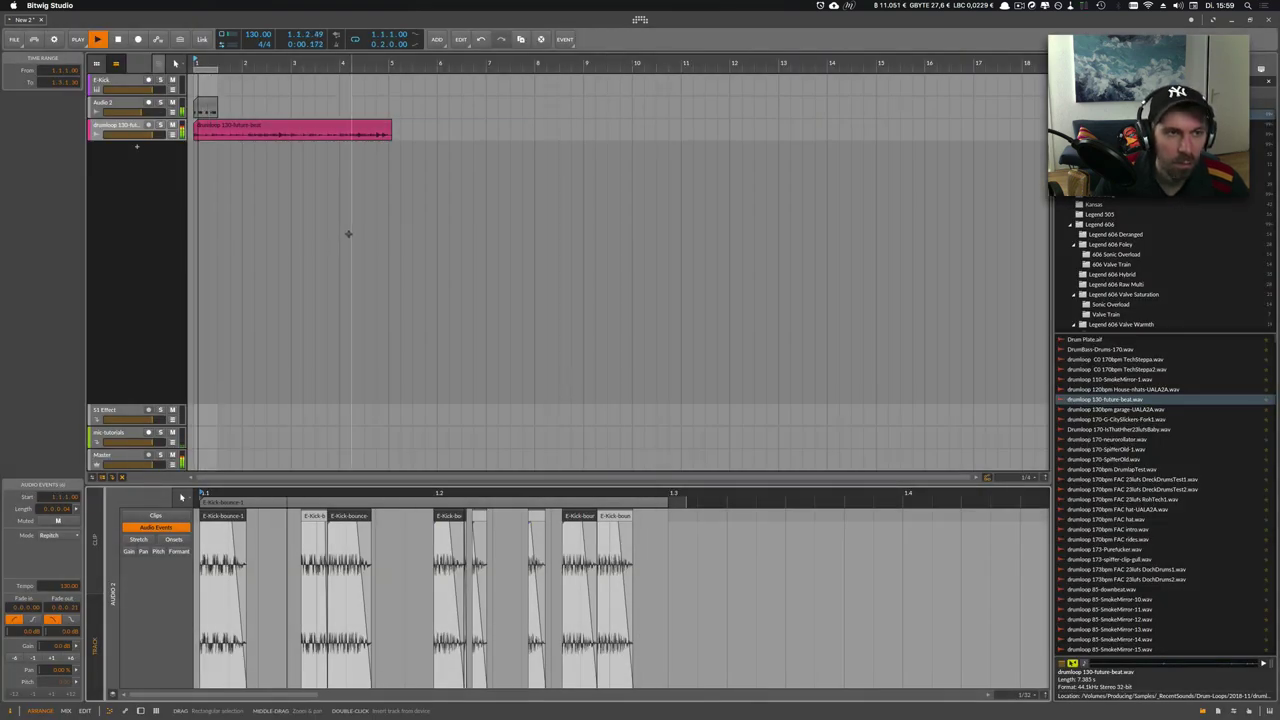
key(super+z)
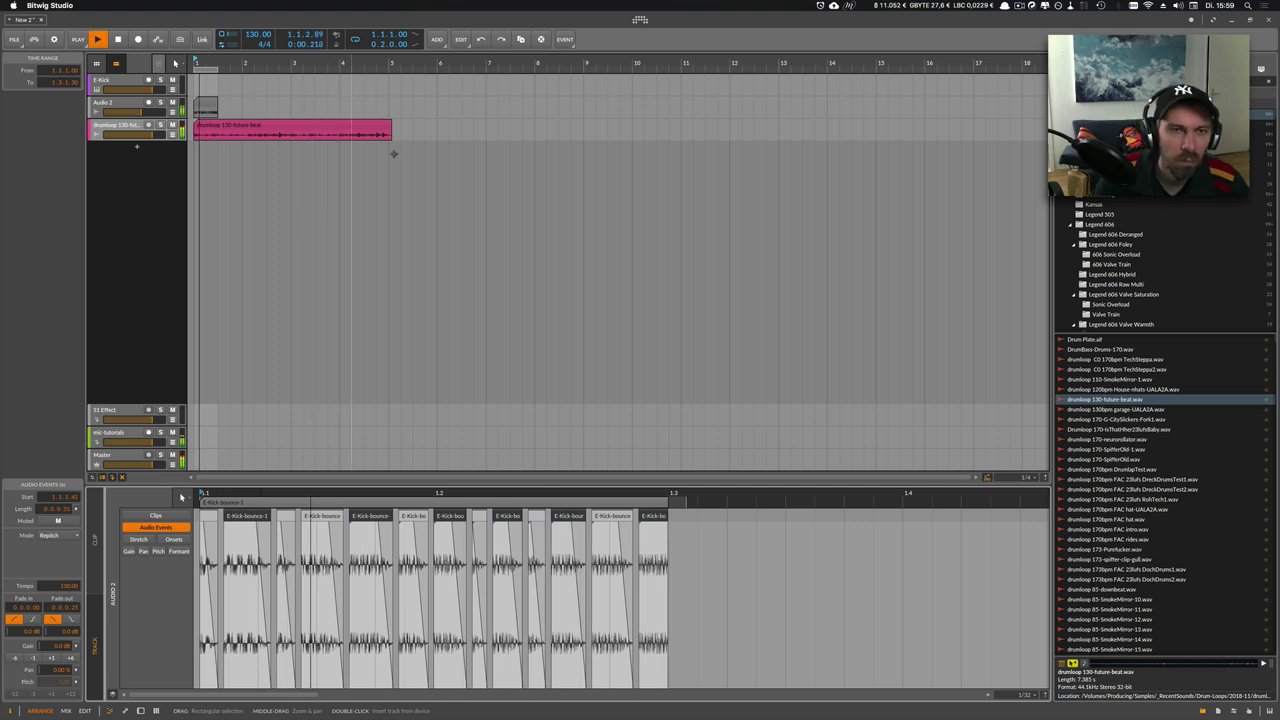
key(space)
Quantize the selected slices with a finer custom grid.
click(563, 39)
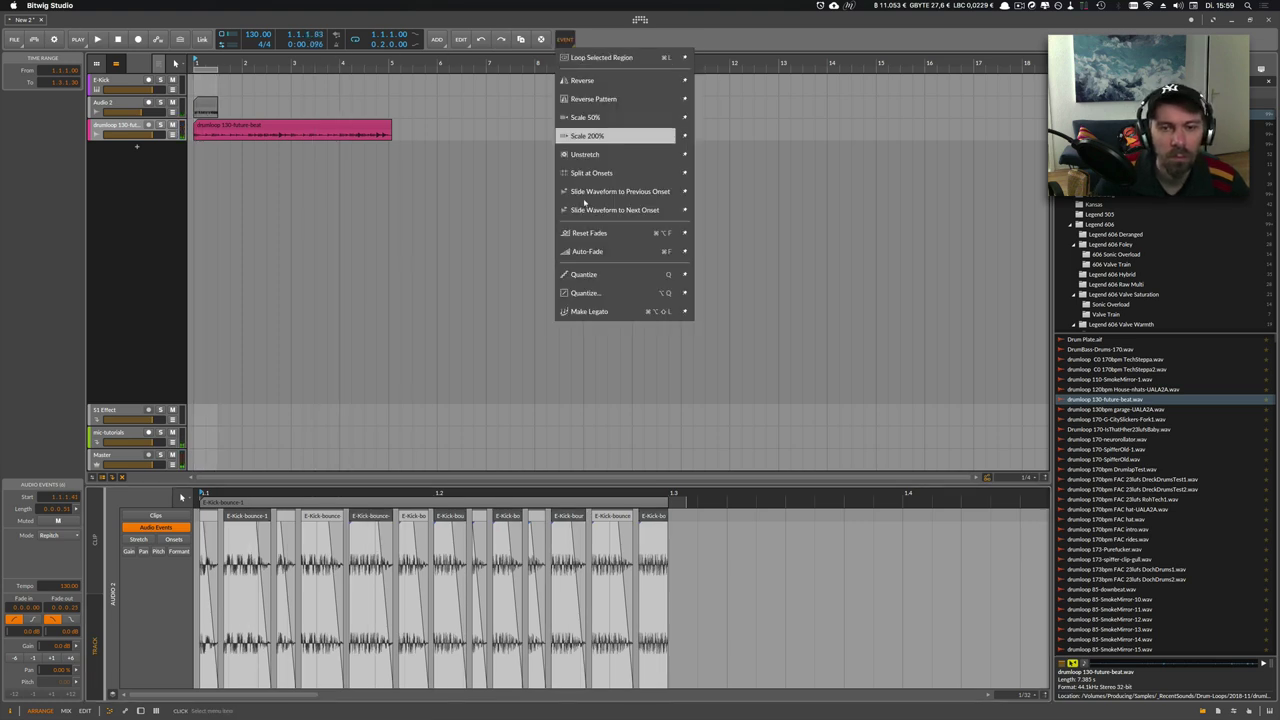
click(590, 294)
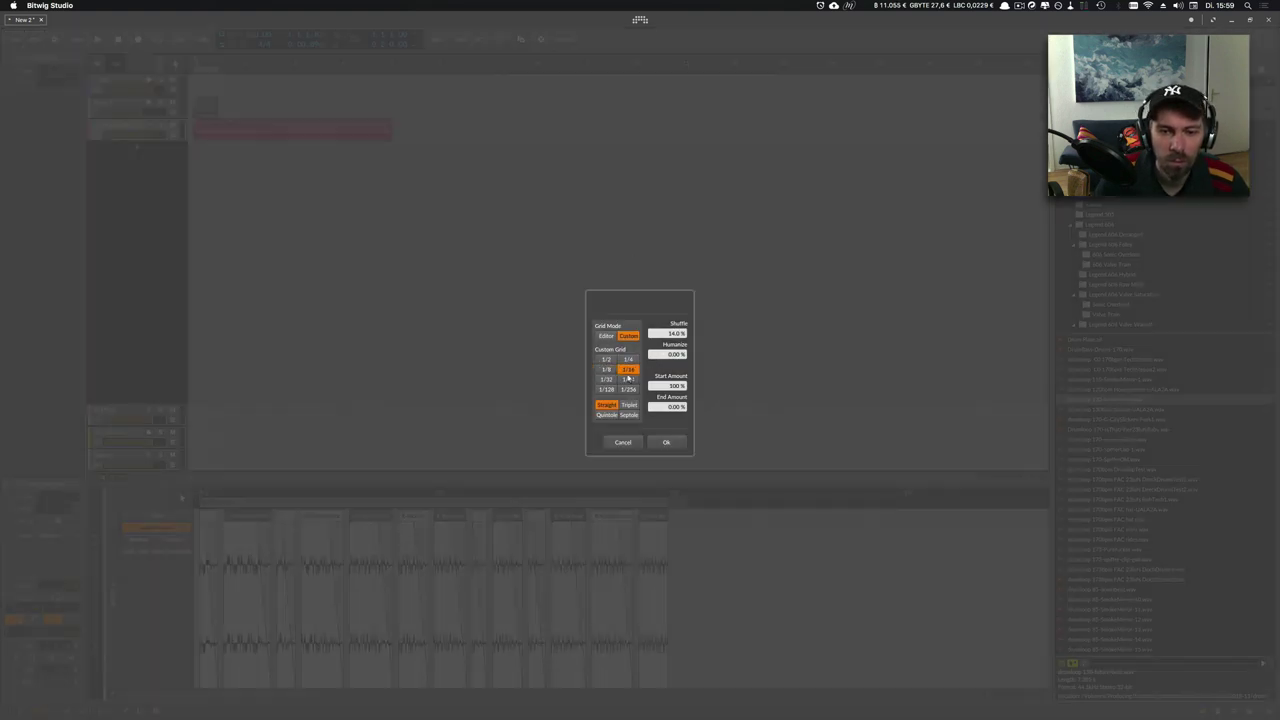
click(655, 440)
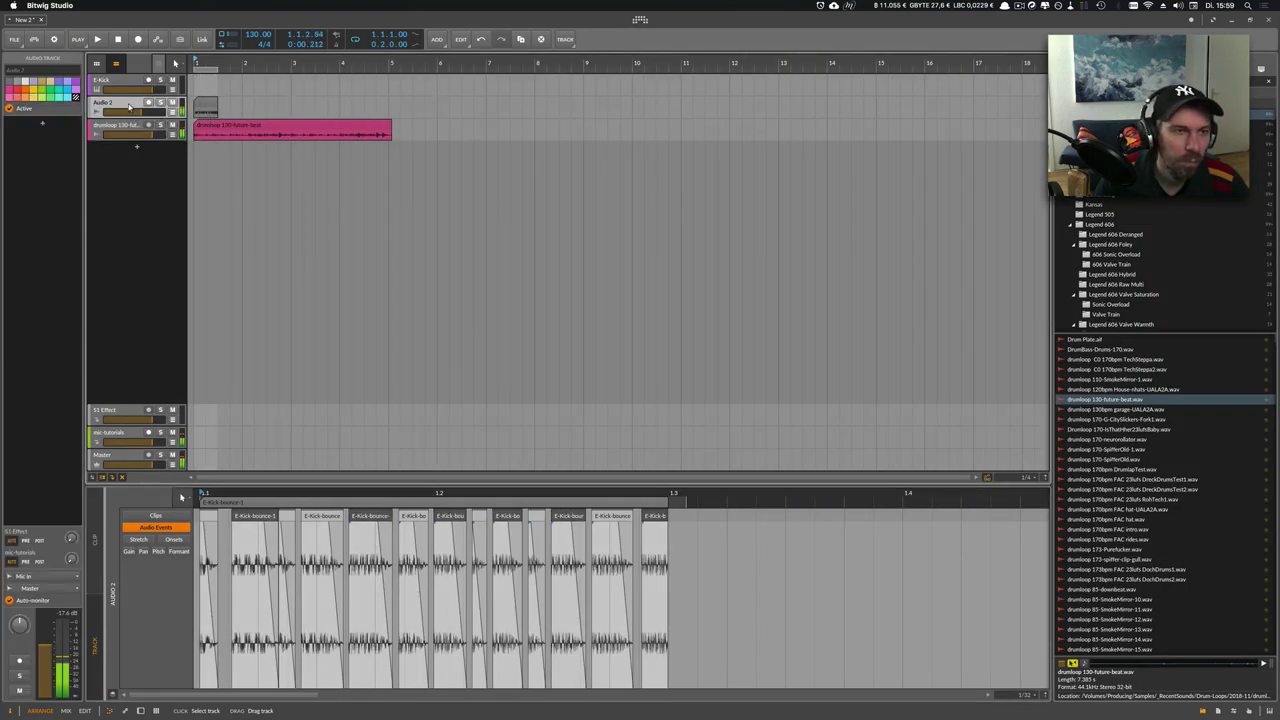
Insert a Transient Control device on the Audio 2 track.
key(d)
click(110, 645)
text(tran)
key(Down)
key(Down)
key(Return)
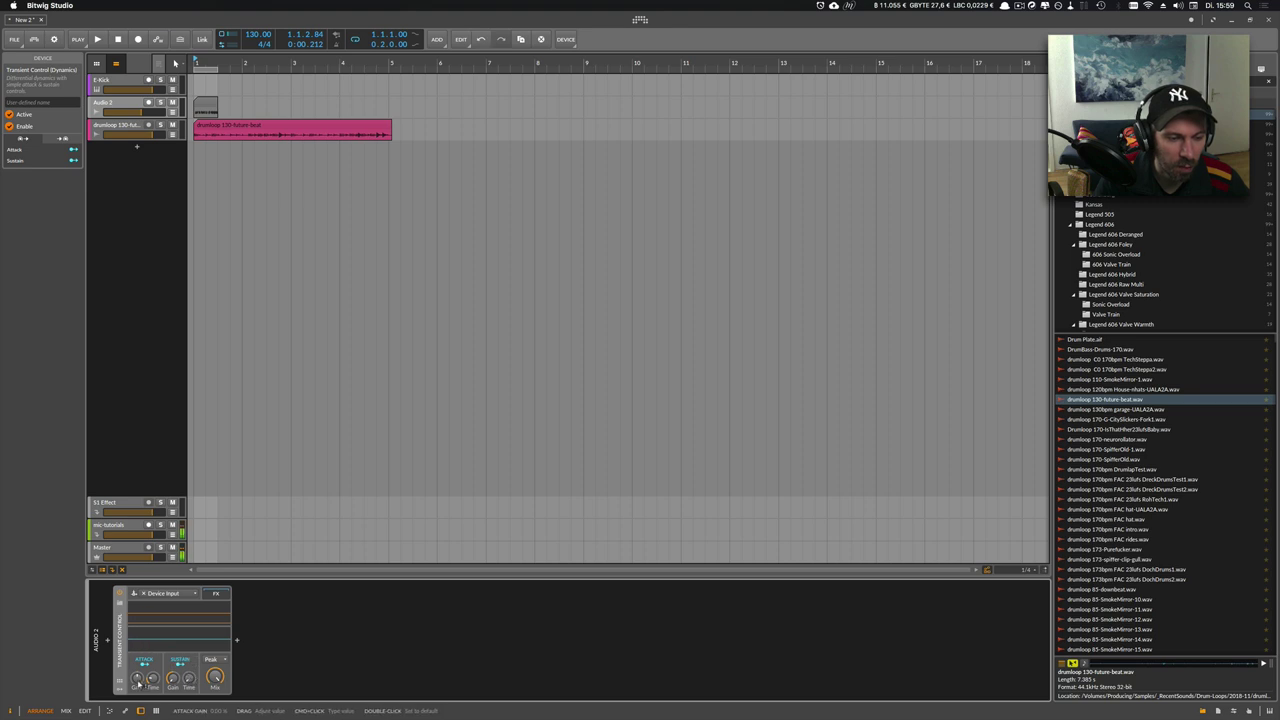
Adjust the Transient Control's attack gain during playback and duplicate the device until three run in series.
key(space)
mouse_move(138, 680)
mouse_down()
mouse_move(138, 666)
mouse_move(153, 670)
mouse_up()
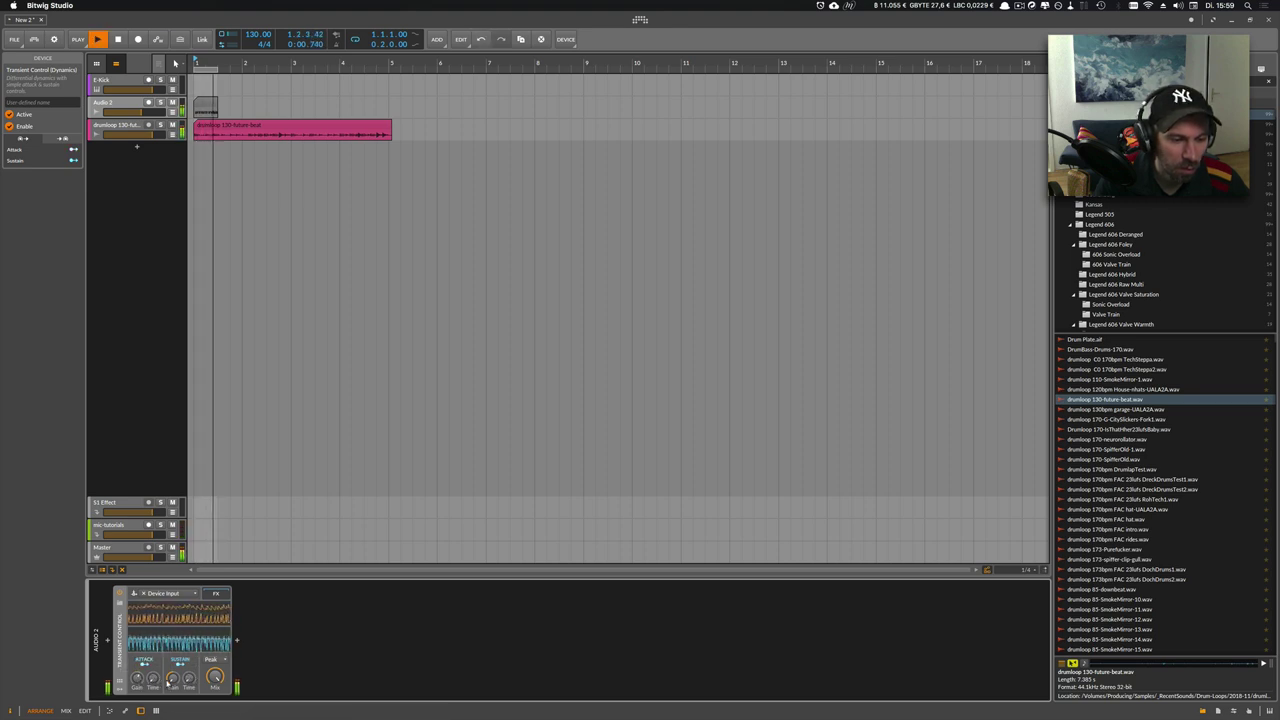
key(space)
key(super+d)
key(space)
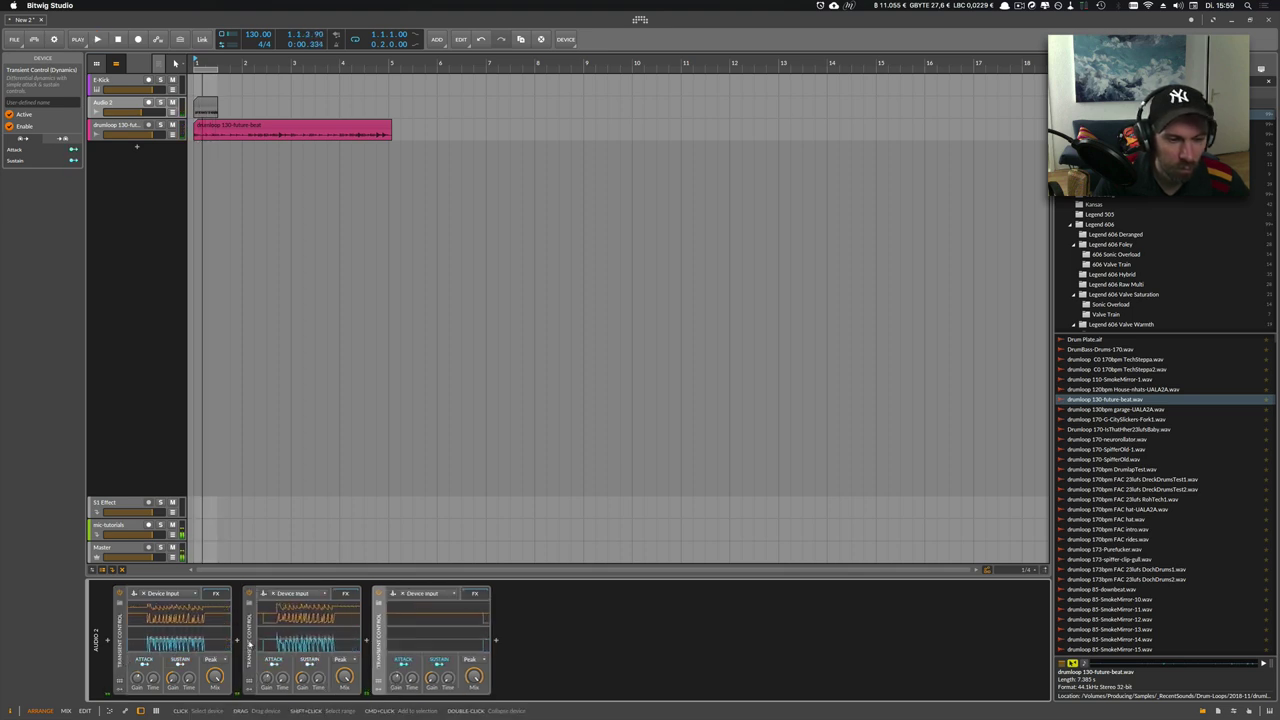
key(super+d)
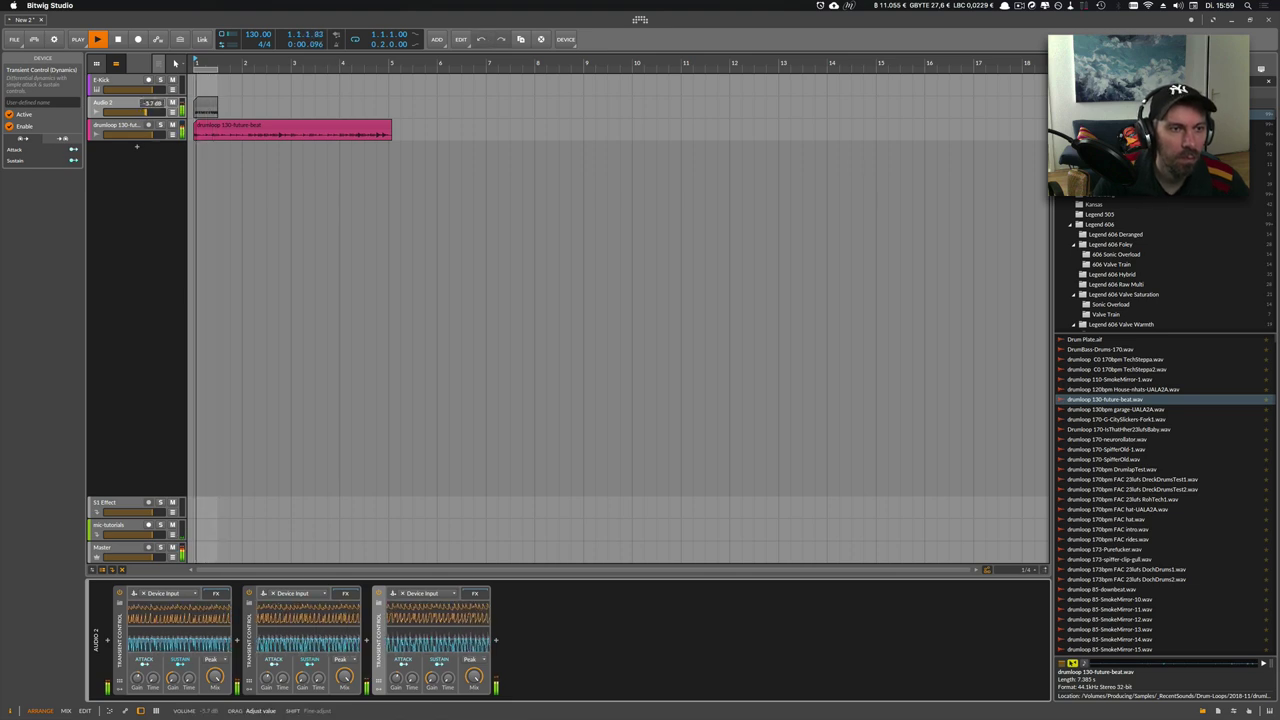
Lower the Audio 2 track volume and open the bounced clip's slices for editing, keeping the project open.
drag(142, 112, 133, 112)
double_click(206, 106)
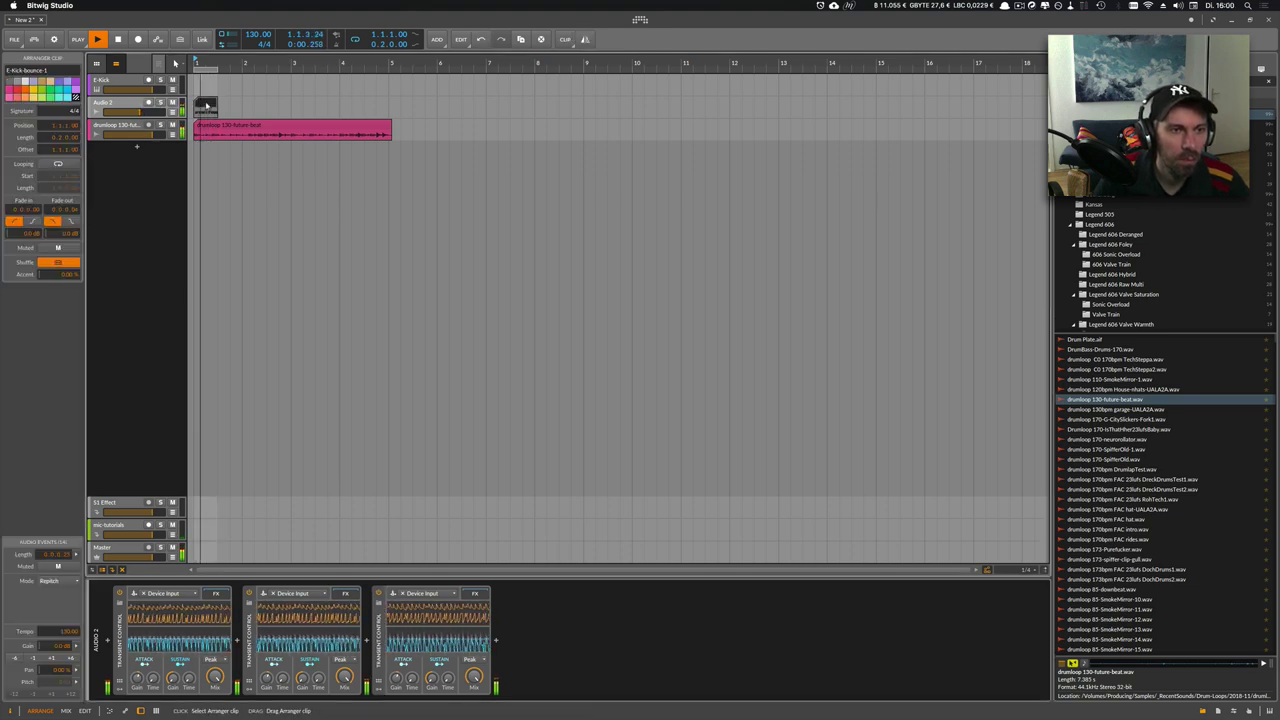
key(super+w)
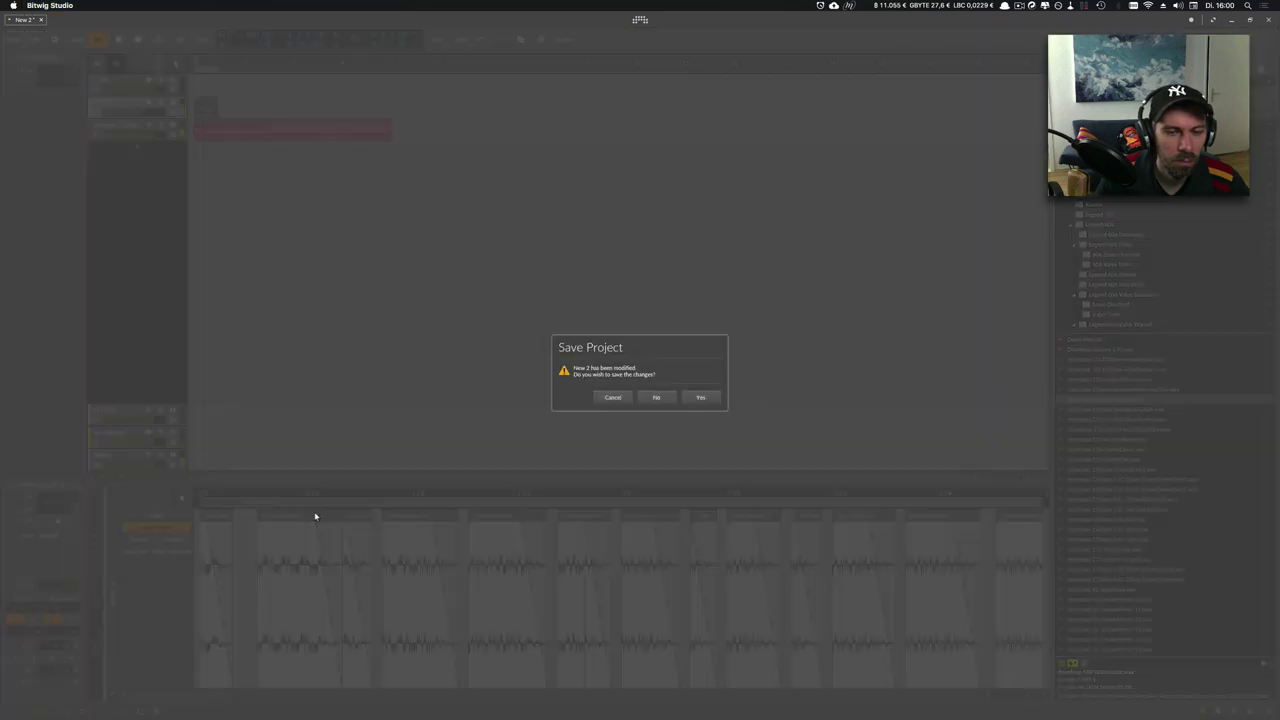
click(646, 397)
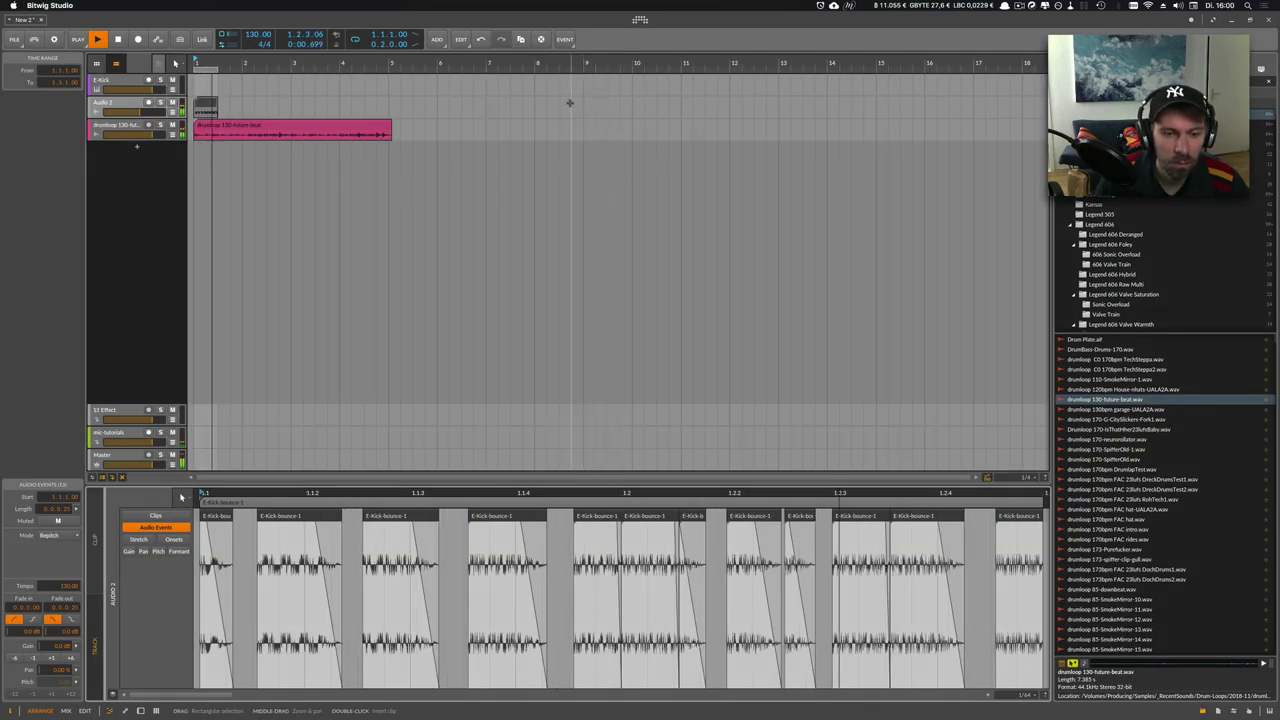
Quantize the clip's slices to a custom straight 1/16 grid.
click(564, 39)
click(600, 293)
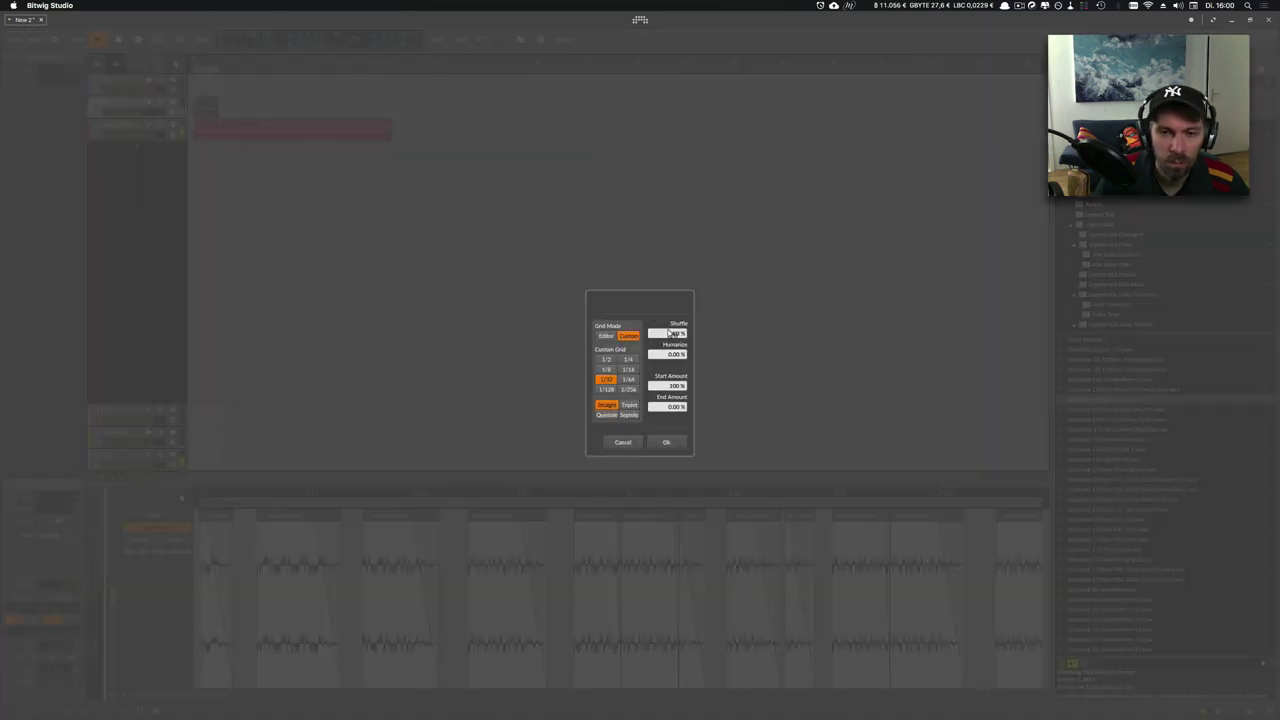
click(628, 369)
click(666, 442)
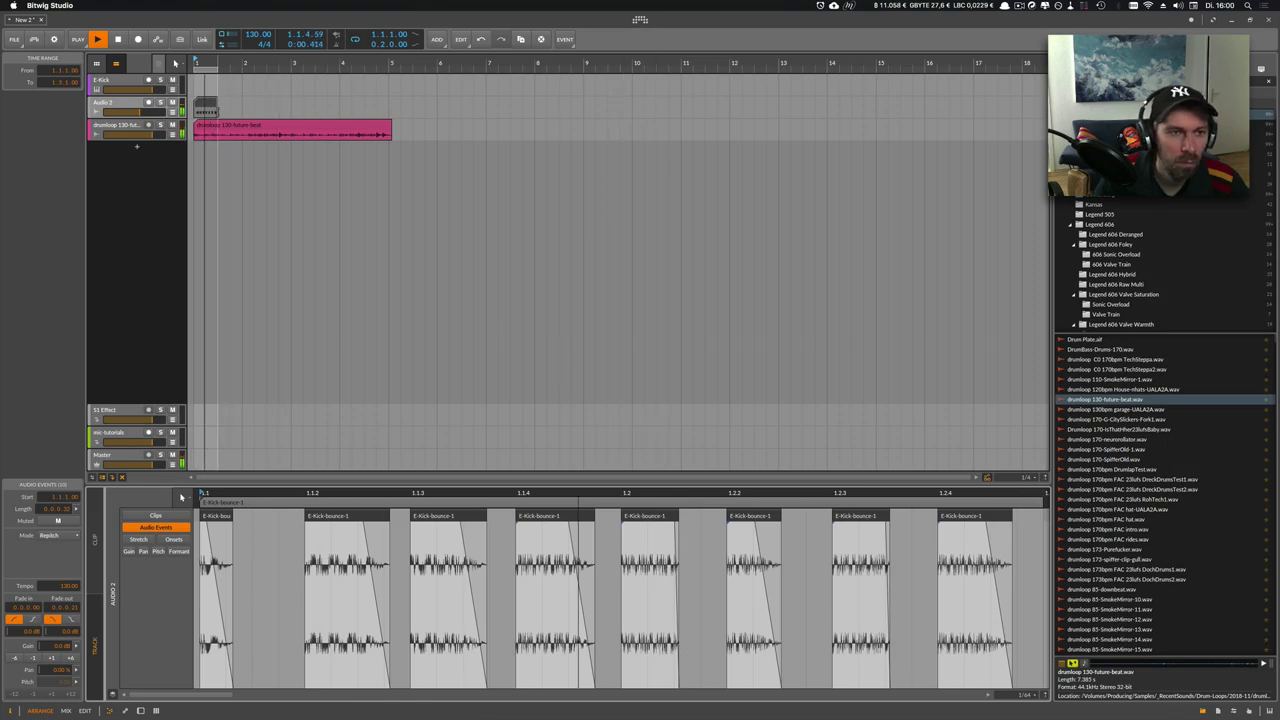
Loop the E-Kick-bounce-1 clip out to two bars and extend the arranger loop region to two bars for playback.
drag(217, 113, 291, 114)
drag(217, 69, 291, 69)
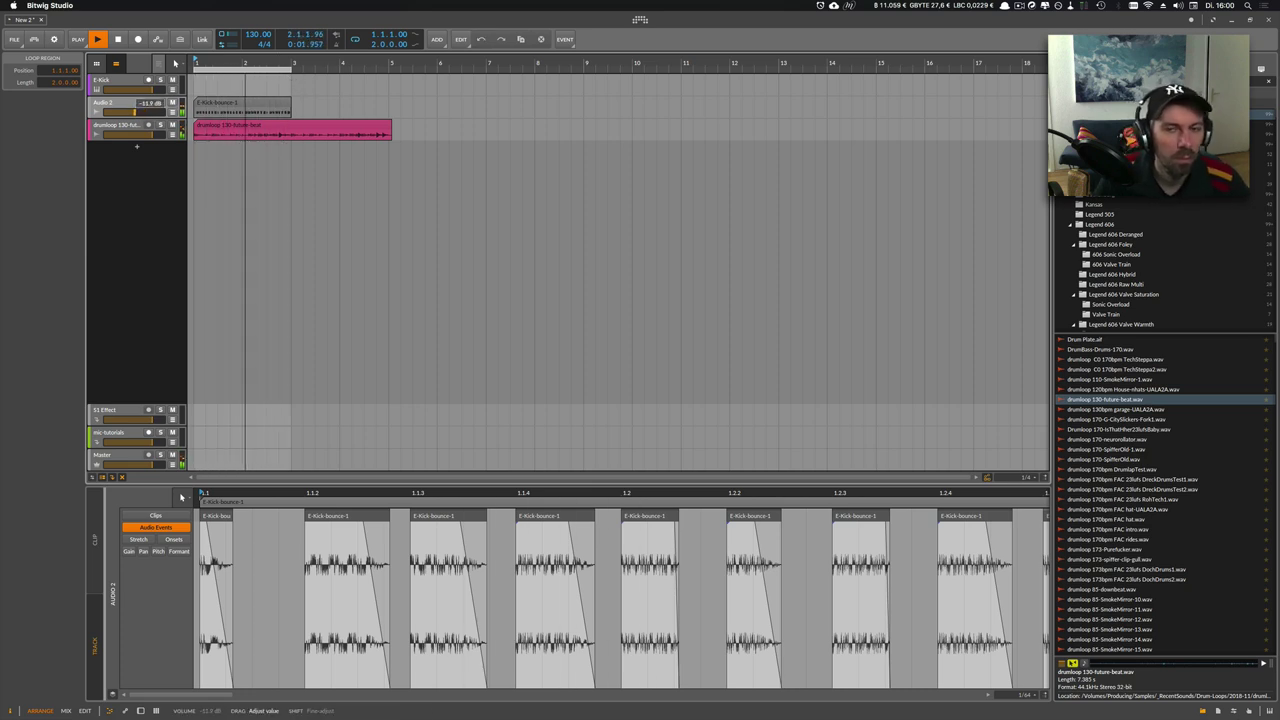
click(208, 85)
key(space)
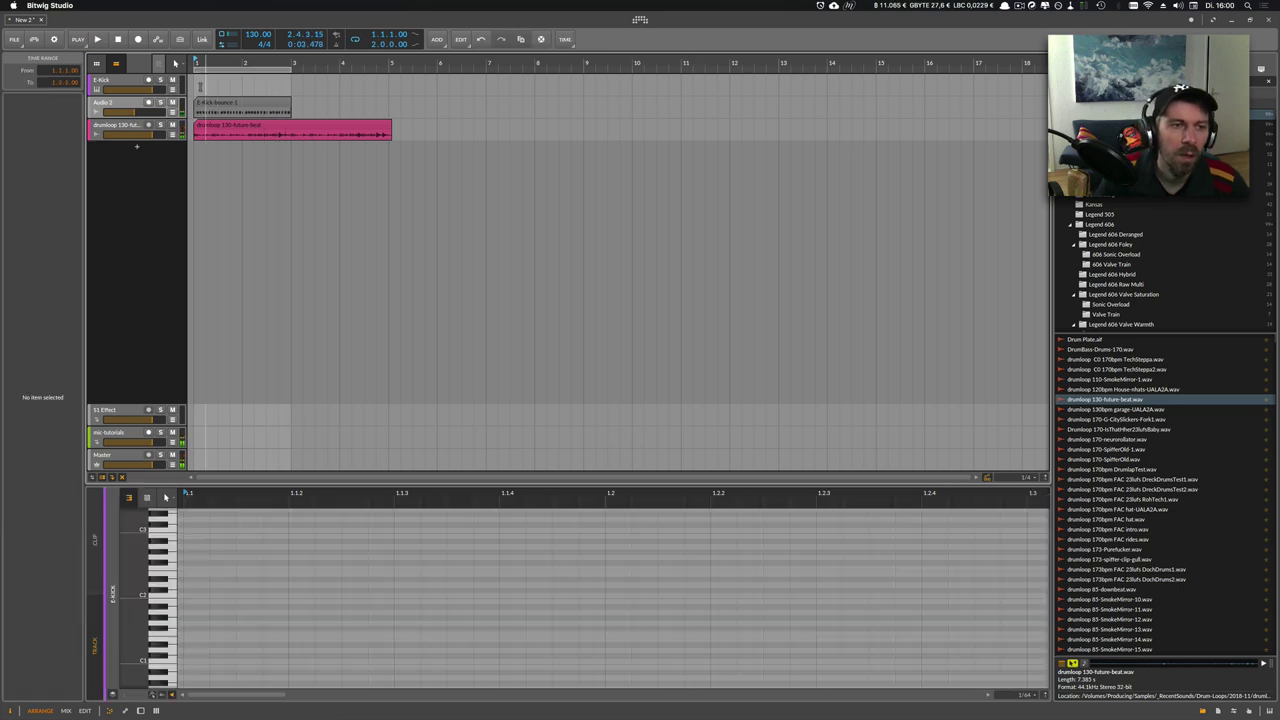
click(129, 105)
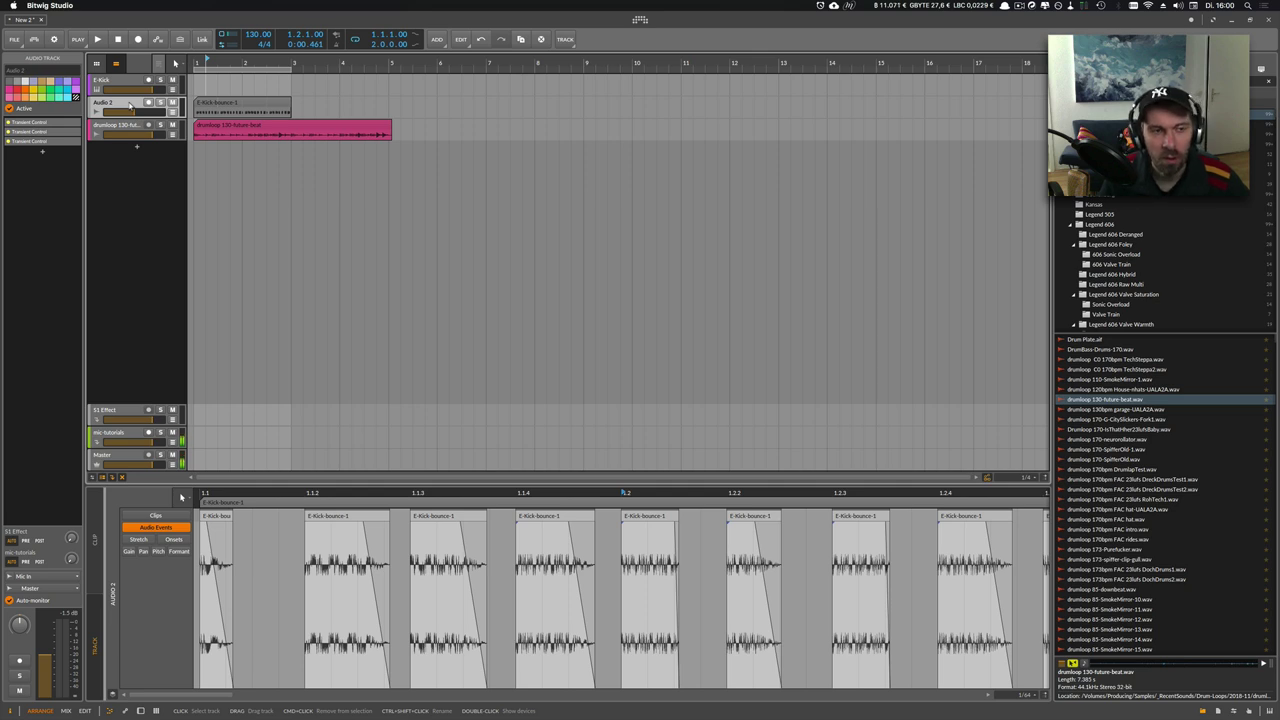
click(230, 108)
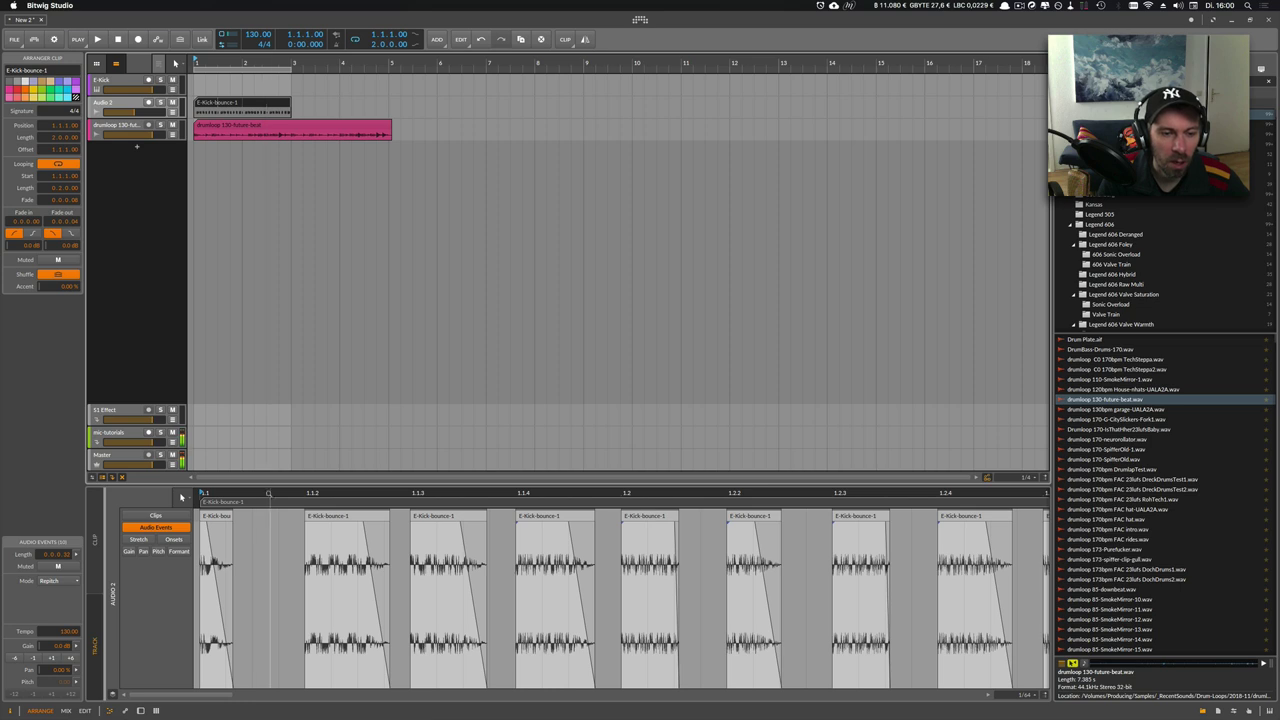
drag(267, 493, 267, 460)
key(minus)
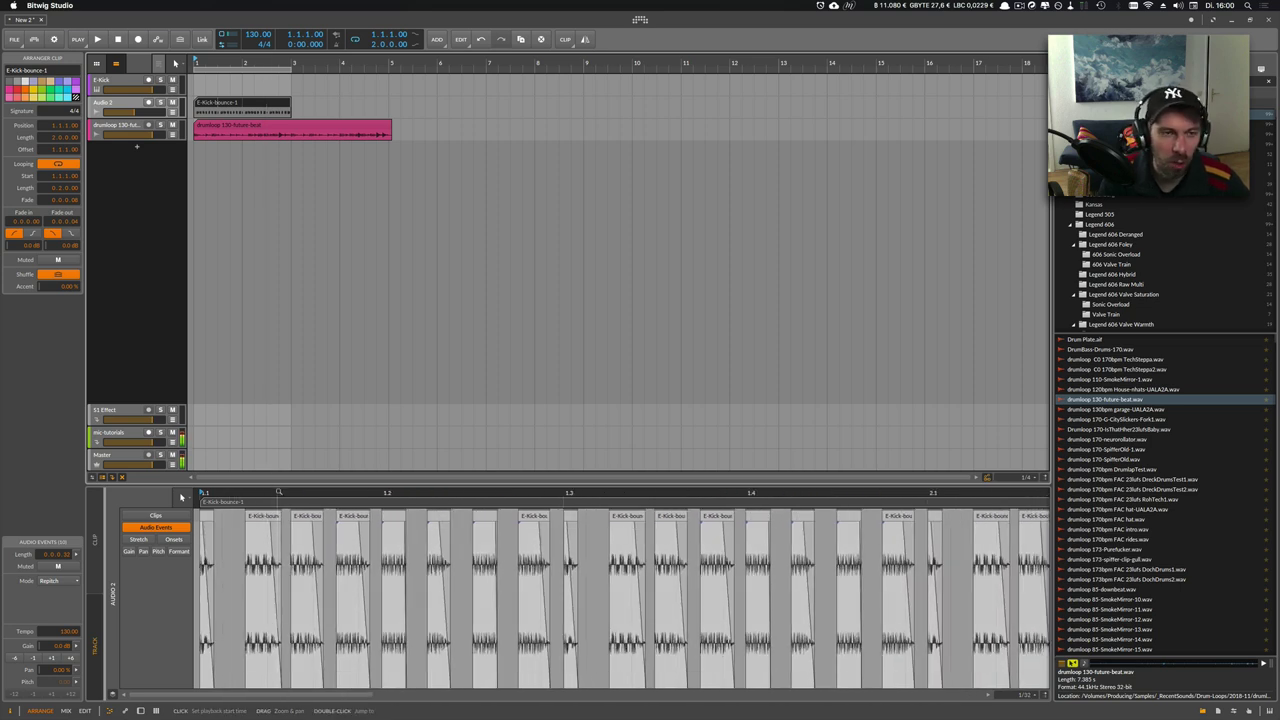
Delete the Audio 2, E-Kick and drumloop 130-future-beat tracks from the project.
click(137, 105)
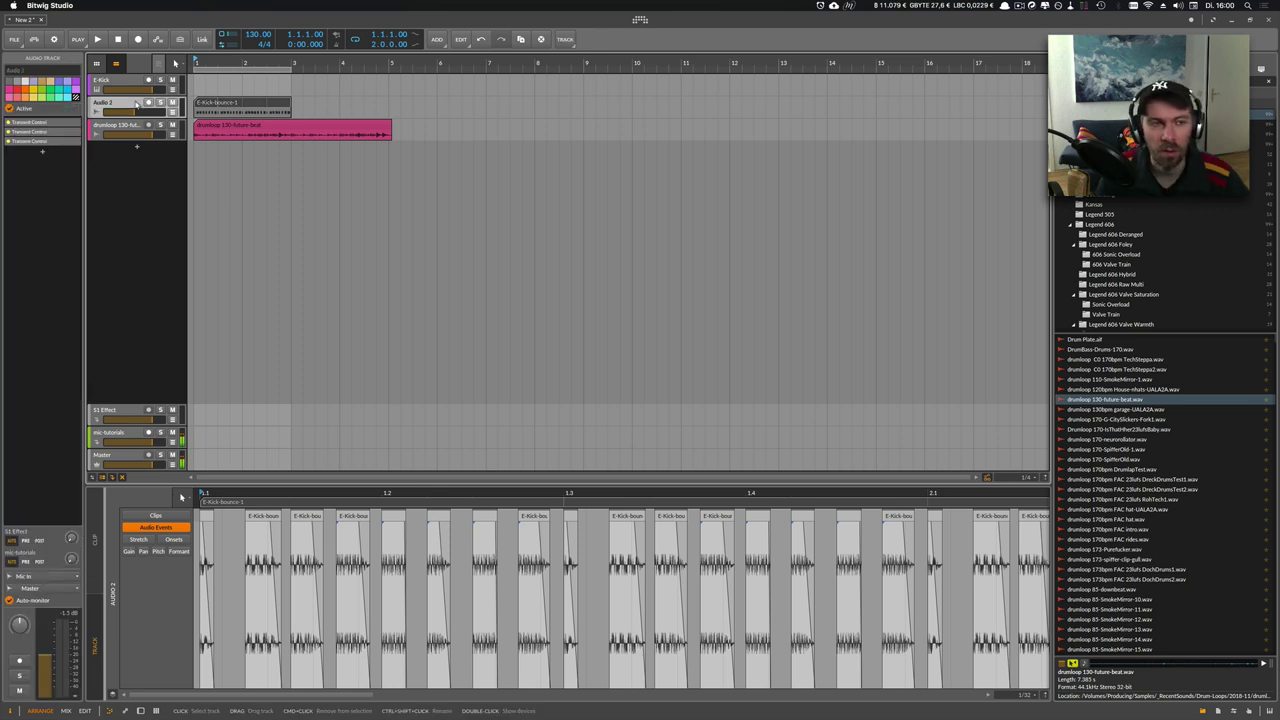
key(Delete)
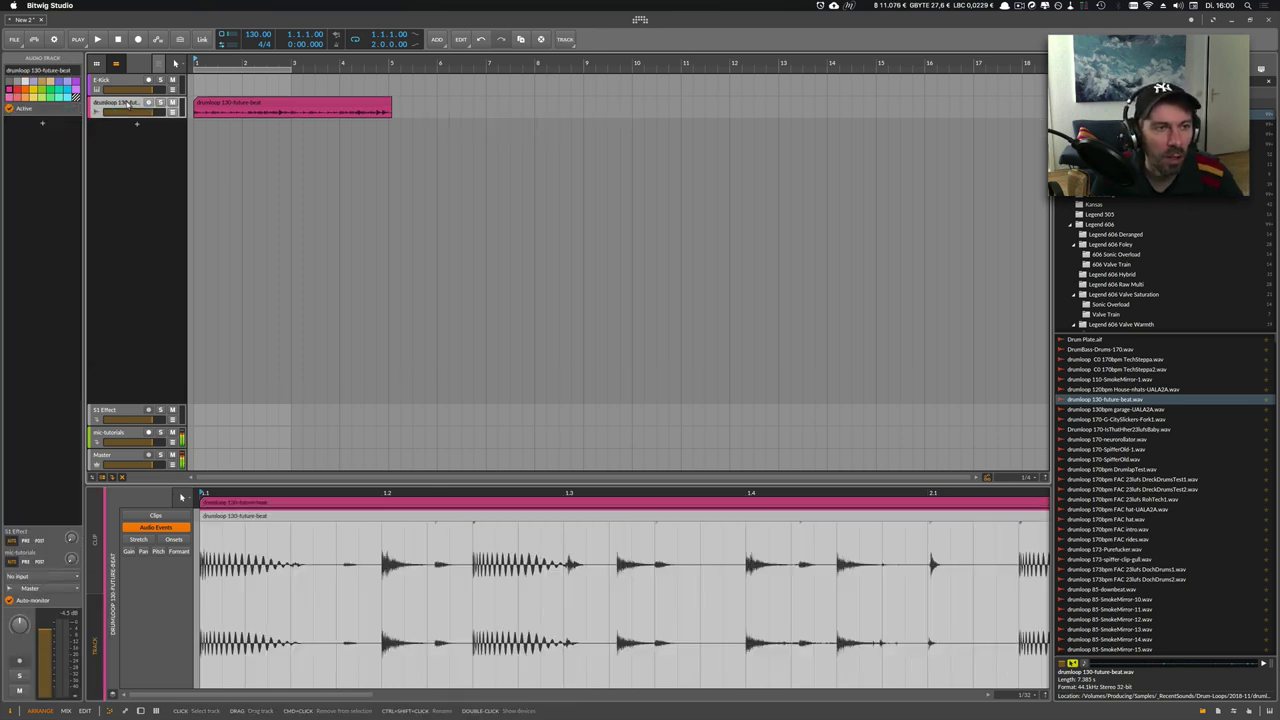
click(124, 88)
key(Delete)
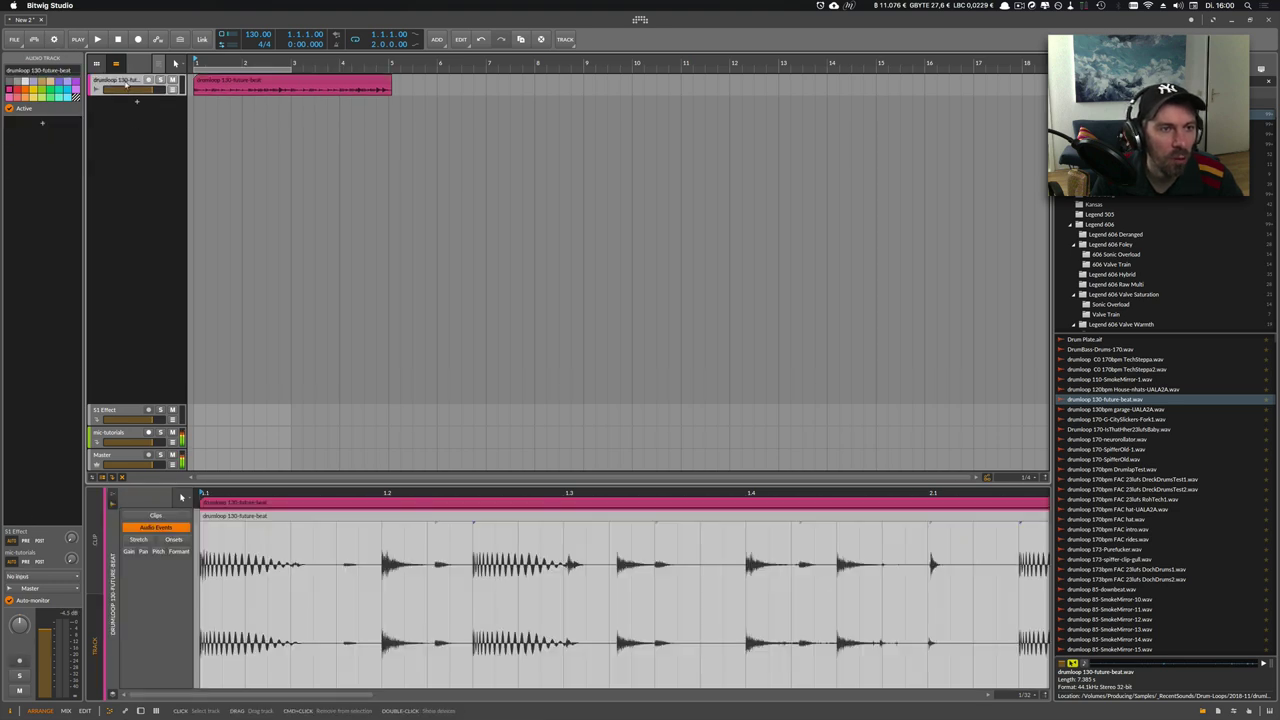
key(Delete)
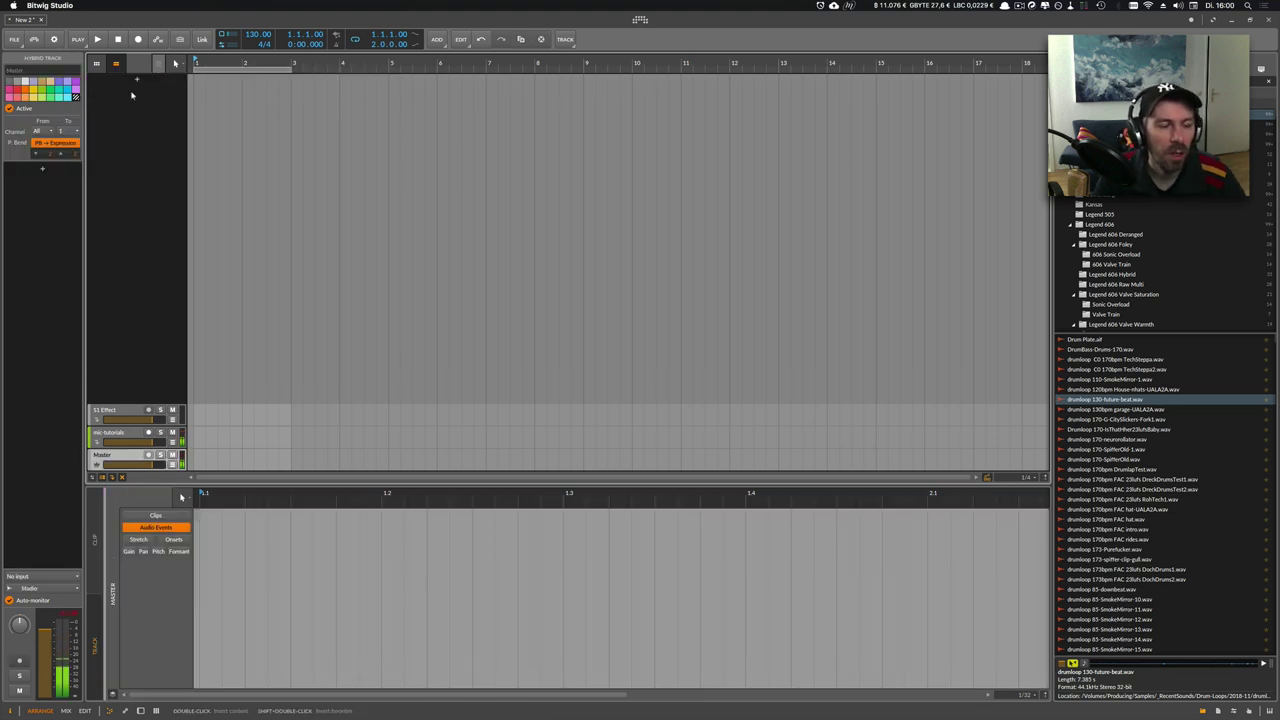
Switch to Firefox with the Mr. Bill - Ableton Live Tutorials playlist on YouTube.
key(super+Tab)
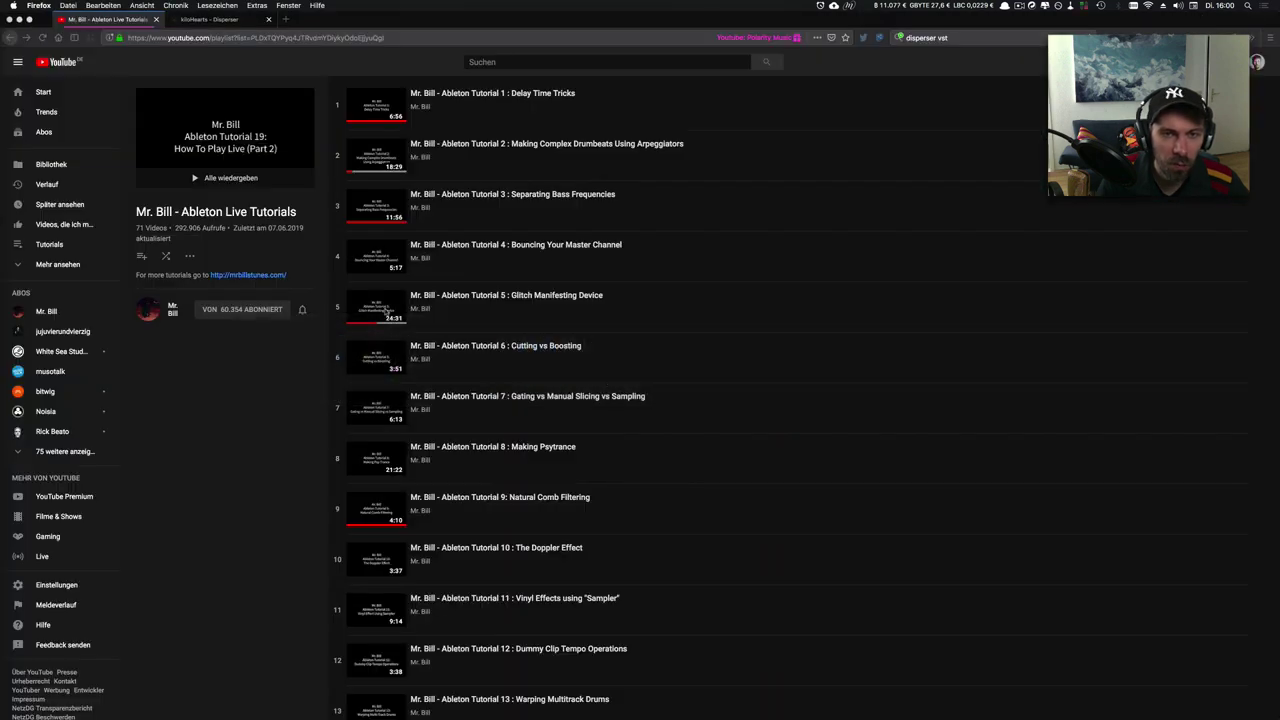